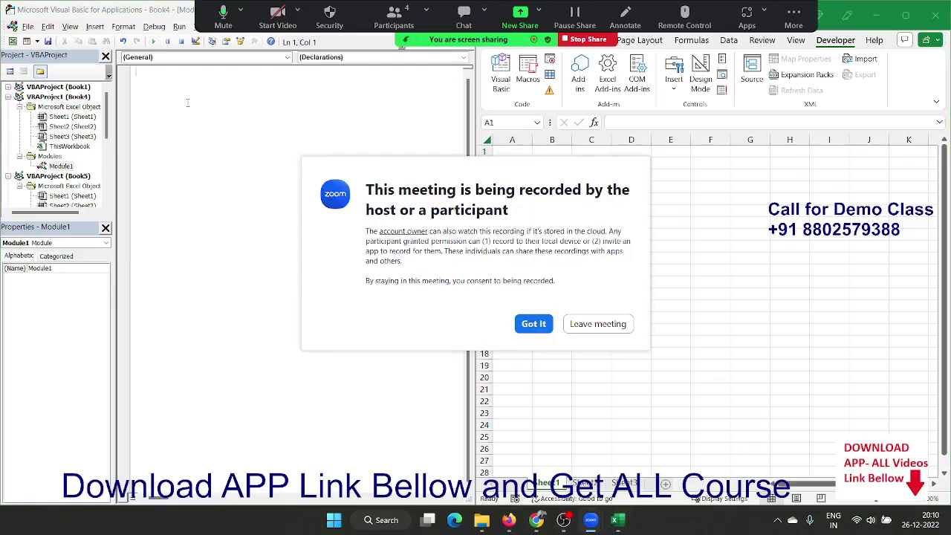
# Step: Declare Sub ee() in Book4's Module1 so End Sub appears beneath it
pyautogui.click(533, 324)
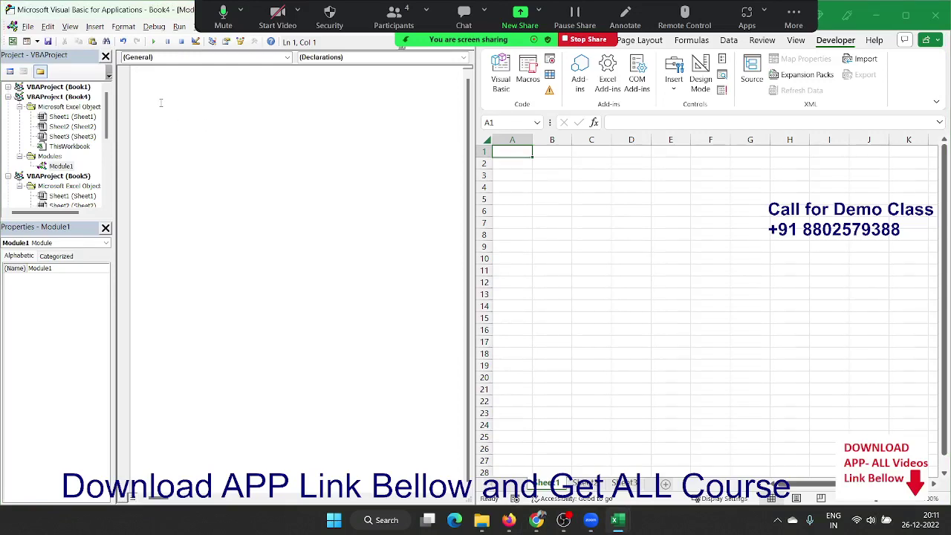
pyautogui.write('sub ea')
pyautogui.write('()')
pyautogui.press('Return')
pyautogui.press('Return')
pyautogui.press('Return')
pyautogui.press('Return')
pyautogui.press('Return')
pyautogui.press('Return')
pyautogui.press('Return')
pyautogui.press('Return')
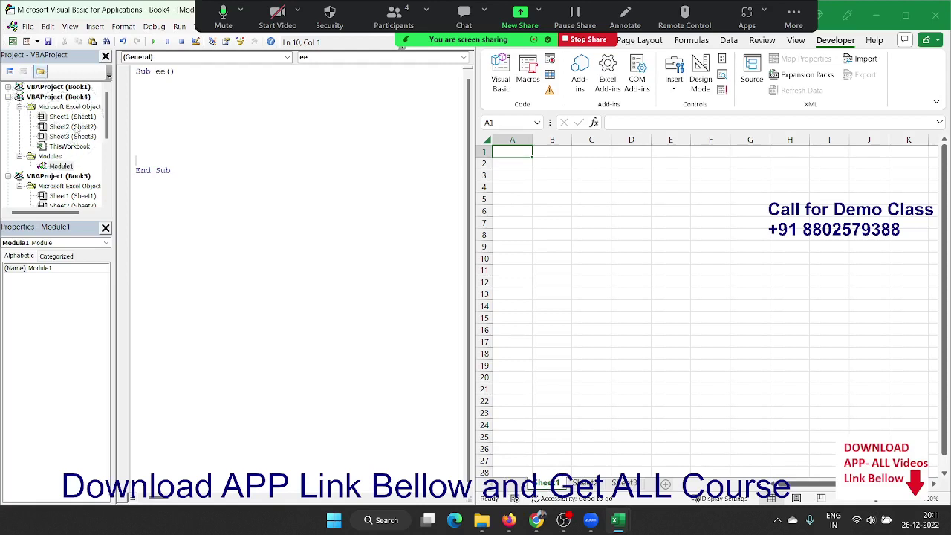
# Step: Rename Book5's first sheet tab to JAN in Excel
pyautogui.click(76, 118)
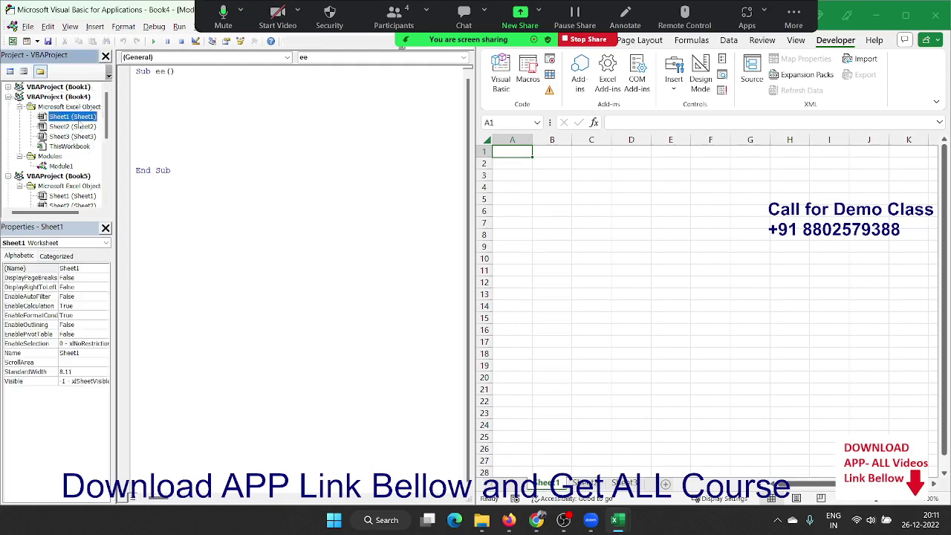
pyautogui.click(78, 121)
pyautogui.click(539, 491)
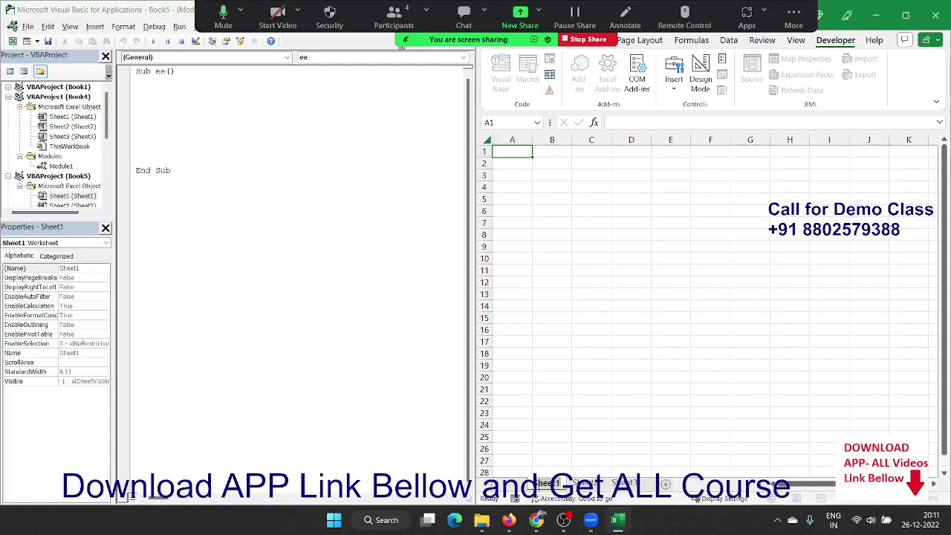
pyautogui.write('AN')
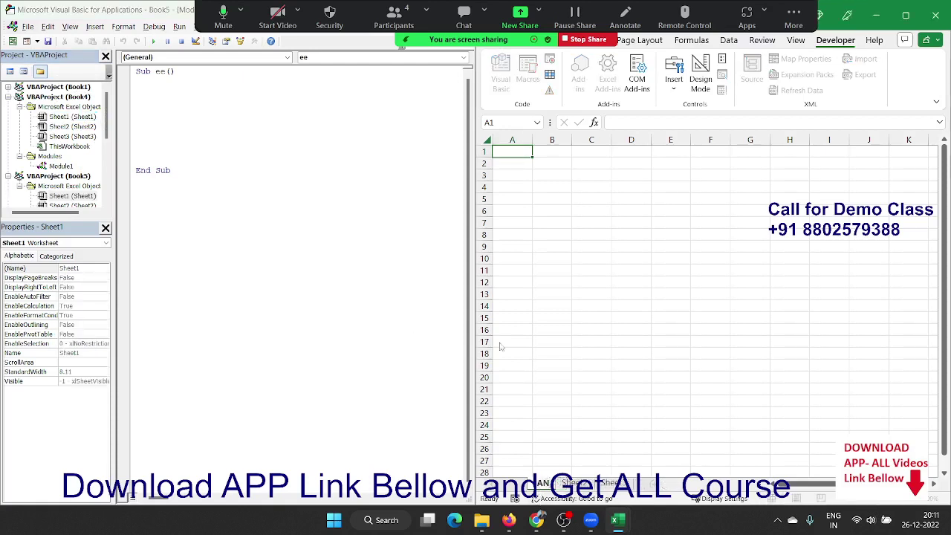
pyautogui.click(636, 353)
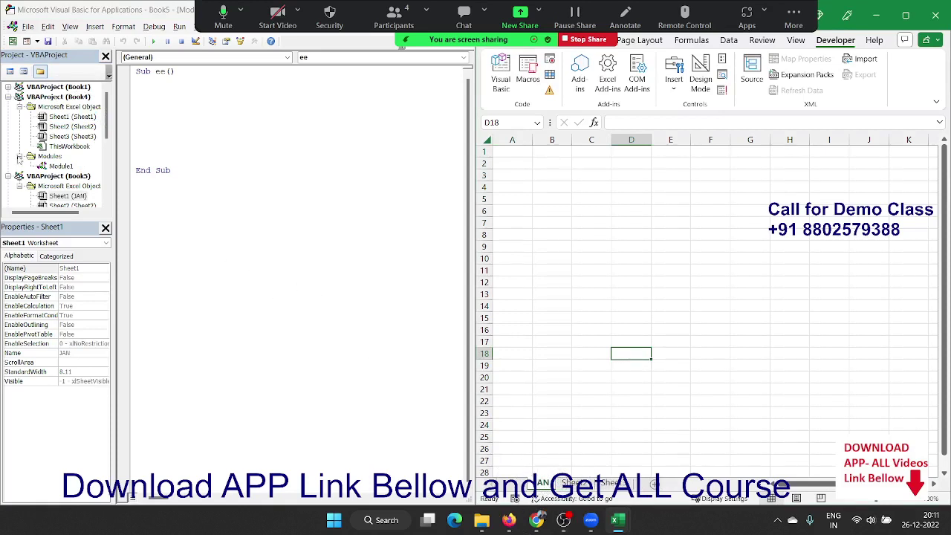
# Step: Insert a new Module1 into Book5's project and open its empty code window
pyautogui.click(8, 98)
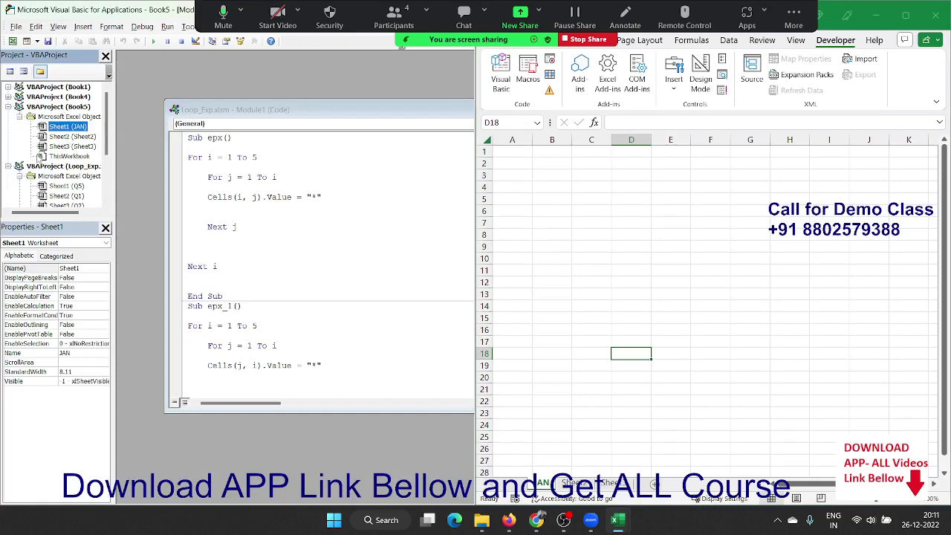
pyautogui.click(49, 157)
pyautogui.click(83, 27)
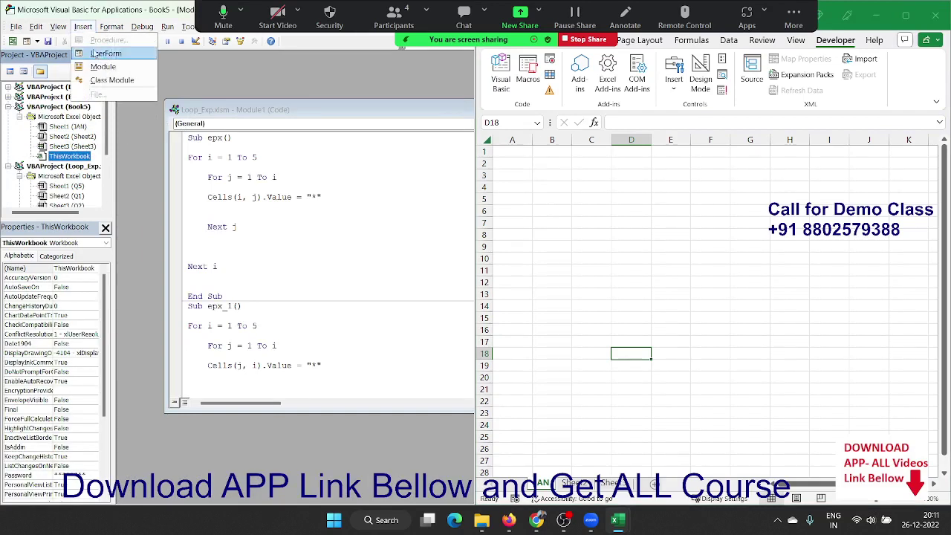
pyautogui.click(100, 67)
pyautogui.click(63, 147)
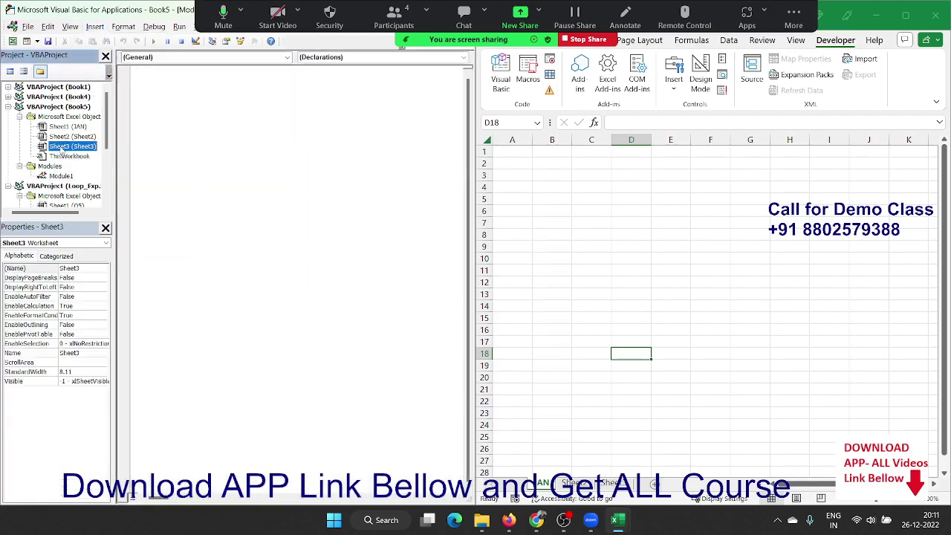
pyautogui.click(68, 127)
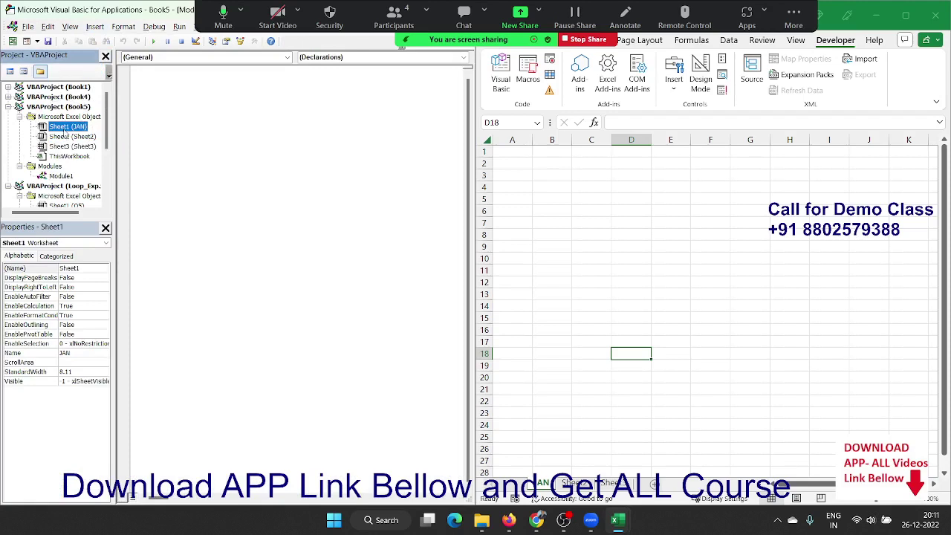
pyautogui.click(71, 269)
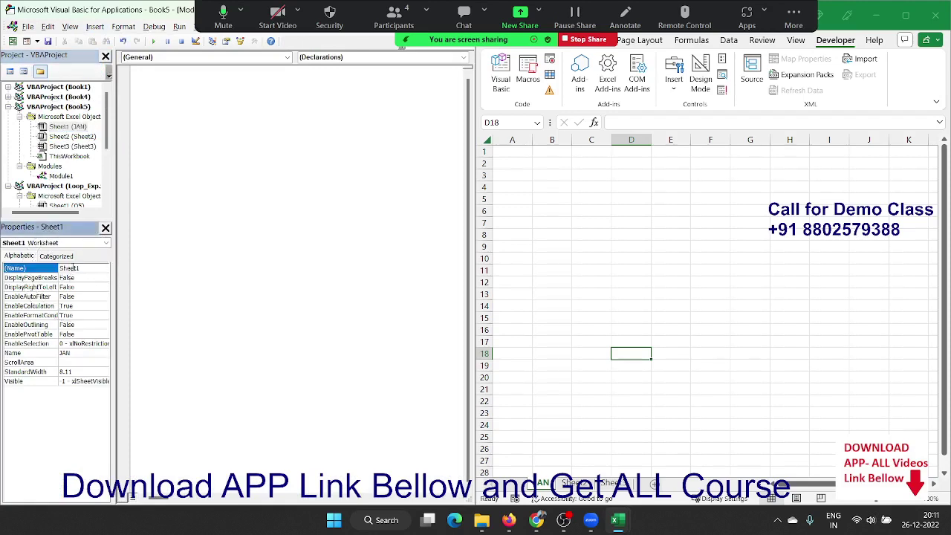
pyautogui.click(161, 102)
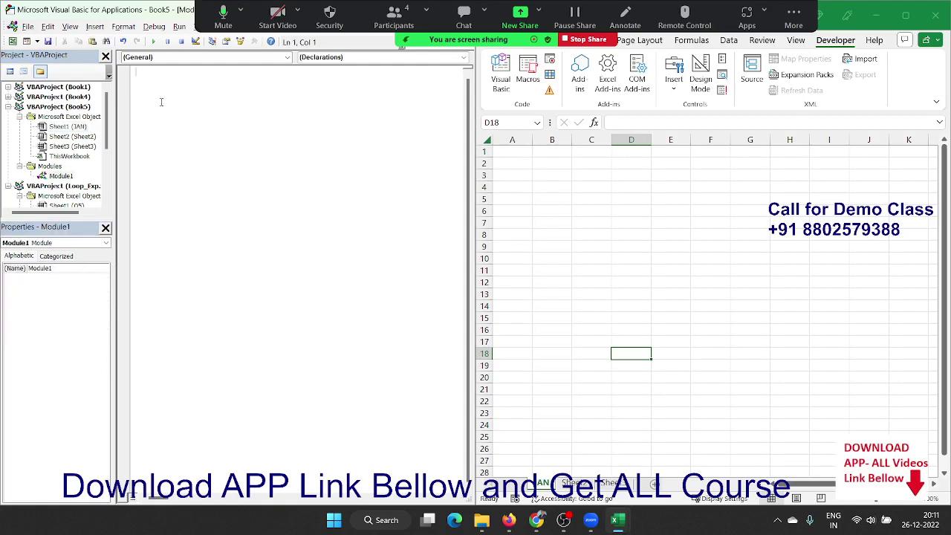
# Step: Write Sub rr with Sheet1.Select, Sheets("JAN").Select, Sheets(1).Select and ActiveSheet lines
pyautogui.write('sub ')
pyautogui.write('rr')
pyautogui.press('Return')
pyautogui.press('Return')
pyautogui.press('Return')
pyautogui.write('sh')
pyautogui.write('eet1.')
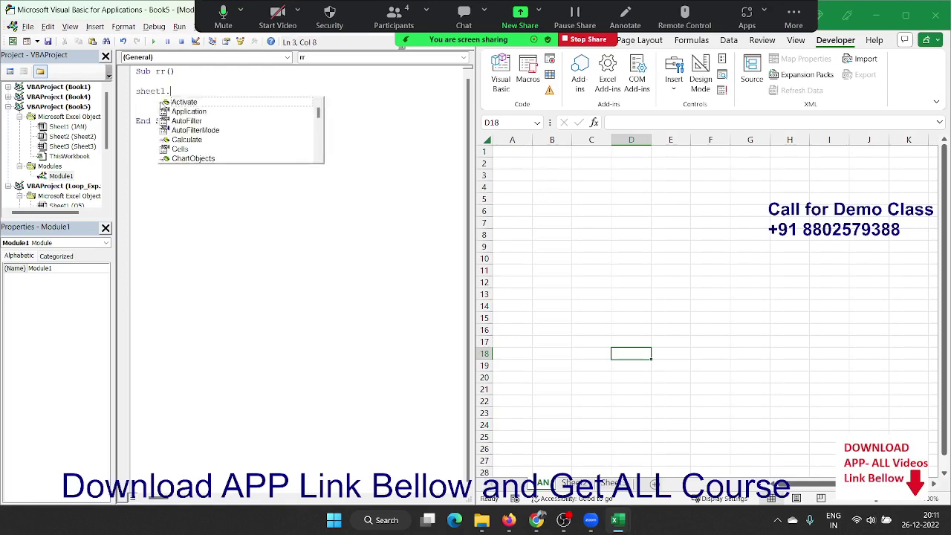
pyautogui.write('se')
pyautogui.press('Tab')
pyautogui.press('Return')
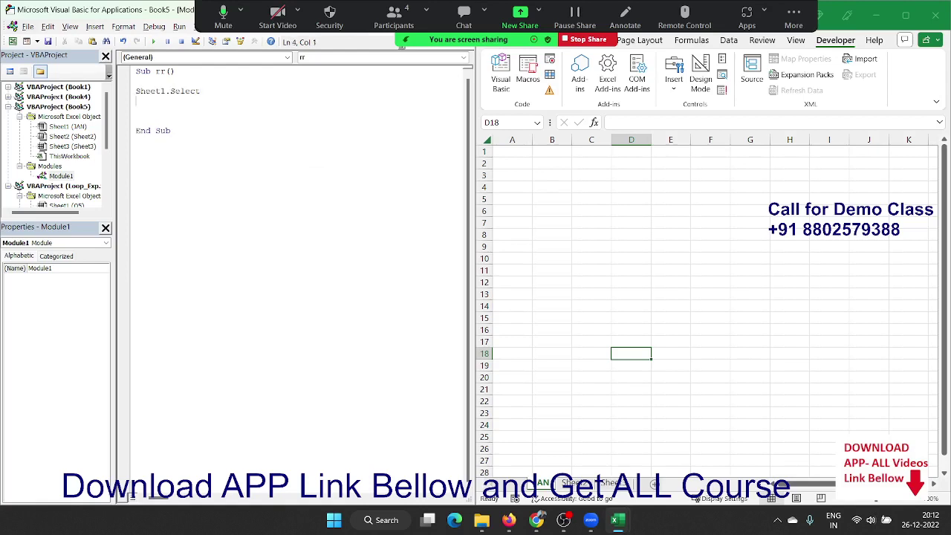
pyautogui.press('Return')
pyautogui.write('sheet')
pyautogui.write('s(')
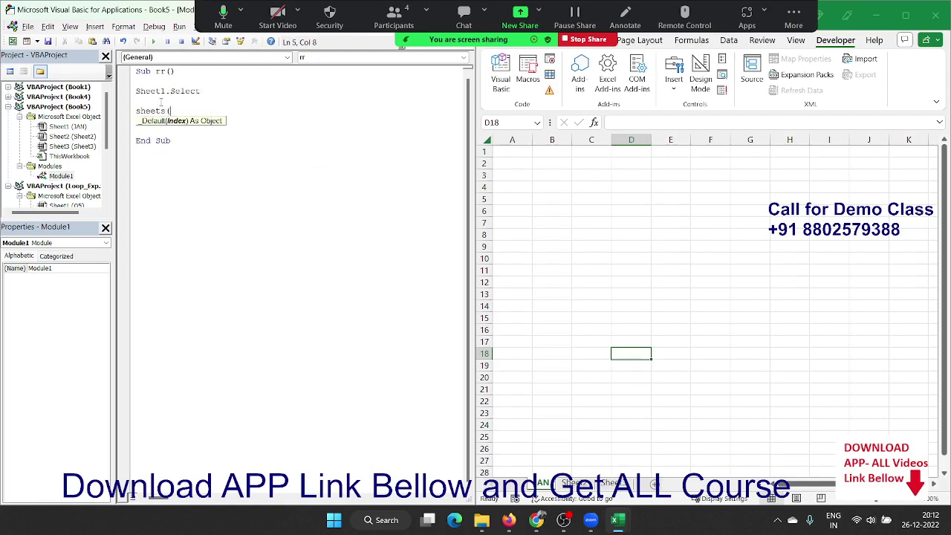
pyautogui.write('"JAN')
pyautogui.write('").sel')
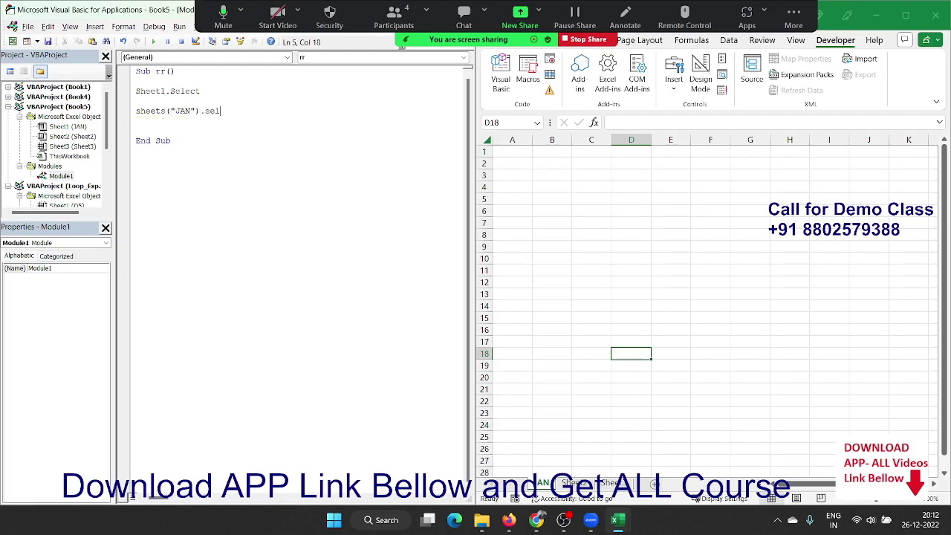
pyautogui.write('ect')
pyautogui.press('Return')
pyautogui.press('Return')
pyautogui.press('Return')
pyautogui.write('sheets')
pyautogui.write('(1')
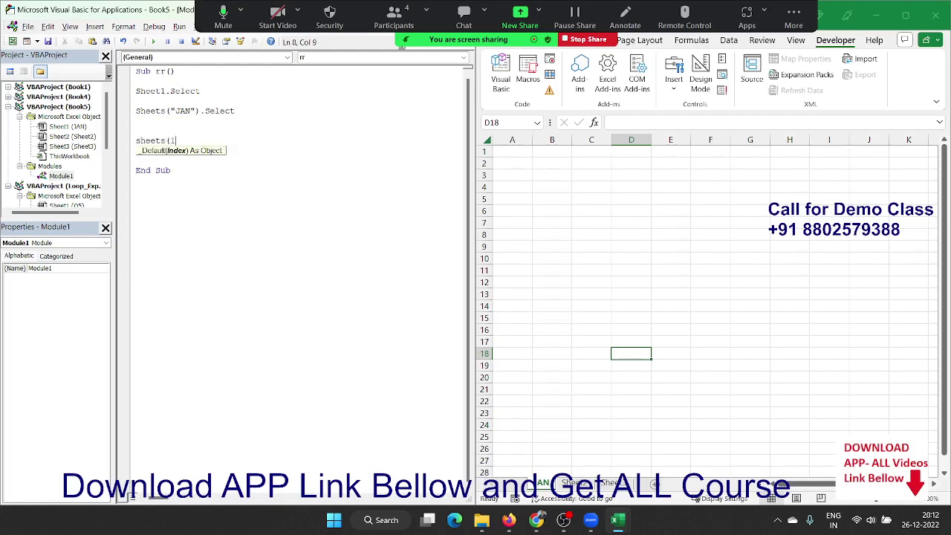
pyautogui.write(').se')
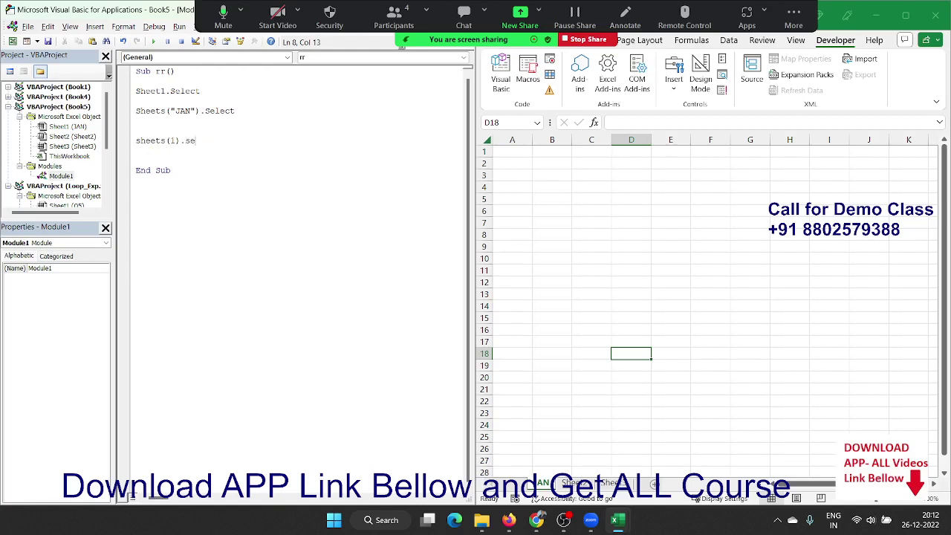
pyautogui.write('lect')
pyautogui.press('Return')
pyautogui.press('Return')
pyautogui.write('a')
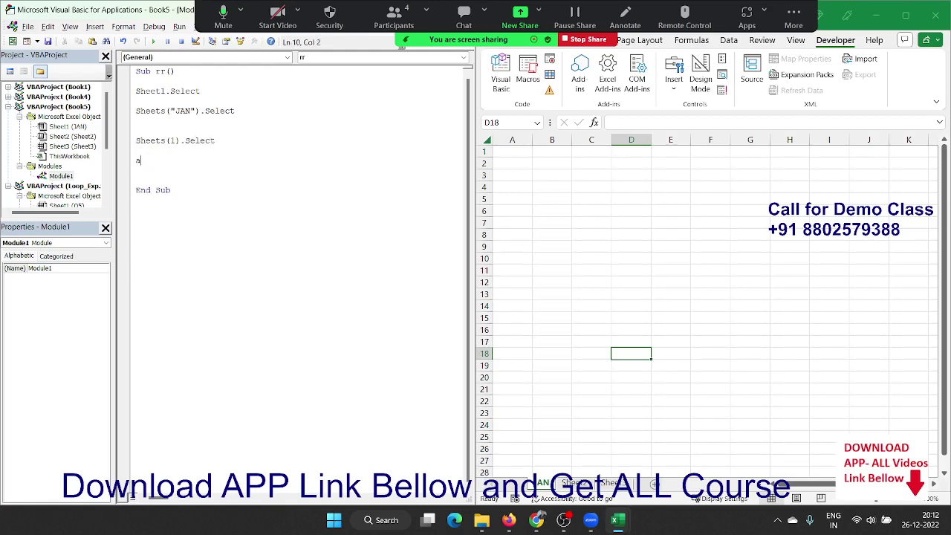
pyautogui.write('ctiveshee')
pyautogui.write('t')
# Step: Remove the blank lines between rr's statements so the code is contiguous
pyautogui.click(136, 149)
pyautogui.press('Delete')
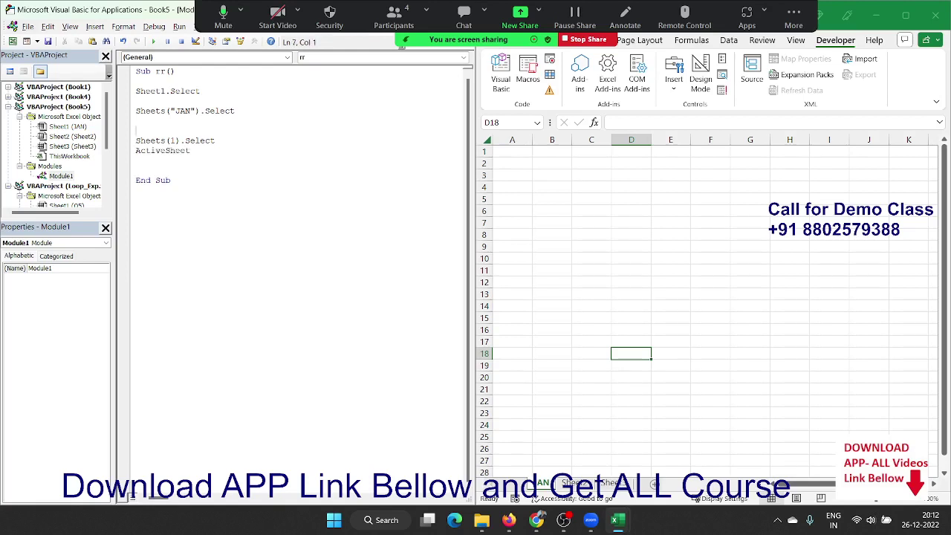
pyautogui.click(136, 120)
pyautogui.press('Delete')
pyautogui.press('Delete')
pyautogui.click(136, 100)
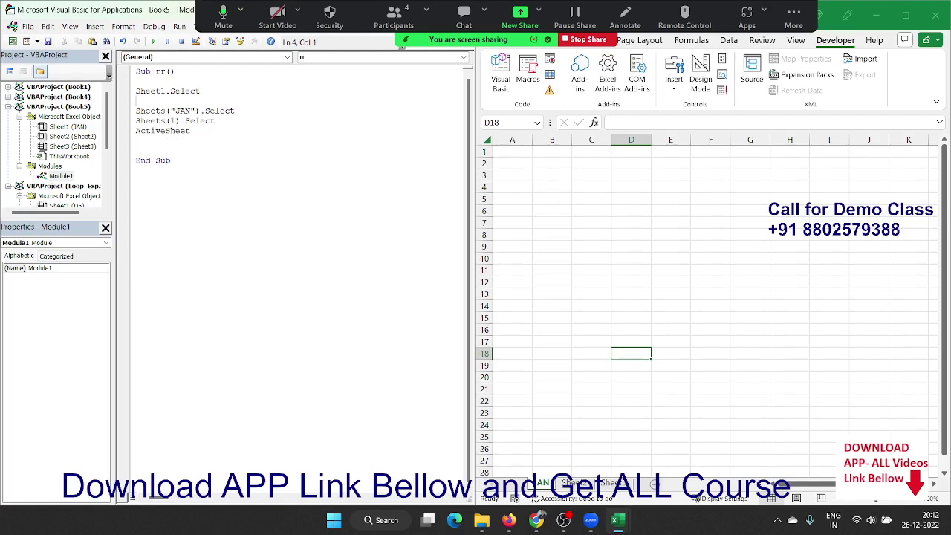
pyautogui.press('Delete')
pyautogui.click(136, 81)
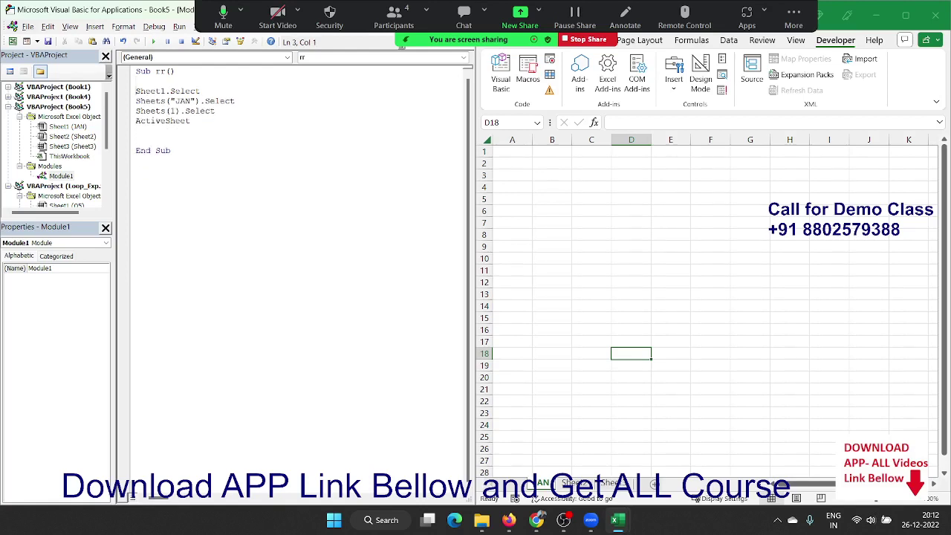
pyautogui.hotkey('shift', 'Down')
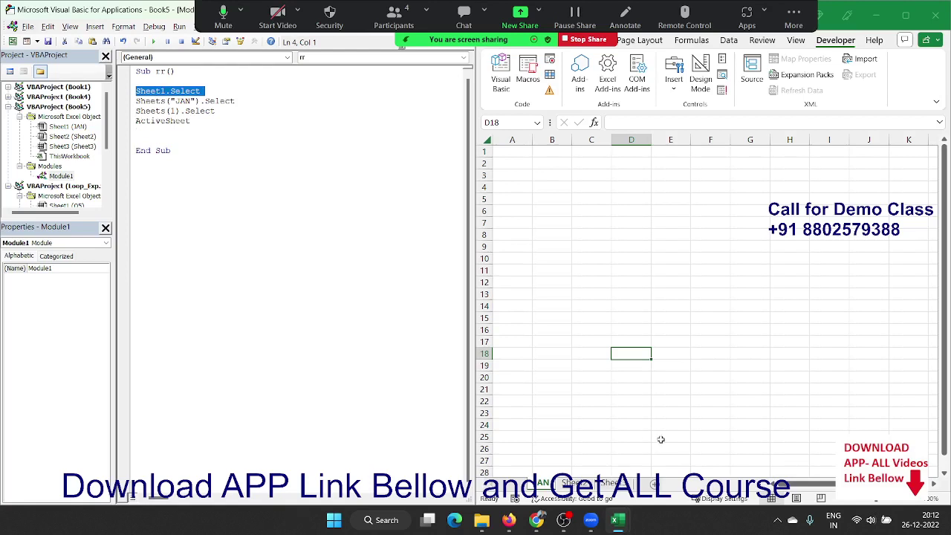
pyautogui.click(551, 424)
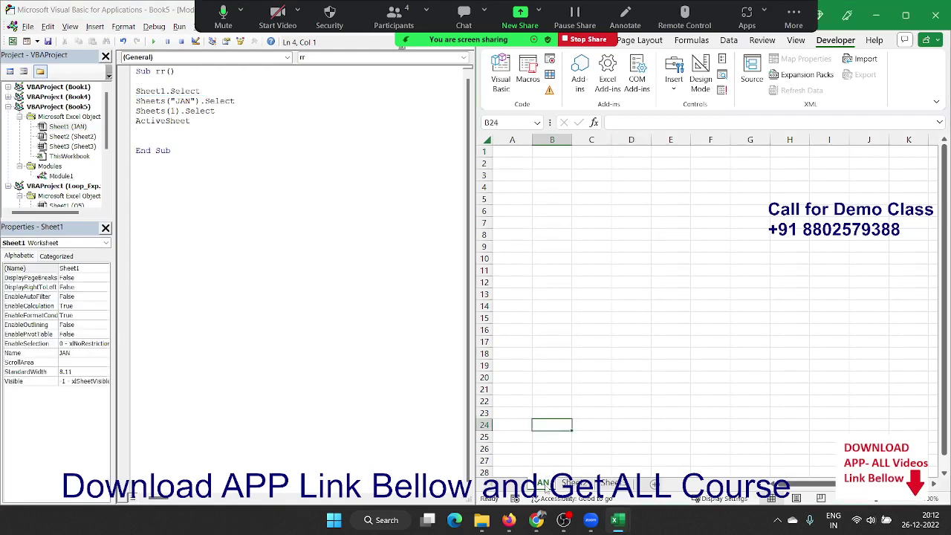
pyautogui.click(544, 483)
pyautogui.write('FEB')
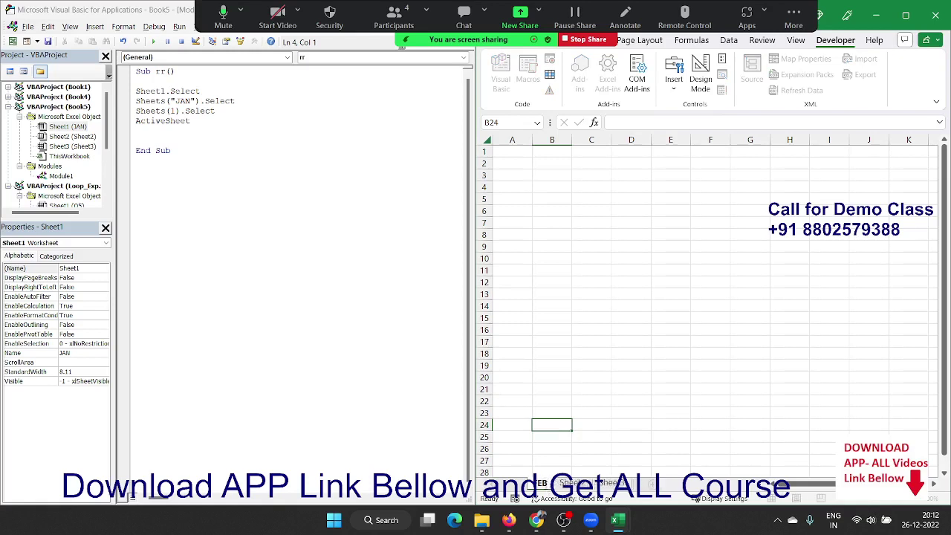
pyautogui.press('Return')
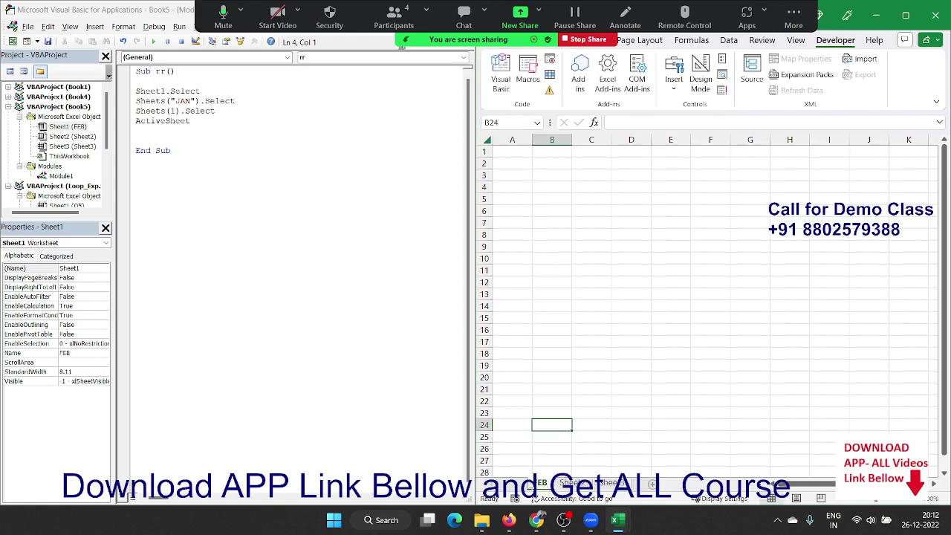
pyautogui.moveTo(240, 101); pyautogui.dragTo(134, 101)
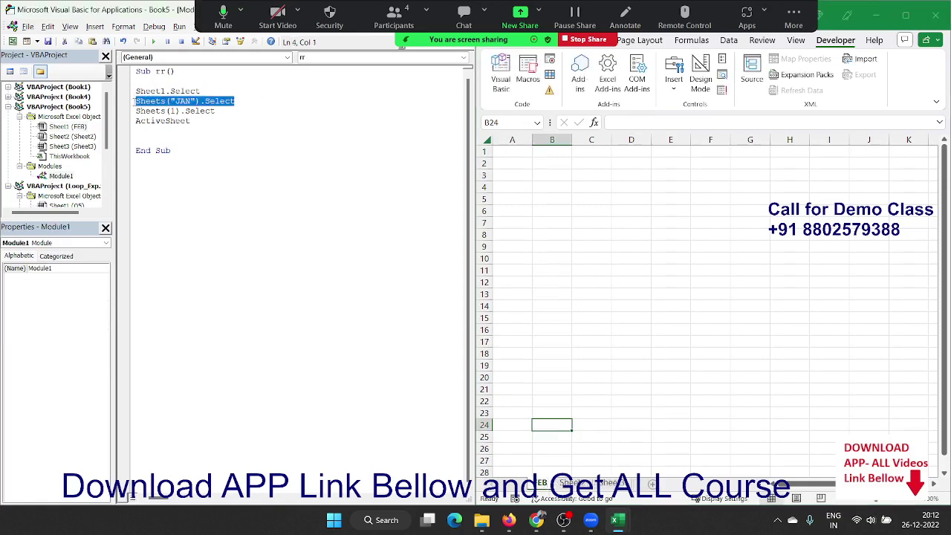
pyautogui.click(179, 101)
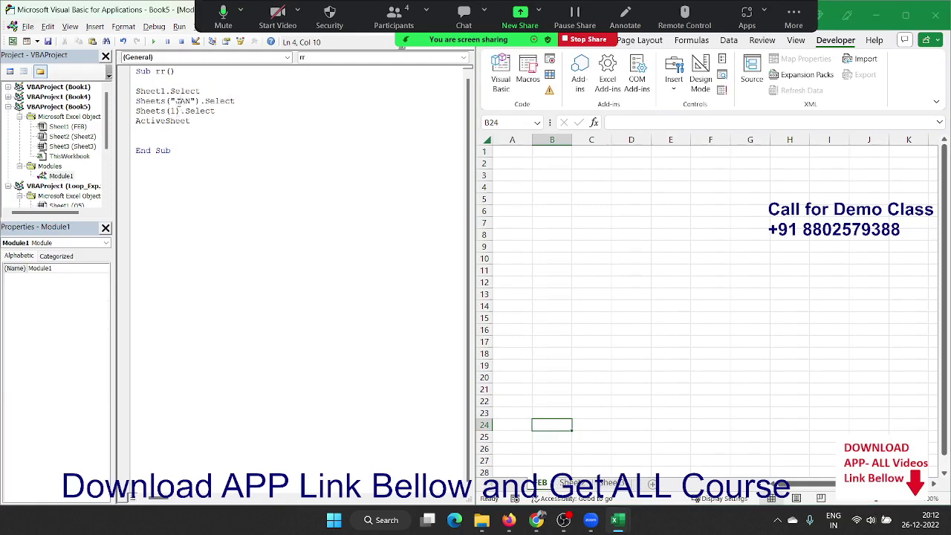
pyautogui.doubleClick(178, 101)
pyautogui.write('FEB')
pyautogui.click(190, 111)
pyautogui.moveTo(215, 91); pyautogui.dragTo(135, 90)
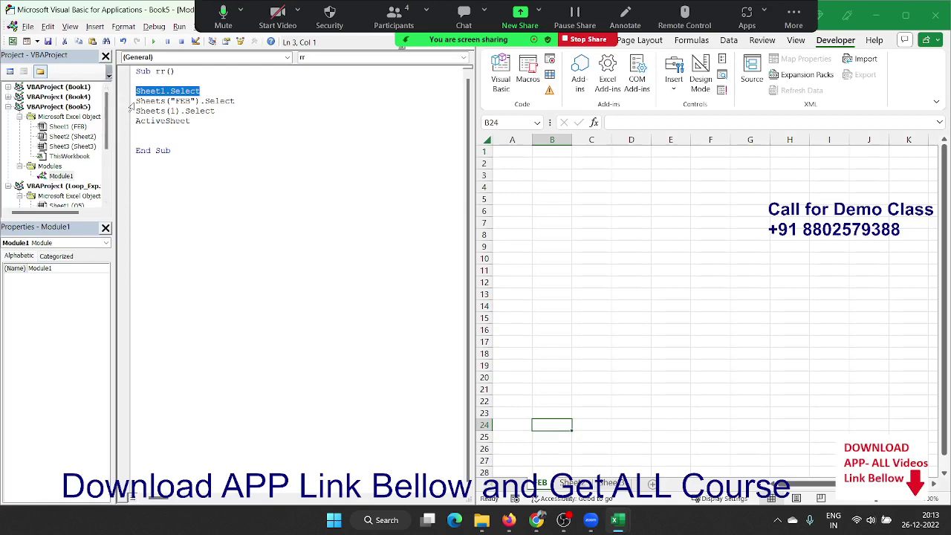
pyautogui.click(130, 103)
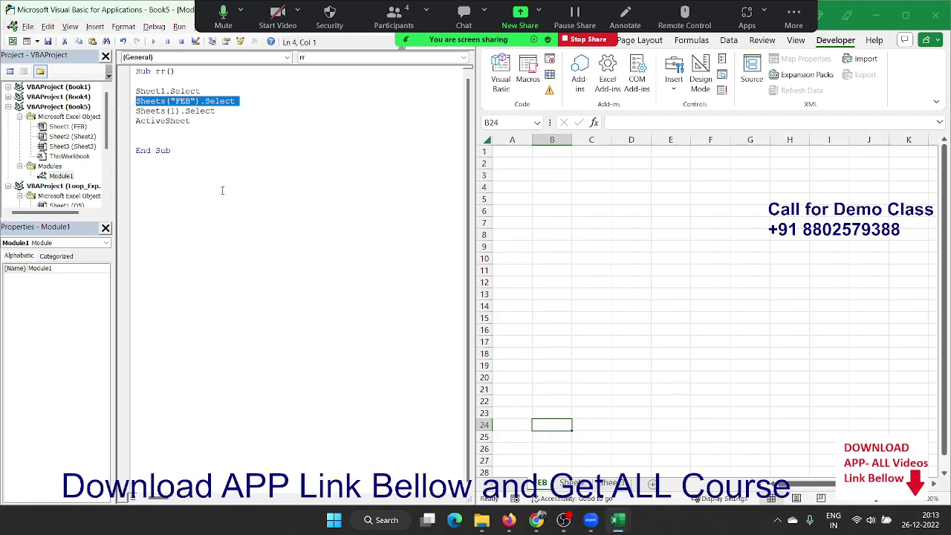
# Step: Enter D in cell A1 of Sheet2 and rename that sheet DATA
pyautogui.click(572, 484)
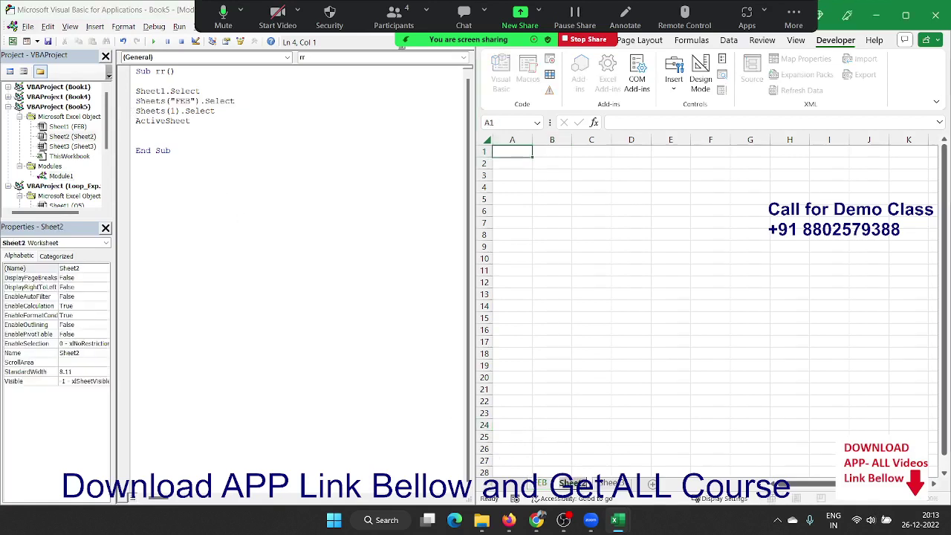
pyautogui.write('D')
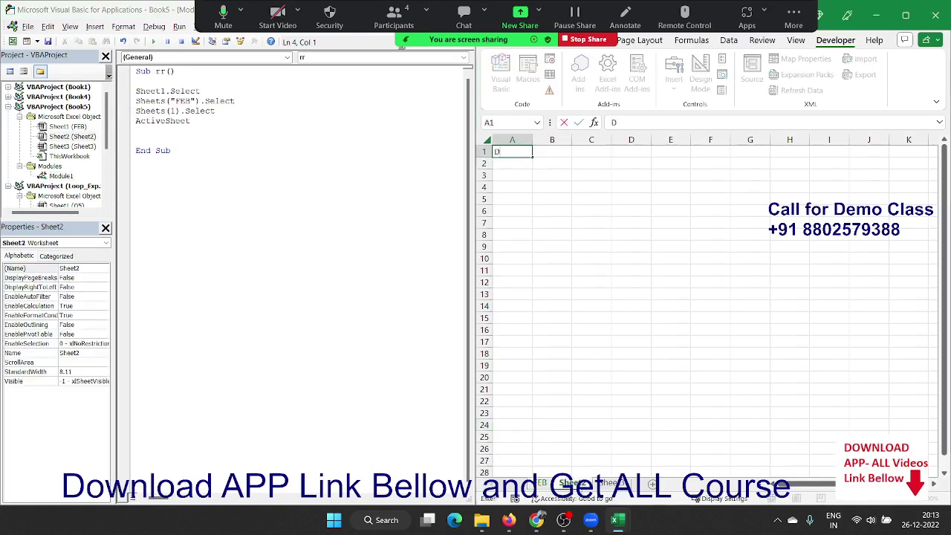
pyautogui.hotkey('ctrl', 'Return')
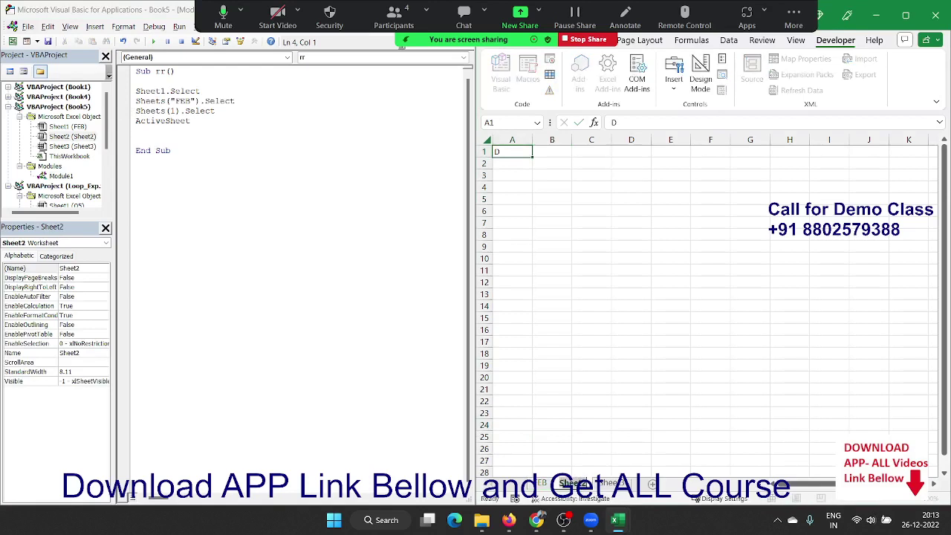
pyautogui.write('DATA')
pyautogui.click(327, 195)
pyautogui.click(210, 120)
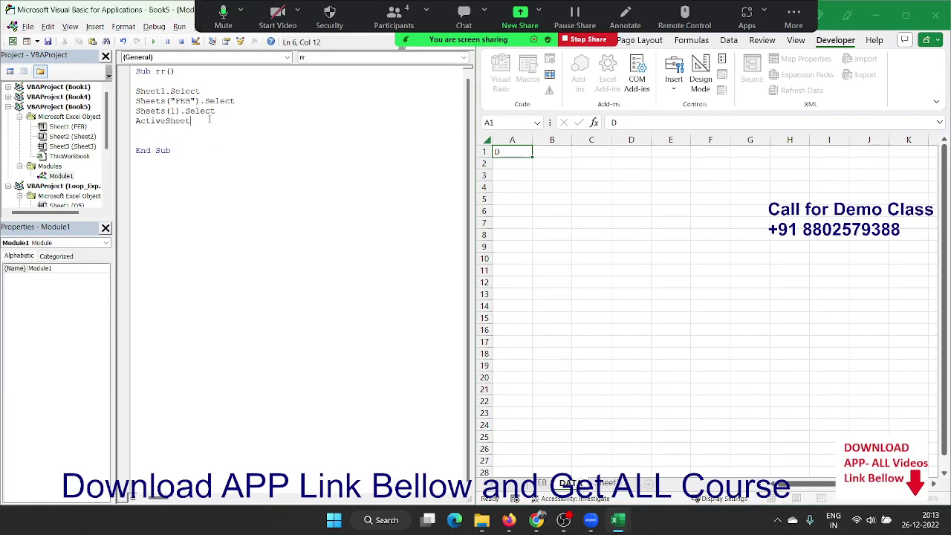
# Step: Delete the DATA sheet, confirming the deletion
pyautogui.click(702, 438)
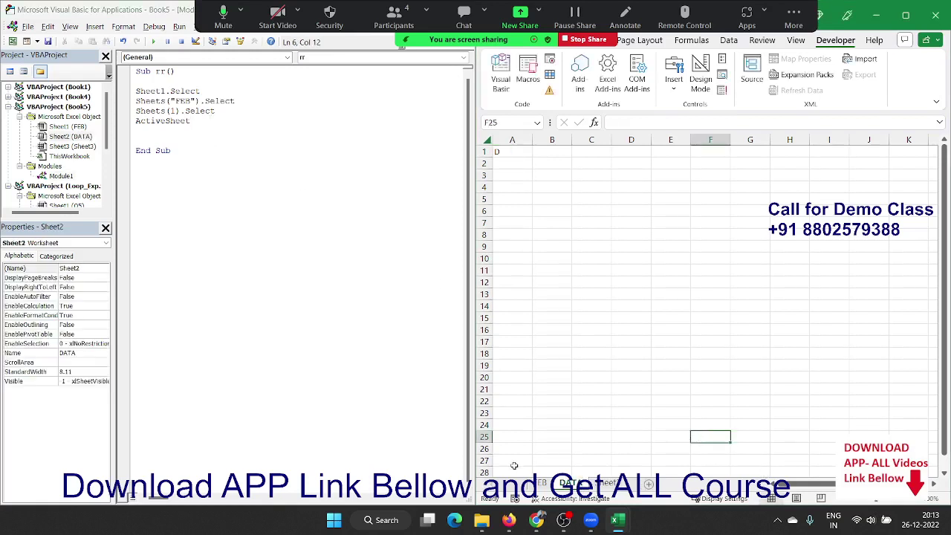
pyautogui.rightClick(566, 485)
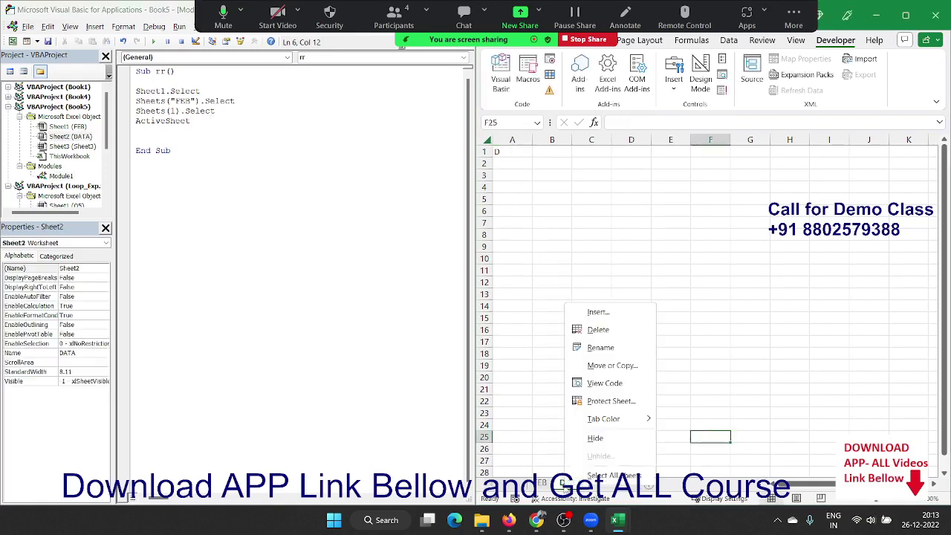
pyautogui.click(598, 330)
pyautogui.click(454, 293)
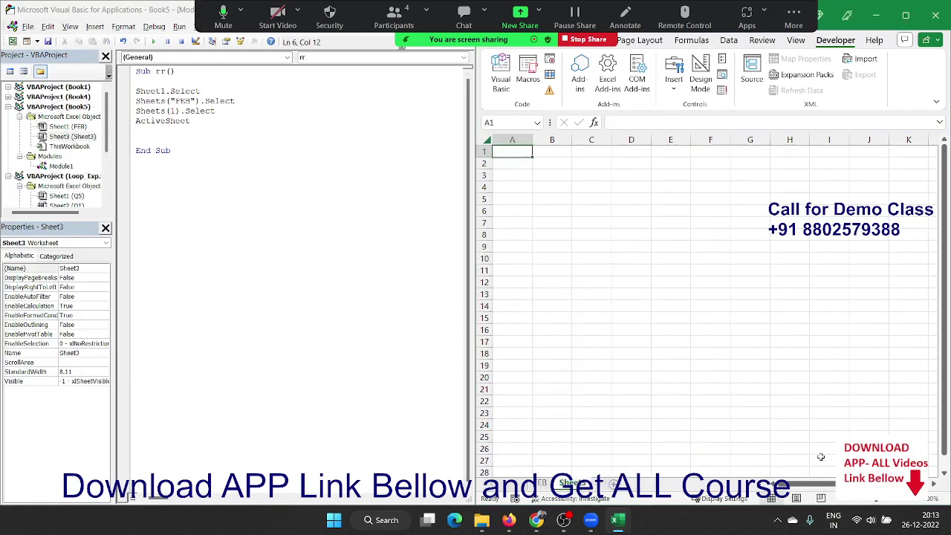
# Step: Add a new worksheet and name it Data
pyautogui.click(613, 484)
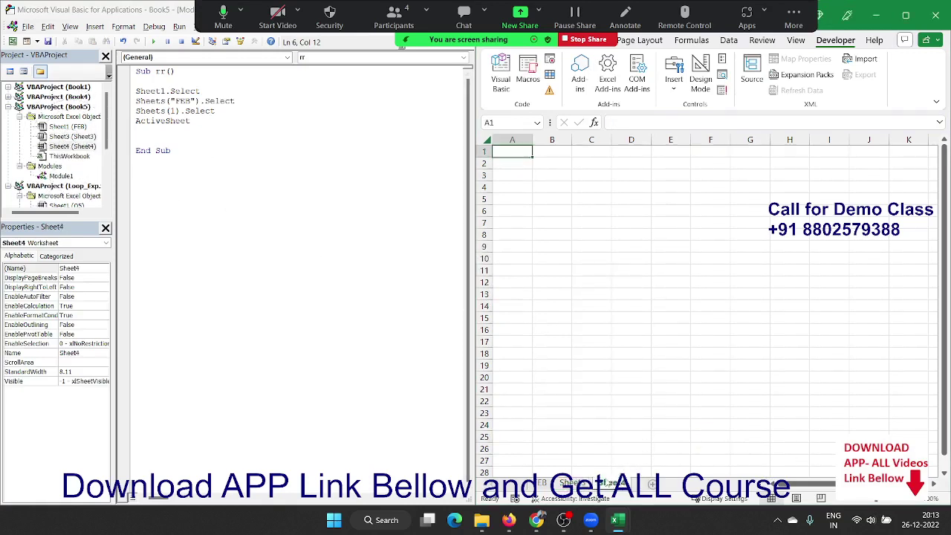
pyautogui.doubleClick(603, 484)
pyautogui.write('Data')
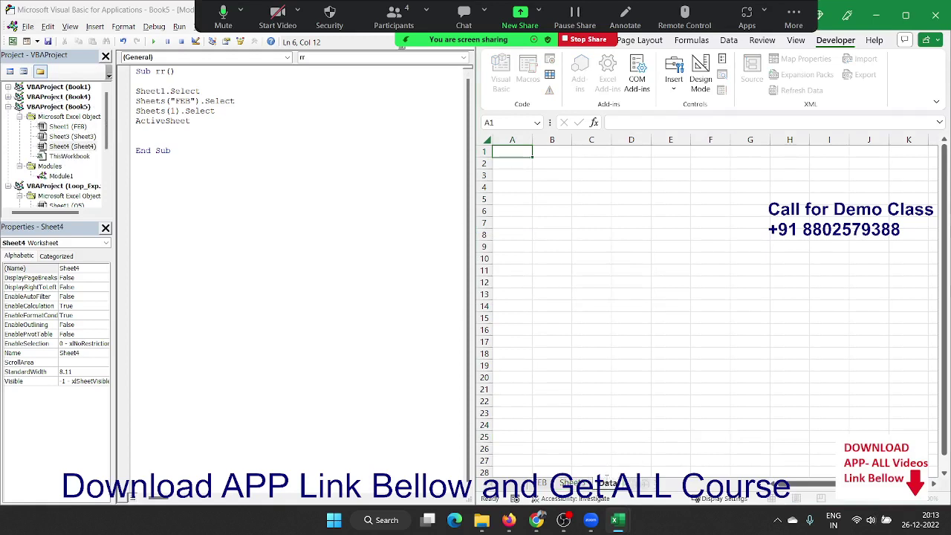
pyautogui.click(591, 413)
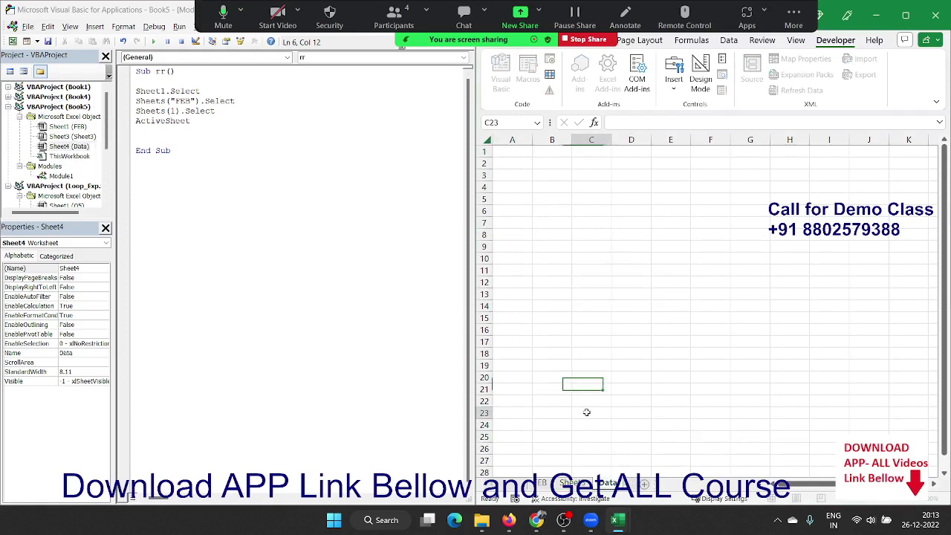
pyautogui.click(237, 100)
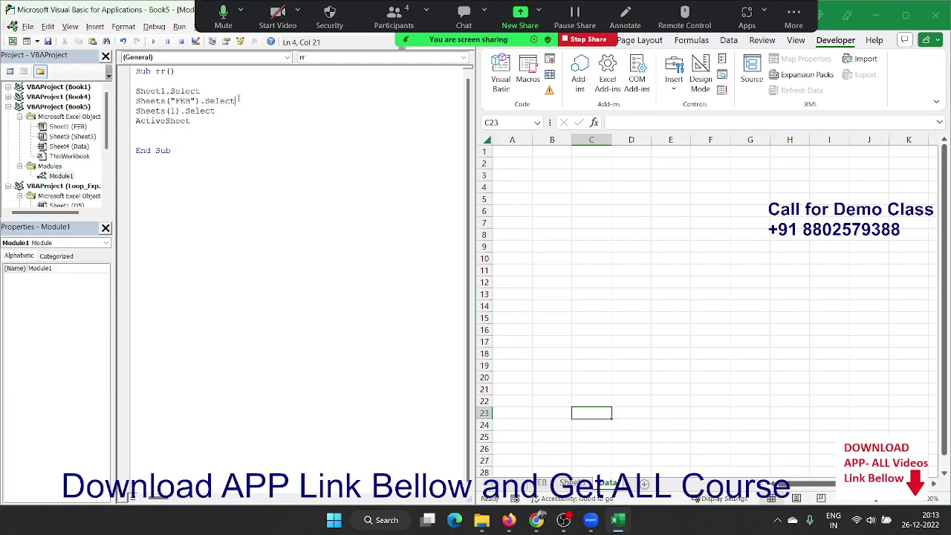
# Step: Insert Sheets("Data").Select after the FEB line, followed by two blank lines
pyautogui.press('Return')
pyautogui.write('S')
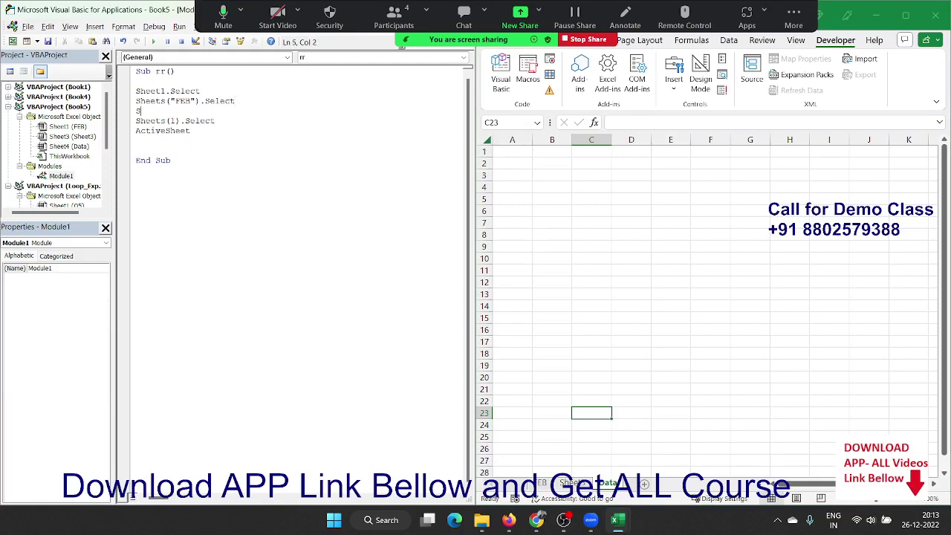
pyautogui.write('ghe')
pyautogui.press('BackSpace')
pyautogui.press('BackSpace')
pyautogui.press('BackSpace')
pyautogui.write('heets')
pyautogui.write('("DAt')
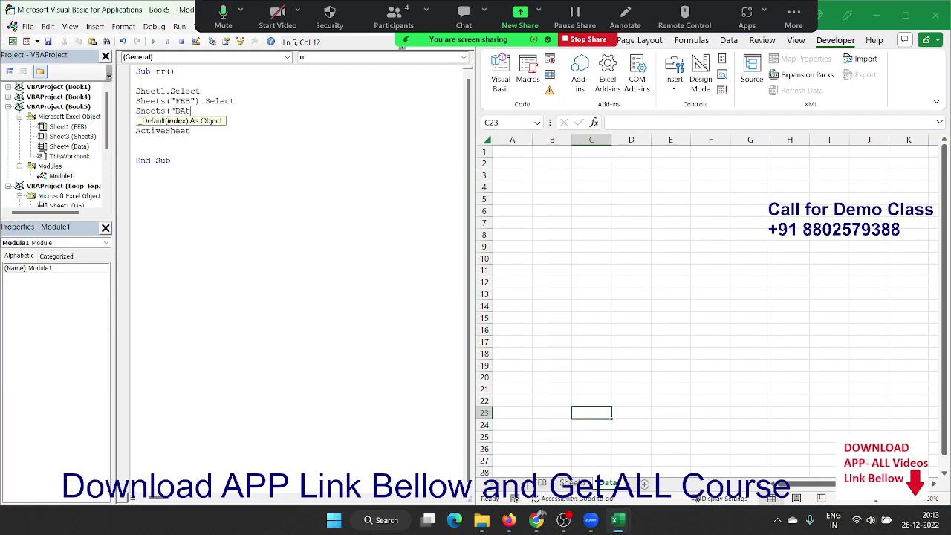
pyautogui.press('BackSpace')
pyautogui.press('BackSpace')
pyautogui.write('a')
pyautogui.write('ta").')
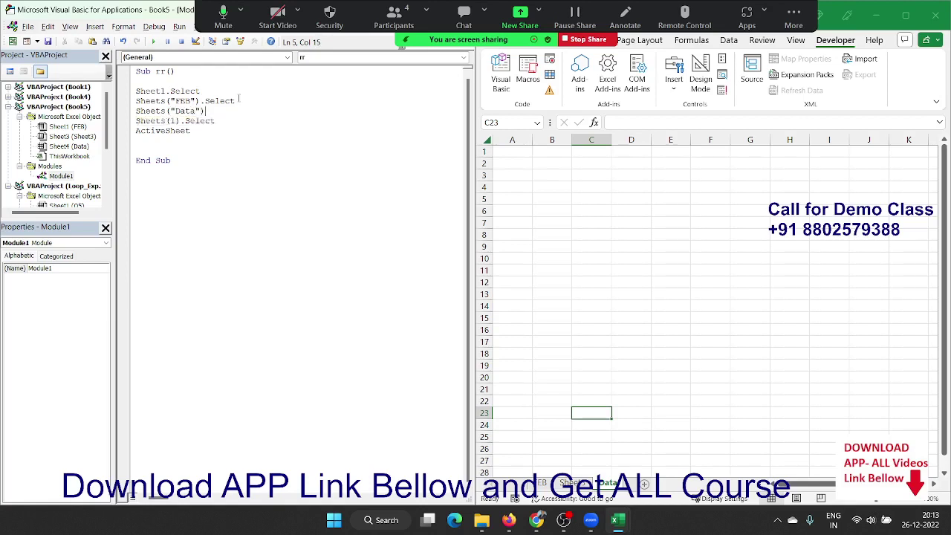
pyautogui.write('sele')
pyautogui.write('ct')
pyautogui.click(235, 100)
pyautogui.press('Return')
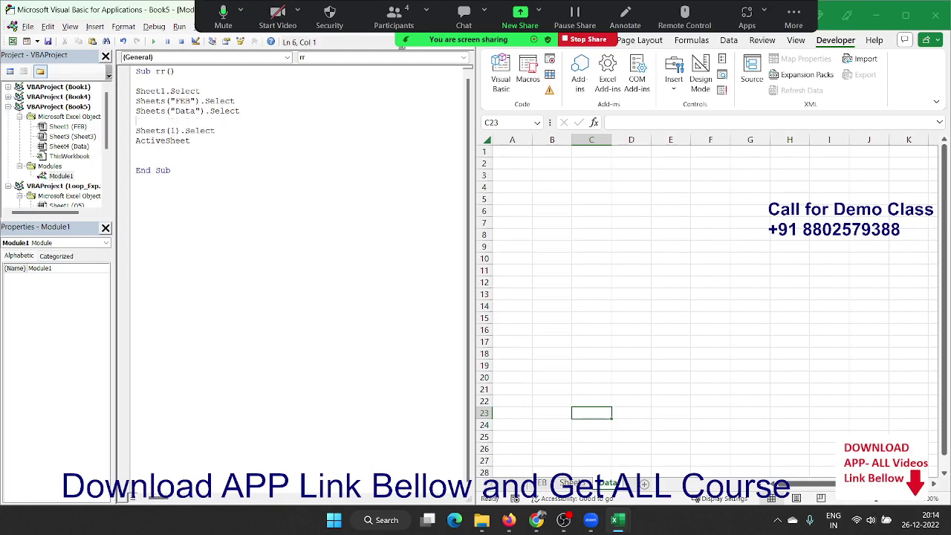
pyautogui.press('Return')
pyautogui.click(136, 110)
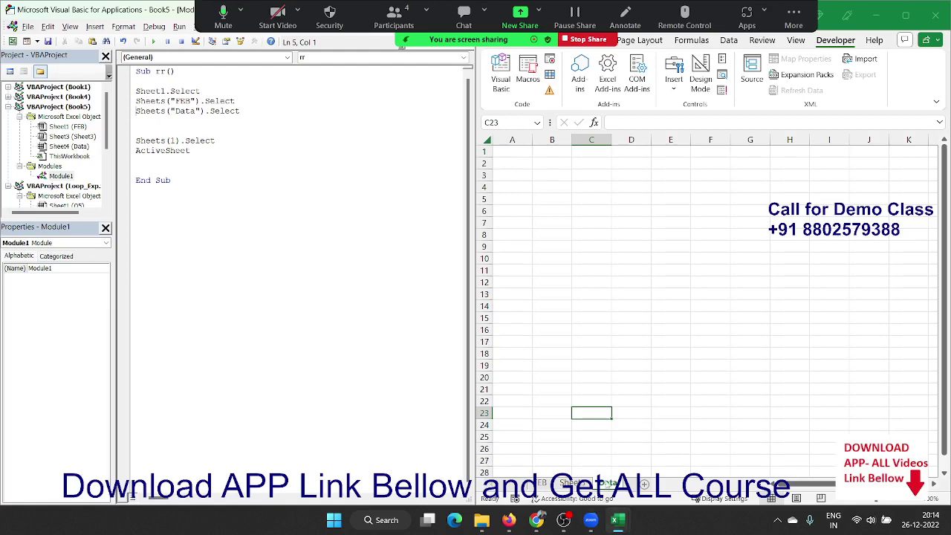
# Step: Select cell D17 on the Data worksheet in Excel
pyautogui.click(607, 480)
pyautogui.click(606, 483)
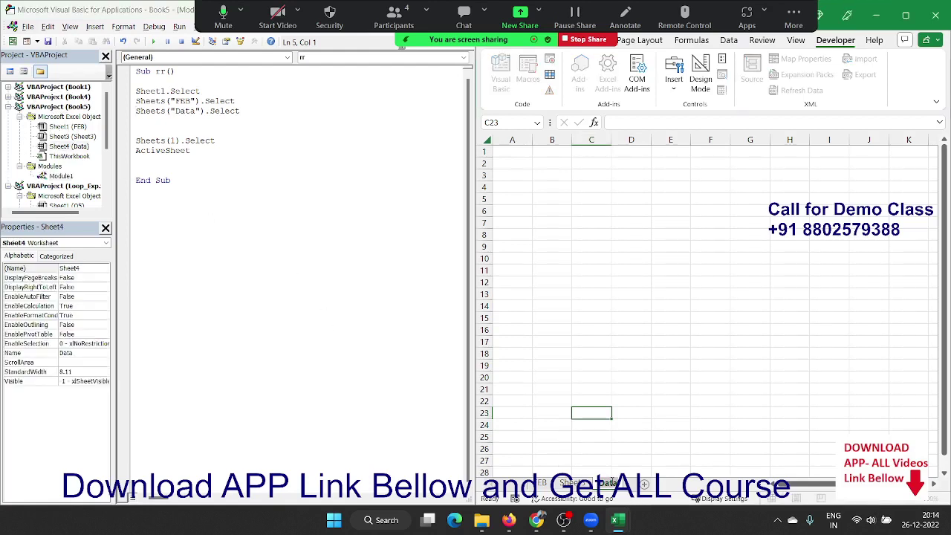
pyautogui.click(615, 341)
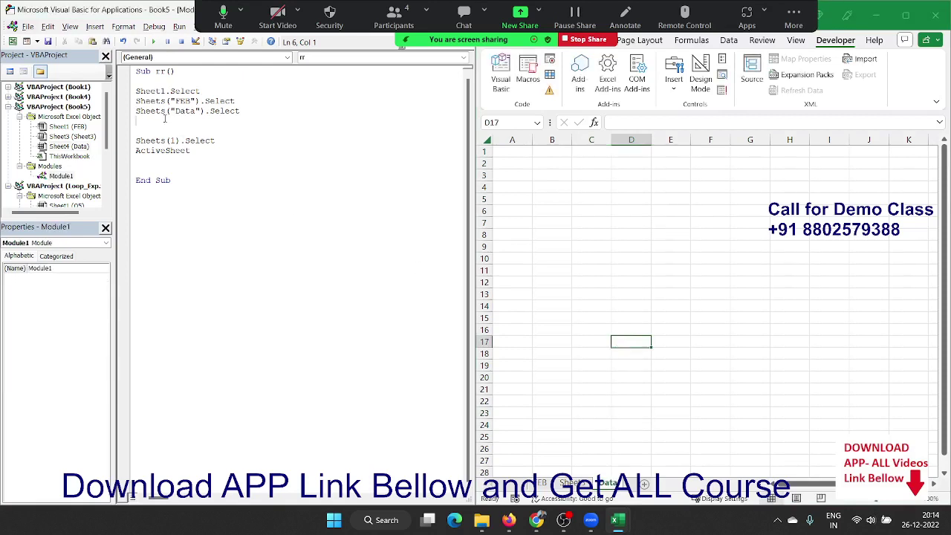
pyautogui.click(76, 128)
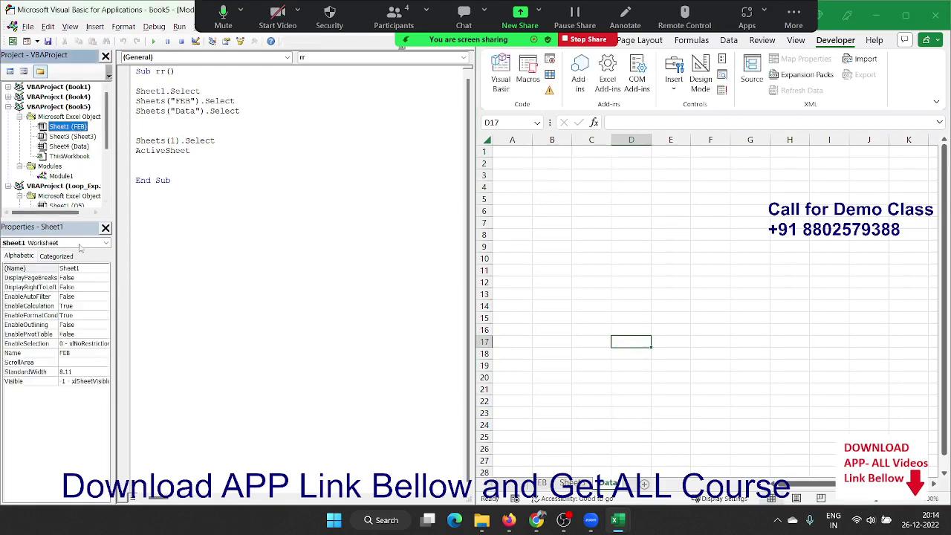
pyautogui.click(69, 266)
pyautogui.click(616, 491)
pyautogui.moveTo(200, 90)
pyautogui.mouseDown()
pyautogui.moveTo(134, 91)
pyautogui.moveTo(131, 113)
pyautogui.mouseUp()
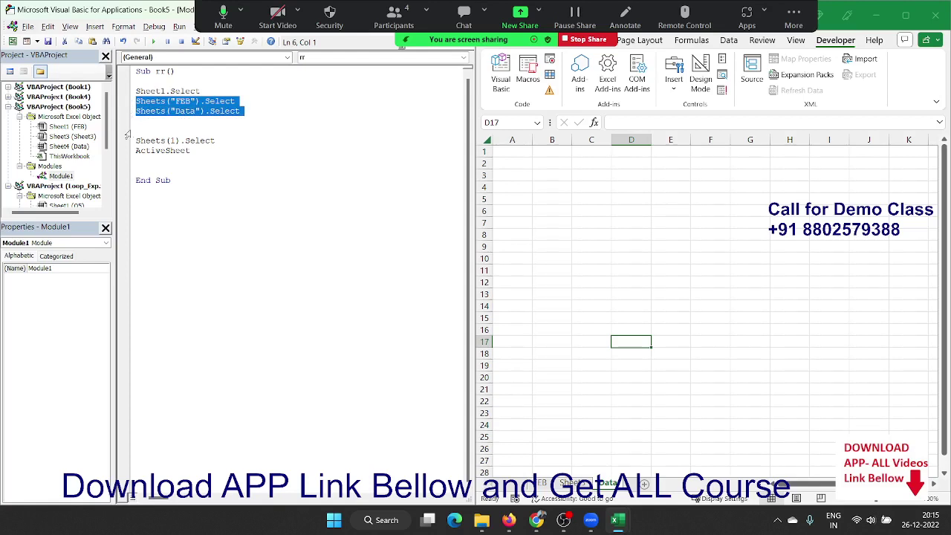
pyautogui.click(223, 130)
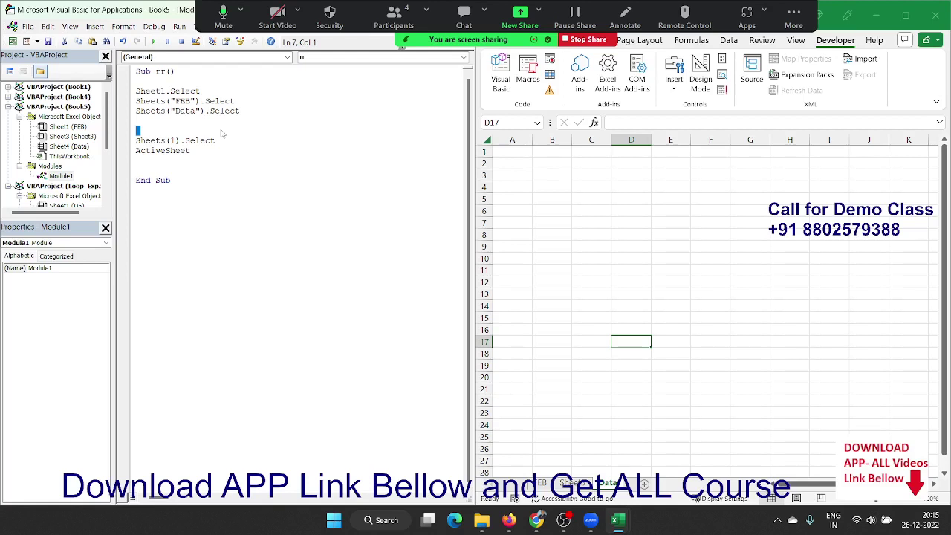
pyautogui.moveTo(216, 141); pyautogui.dragTo(135, 140)
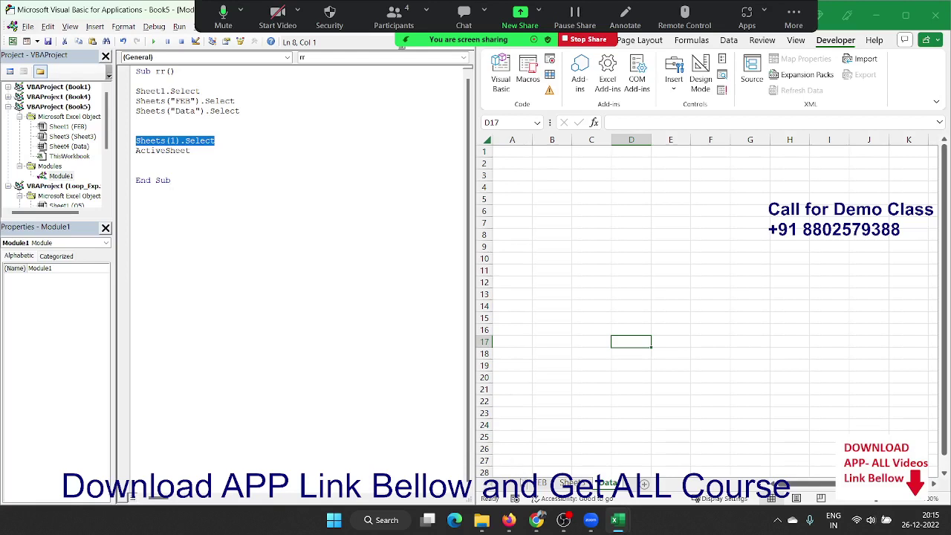
pyautogui.click(542, 483)
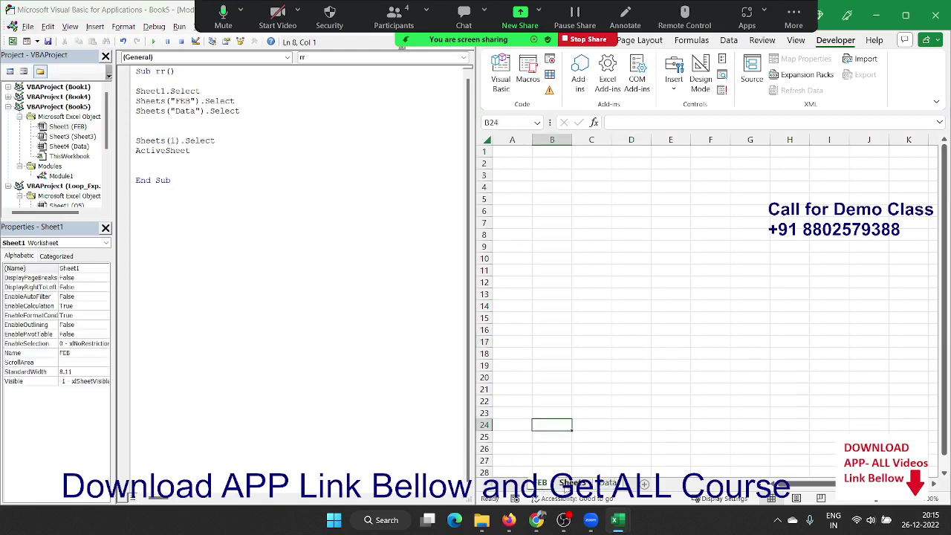
pyautogui.click(568, 483)
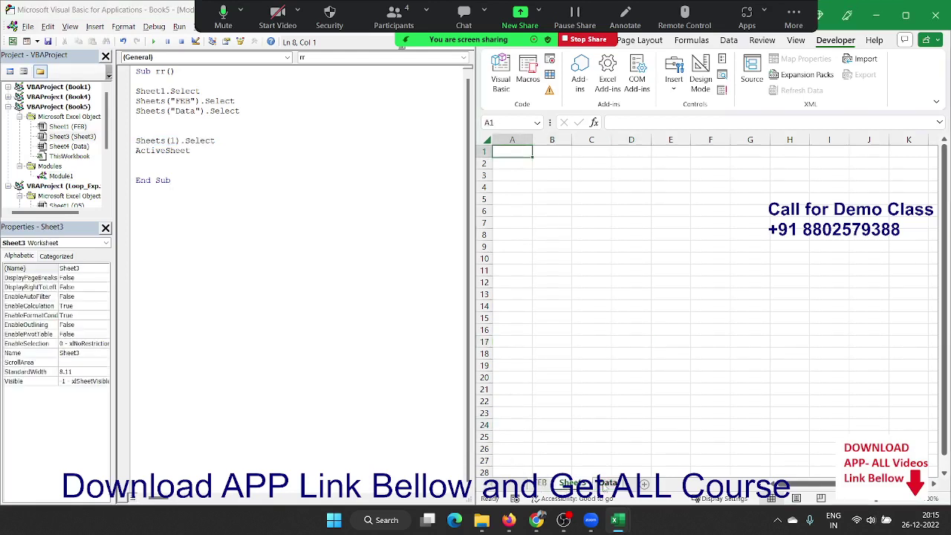
pyautogui.click(605, 484)
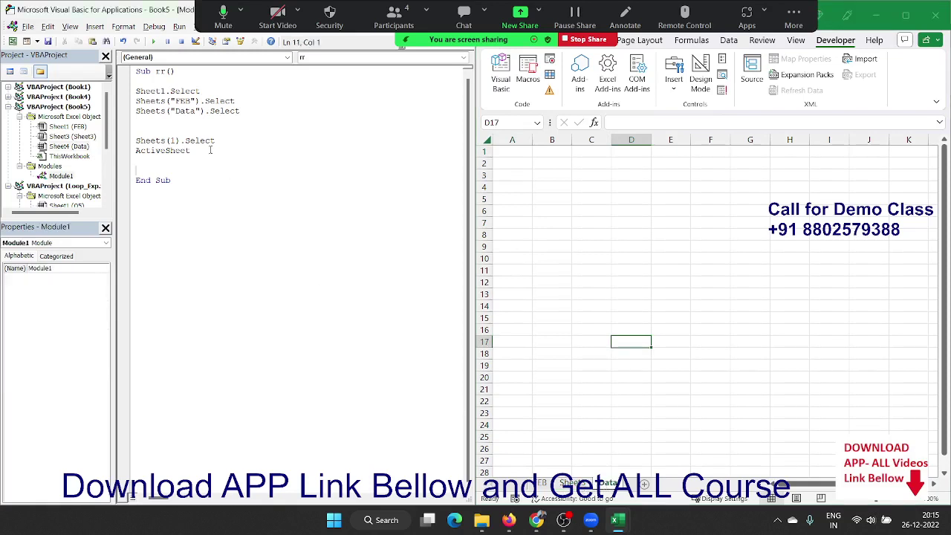
pyautogui.moveTo(191, 150)
pyautogui.mouseDown()
pyautogui.moveTo(149, 141)
pyautogui.moveTo(134, 151)
pyautogui.mouseUp()
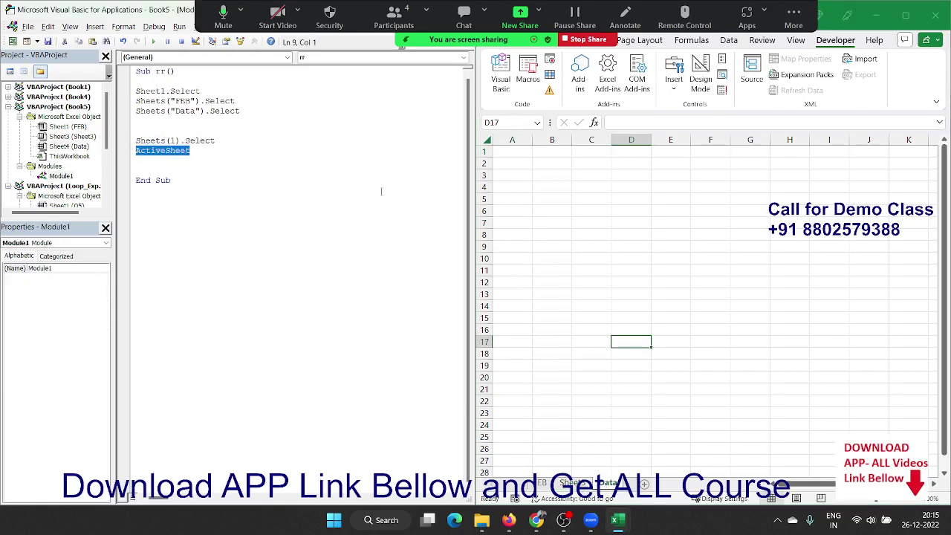
pyautogui.click(520, 196)
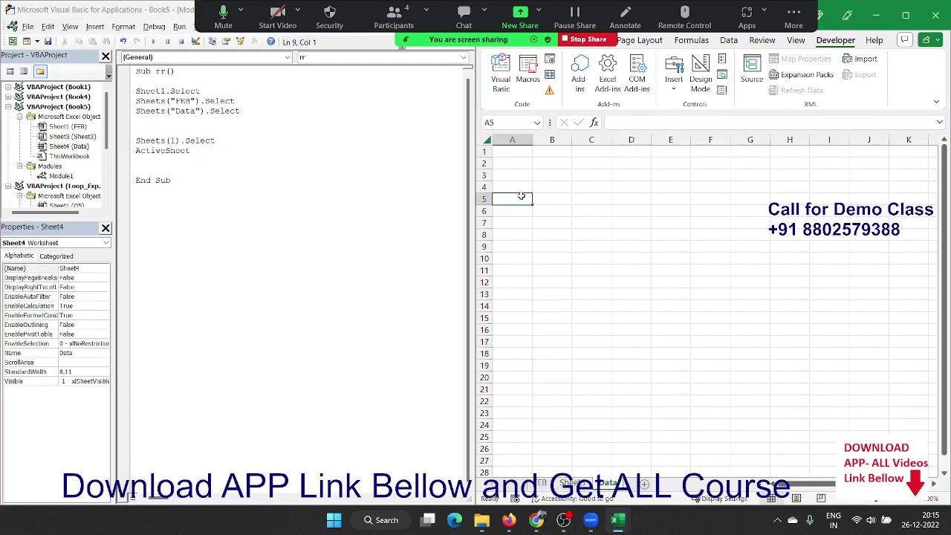
# Step: Remove the blank lines in macro rr, keeping one before End Sub
pyautogui.click(220, 121)
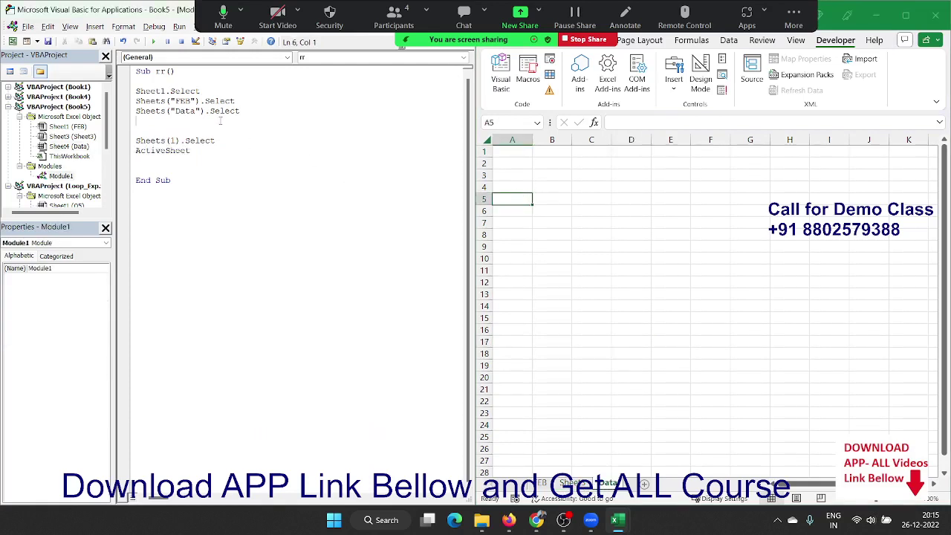
pyautogui.press('Delete')
pyautogui.press('Delete')
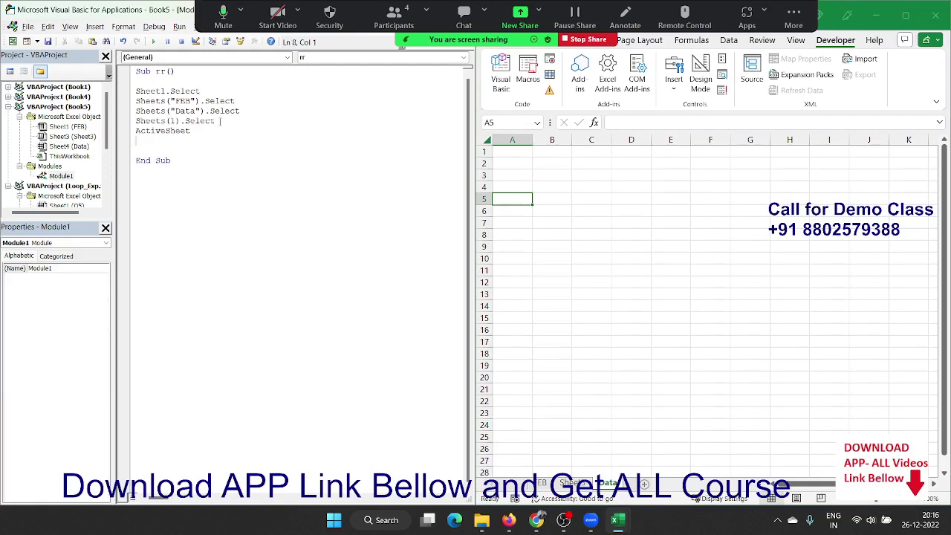
pyautogui.press('Return')
pyautogui.press('Up')
pyautogui.press('Up')
pyautogui.press('Up')
pyautogui.press('Up')
pyautogui.press('Up')
pyautogui.press('Up')
pyautogui.hotkey('shift', 'Down')
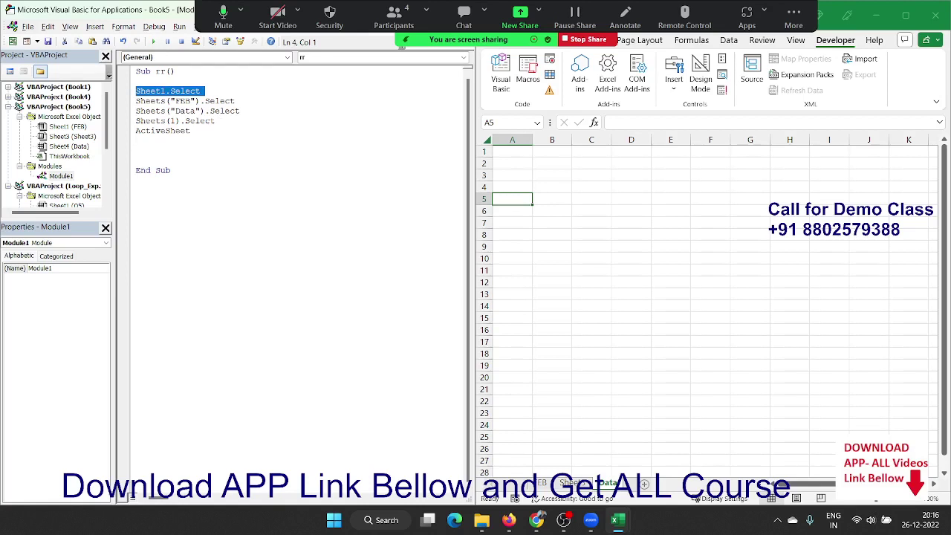
pyautogui.press('Down')
pyautogui.press('Down')
pyautogui.hotkey('shift', 'Down')
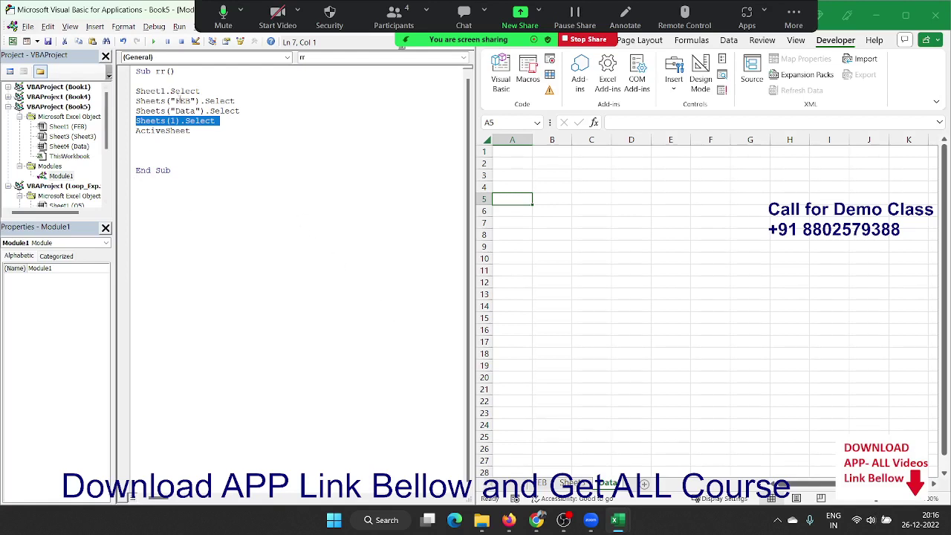
# Step: Change Sheets(1).Select to Sheets(3).Select
pyautogui.click(171, 120)
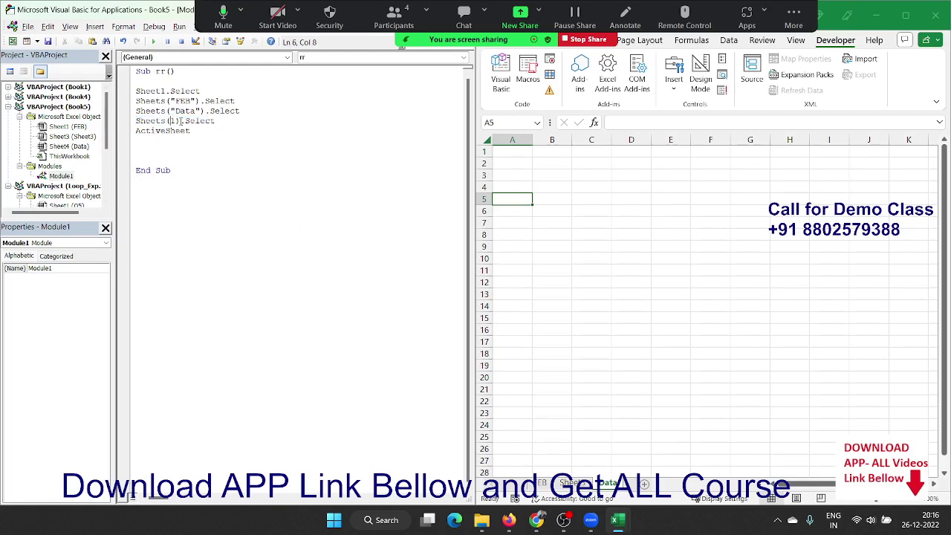
pyautogui.press('Delete')
pyautogui.write('3')
pyautogui.click(172, 153)
# Step: Move the Data sheet ahead of Sheet3 and the FEB sheet to the end
pyautogui.moveTo(606, 484); pyautogui.dragTo(562, 481)
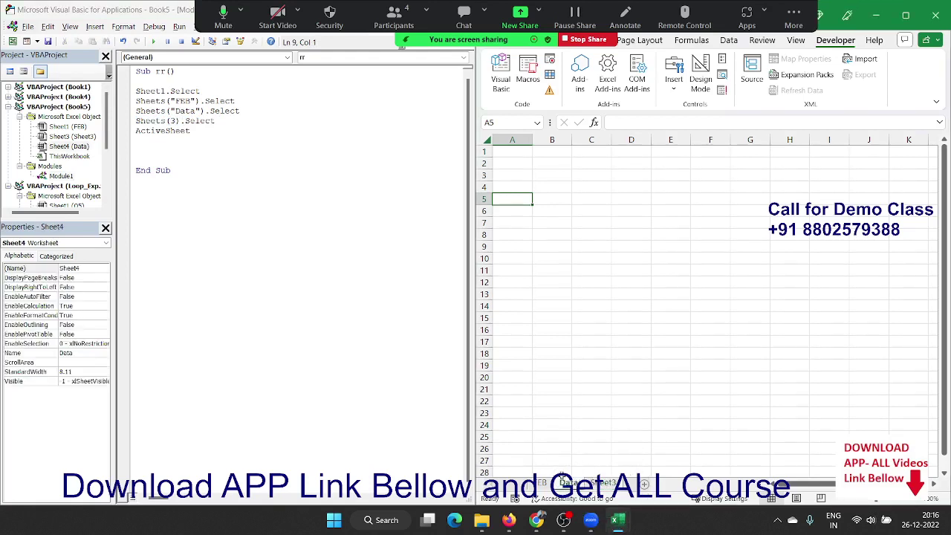
pyautogui.click(604, 483)
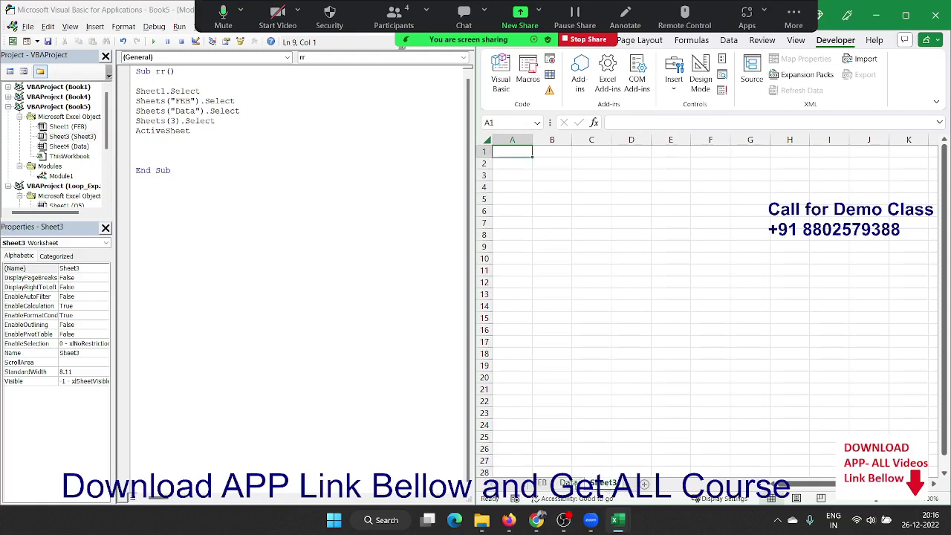
pyautogui.moveTo(541, 483); pyautogui.dragTo(630, 465)
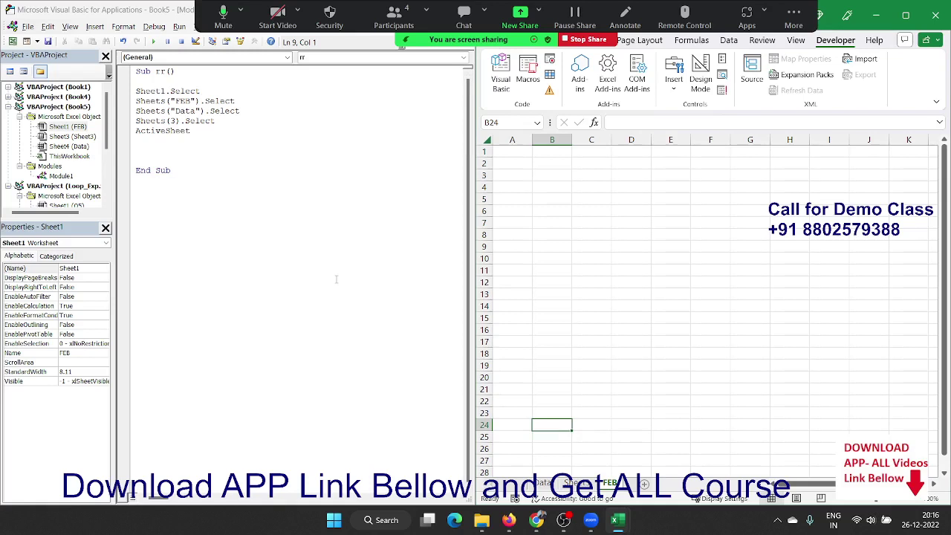
pyautogui.moveTo(184, 150); pyautogui.dragTo(121, 93)
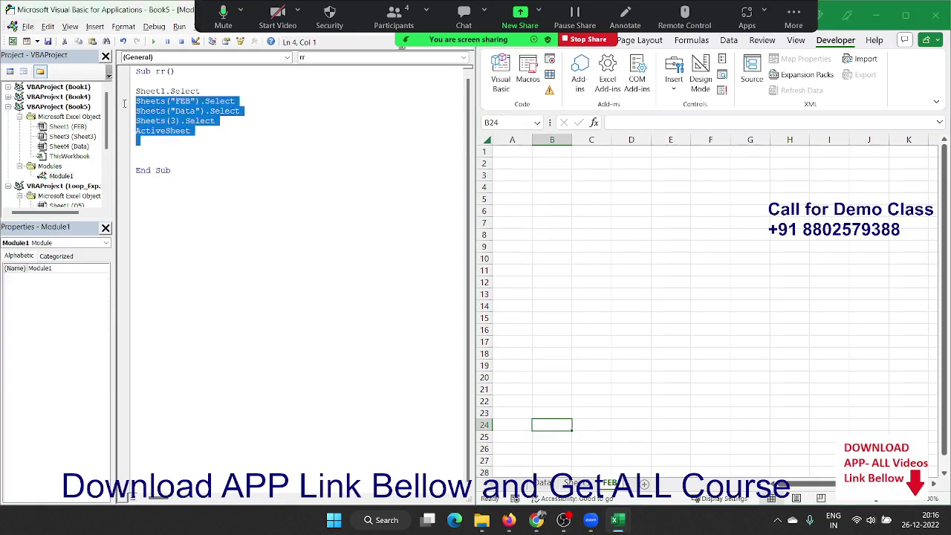
pyautogui.click(161, 149)
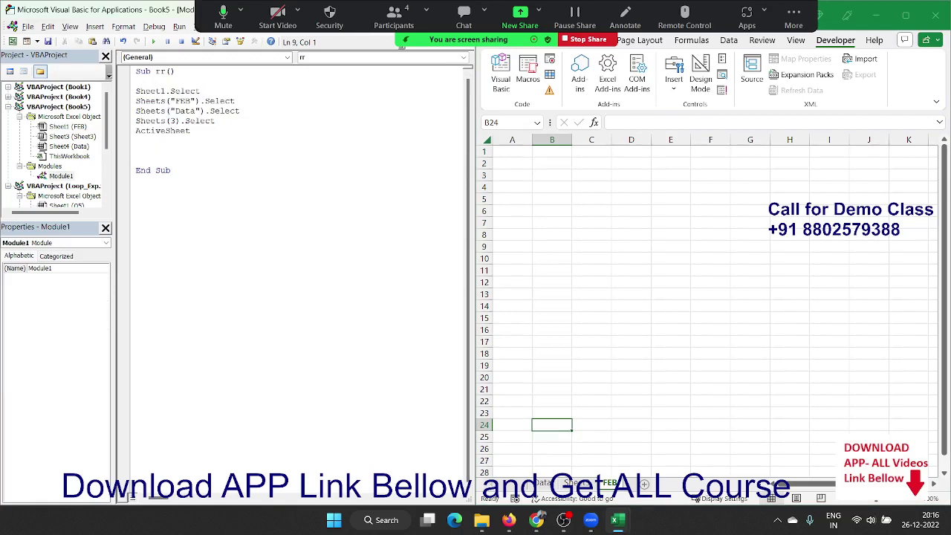
# Step: Add a Sheets.Add line followed by ActiveSheet.Name = "DT"
pyautogui.press('Return')
pyautogui.press('Return')
pyautogui.write('sheet')
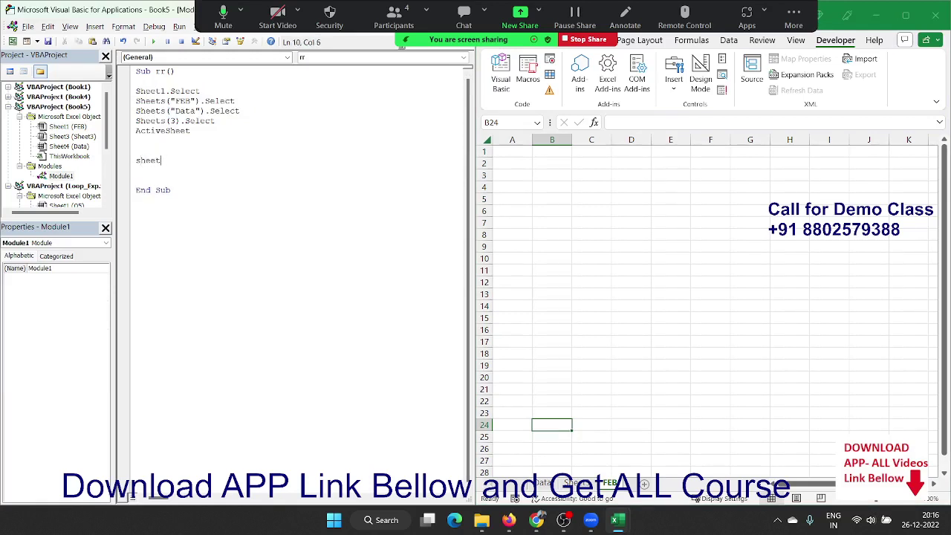
pyautogui.write('s.ad')
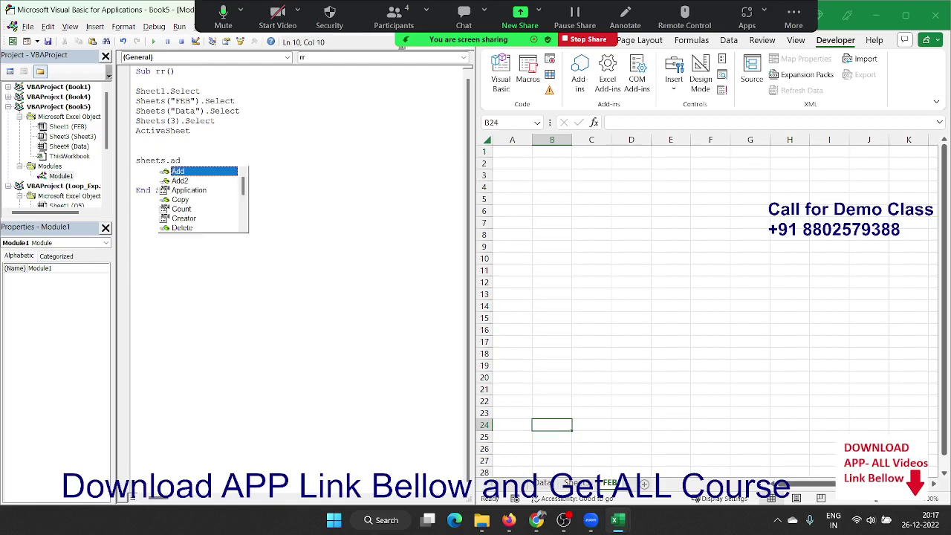
pyautogui.press('Tab')
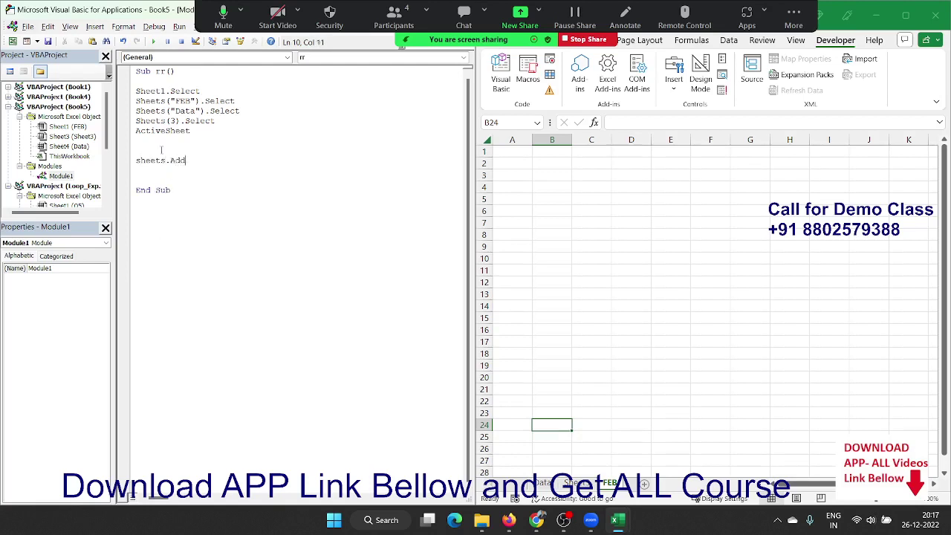
pyautogui.press('Return')
pyautogui.write('active')
pyautogui.write('sheet.')
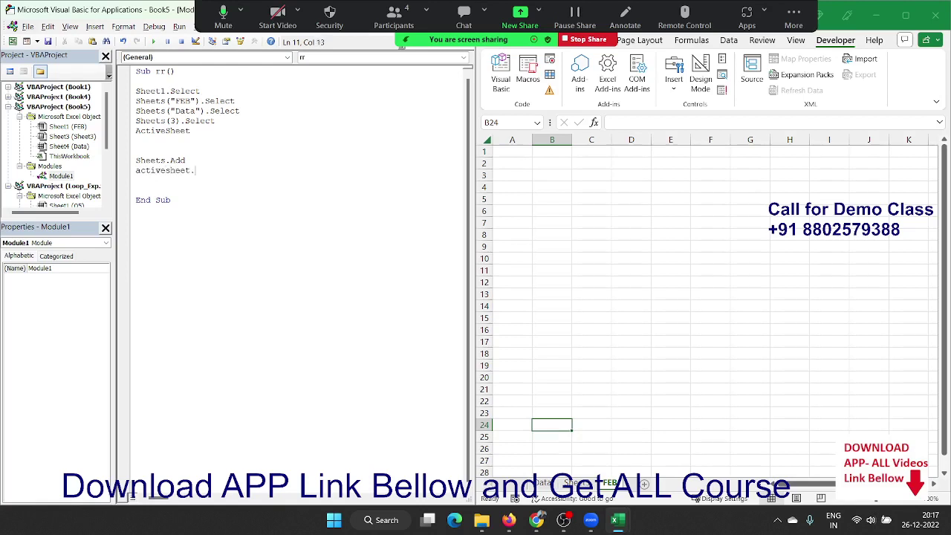
pyautogui.write('name= ')
pyautogui.write('"Name')
pyautogui.write('"')
pyautogui.press('Return')
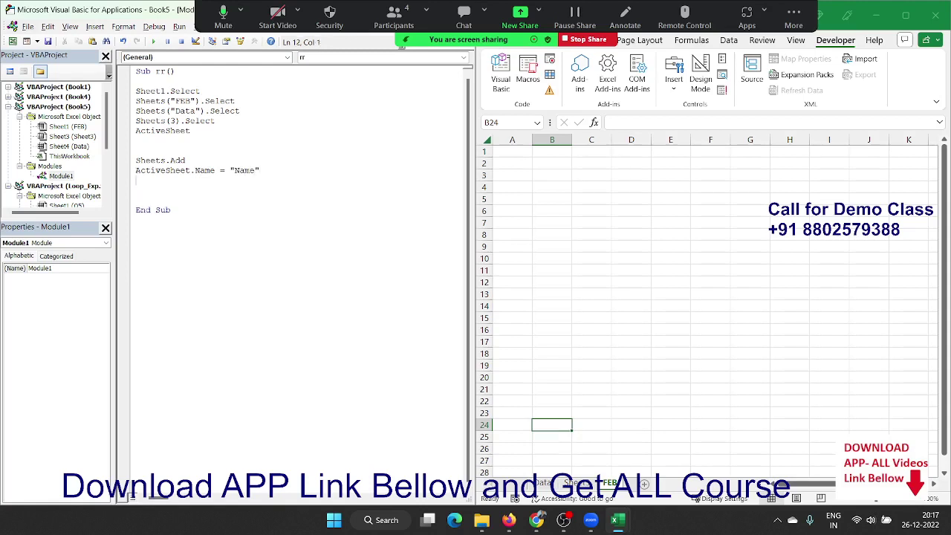
pyautogui.doubleClick(236, 170)
pyautogui.write('D')
pyautogui.write('T')
# Step: Add the one-line form Sheets.Add.Name = "DT"
pyautogui.click(233, 190)
pyautogui.press('Return')
pyautogui.write('sheets')
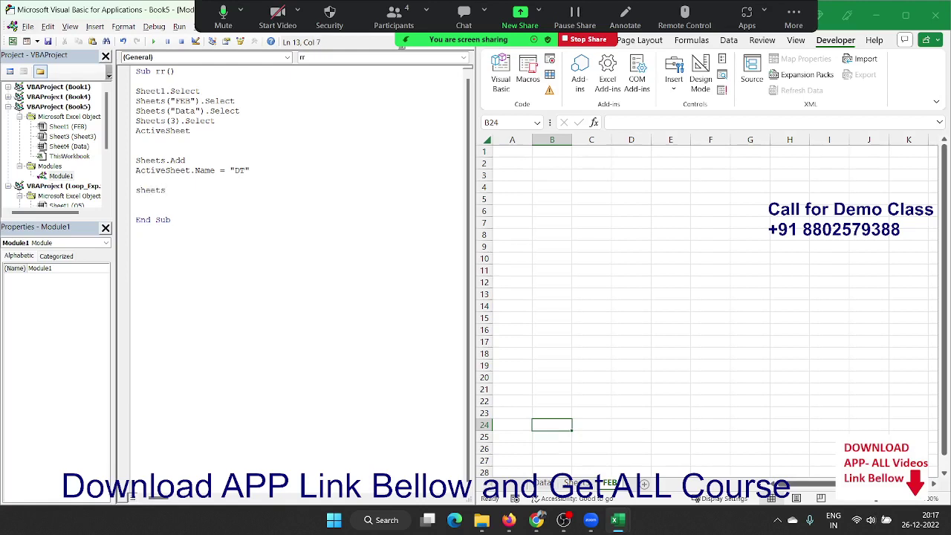
pyautogui.write('.ad')
pyautogui.press('Tab')
pyautogui.write('name')
pyautogui.write('"D')
pyautogui.write('T"')
pyautogui.press('Return')
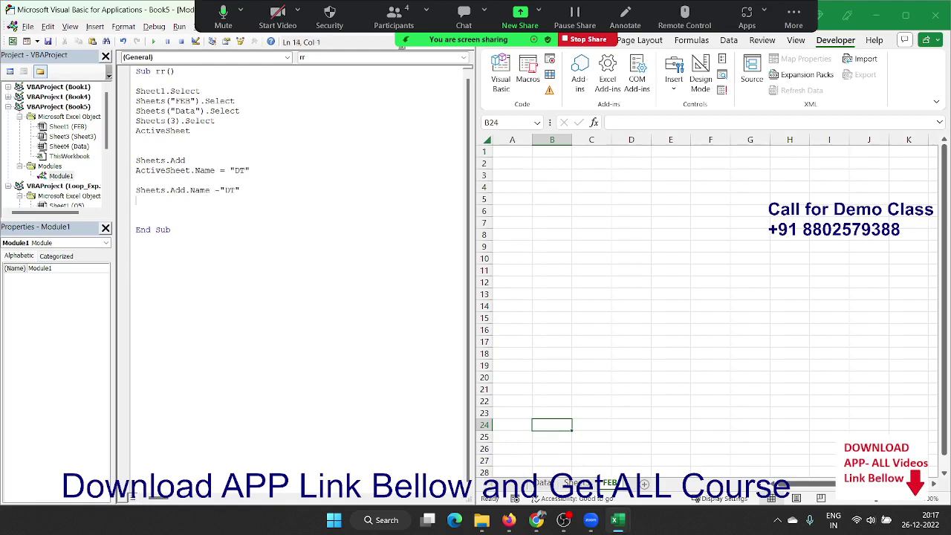
pyautogui.press('Delete')
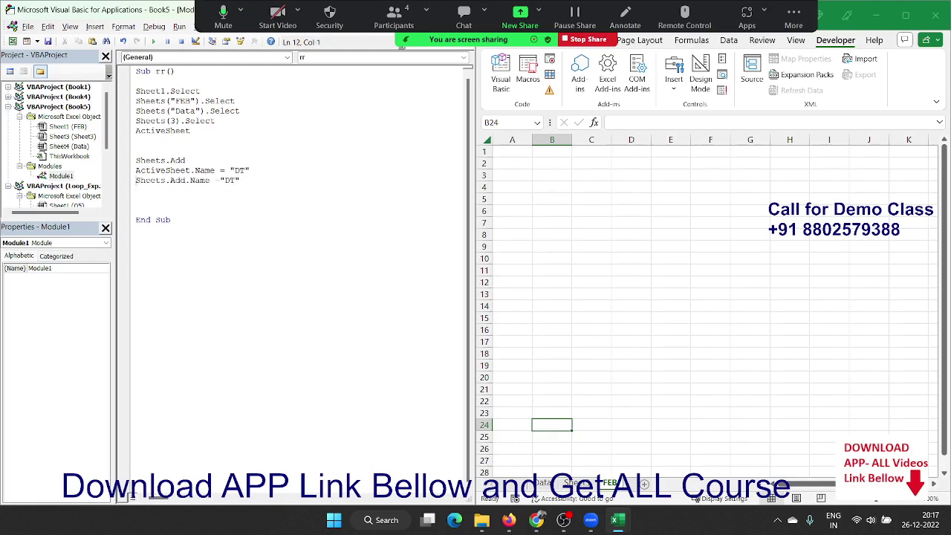
# Step: Begin another Sheets.Add line below
pyautogui.press('Return')
pyautogui.press('Return')
pyautogui.press('Return')
pyautogui.write('sheets')
pyautogui.write('.')
pyautogui.press('Tab')
pyautogui.press('Return')
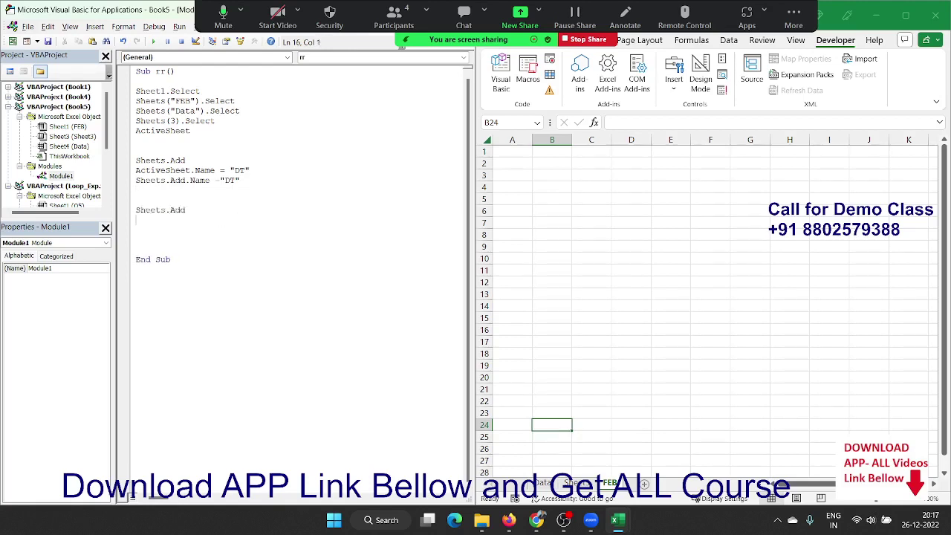
# Step: Complete the line as Sheets.Add , Sheets("Data"), 5 to add five sheets after Data
pyautogui.click(240, 209)
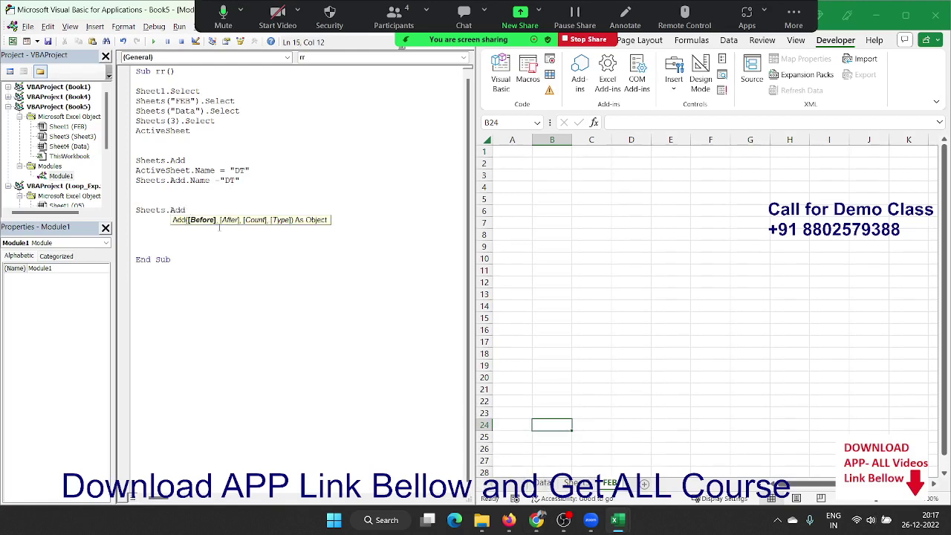
pyautogui.write(',')
pyautogui.write('Shee')
pyautogui.write('ts("')
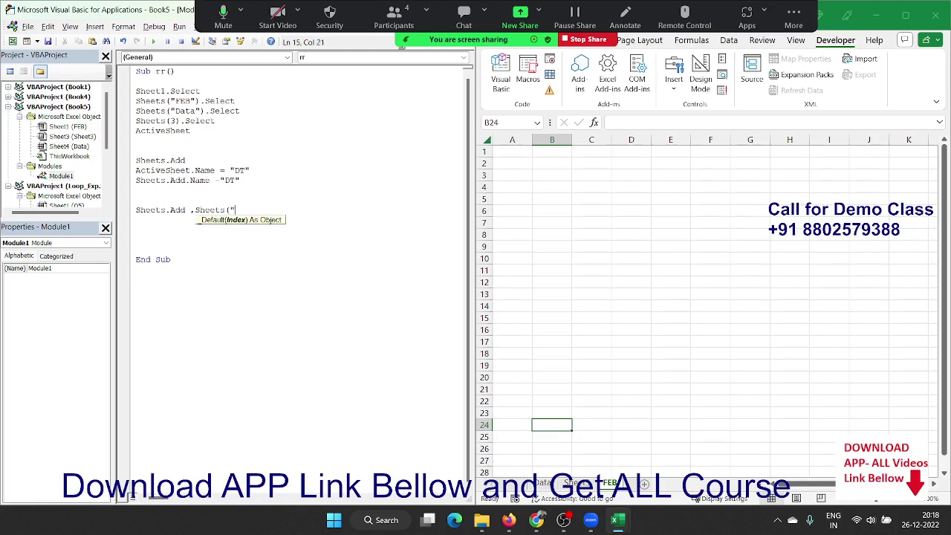
pyautogui.write('DA')
pyautogui.press('BackSpace')
pyautogui.write('ata')
pyautogui.press('BackSpace')
pyautogui.write('")')
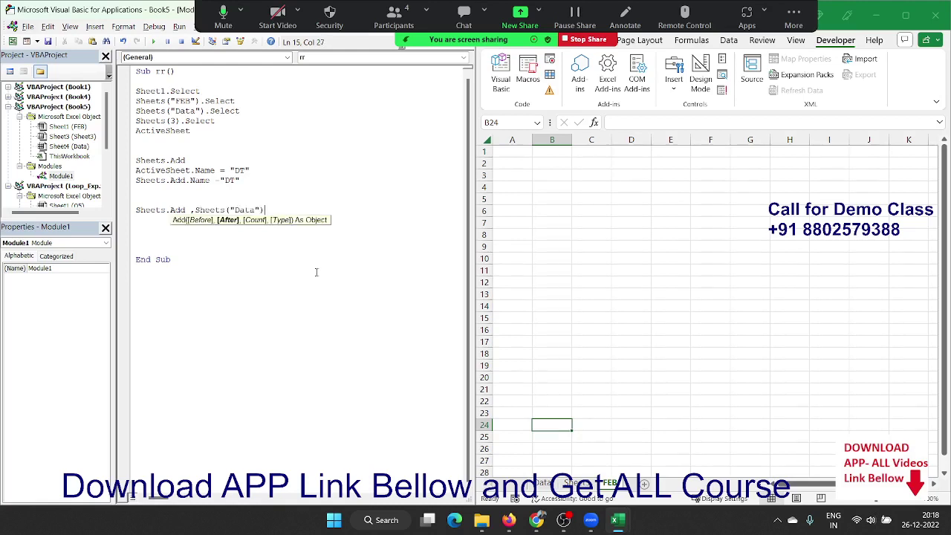
pyautogui.moveTo(137, 140); pyautogui.dragTo(139, 90)
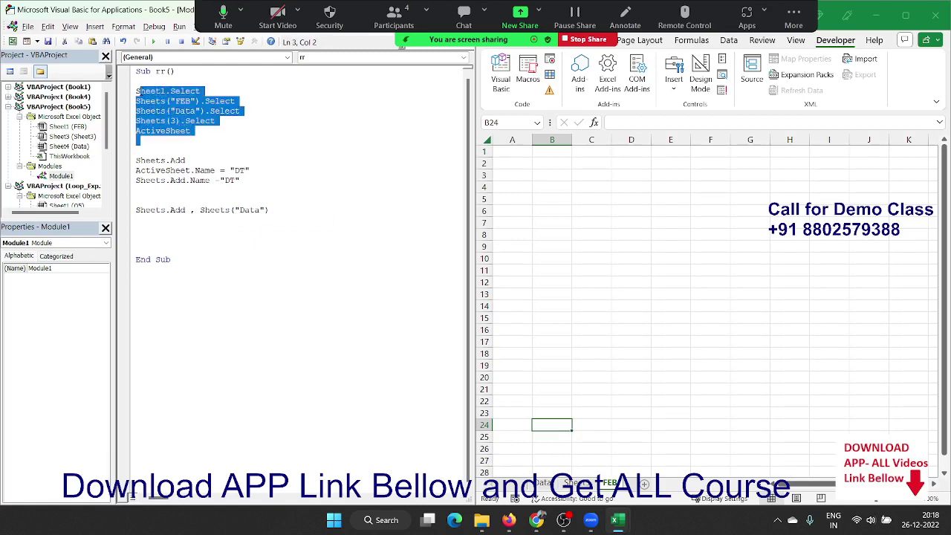
pyautogui.click(233, 244)
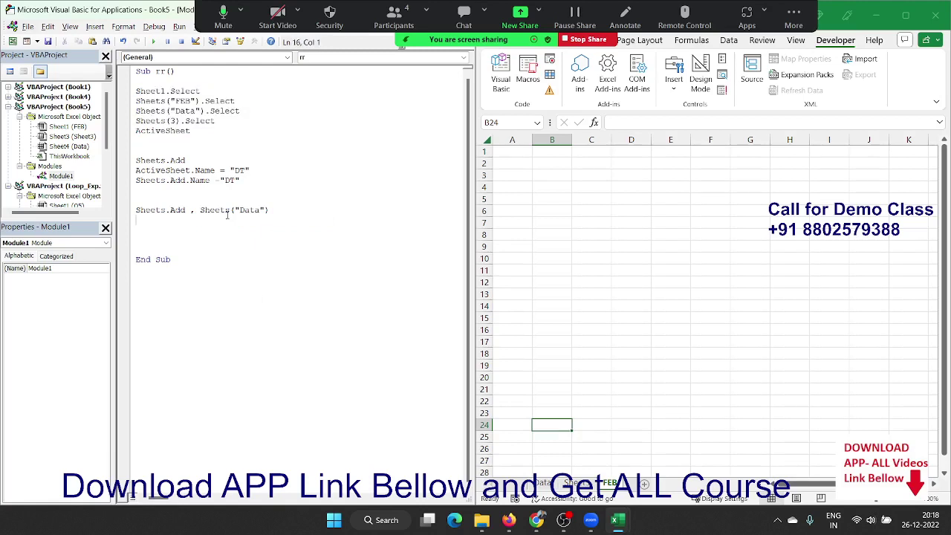
pyautogui.click(289, 210)
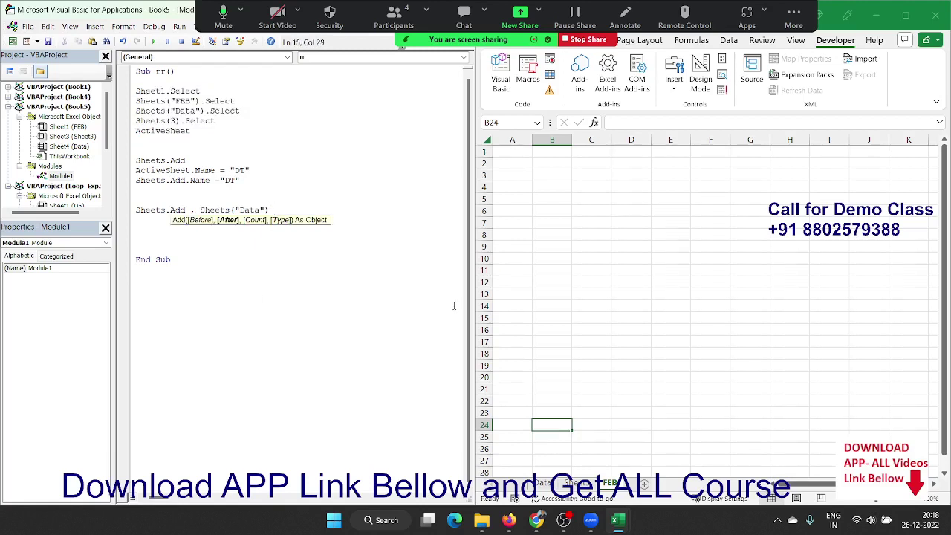
pyautogui.write(',5')
pyautogui.press('Down')
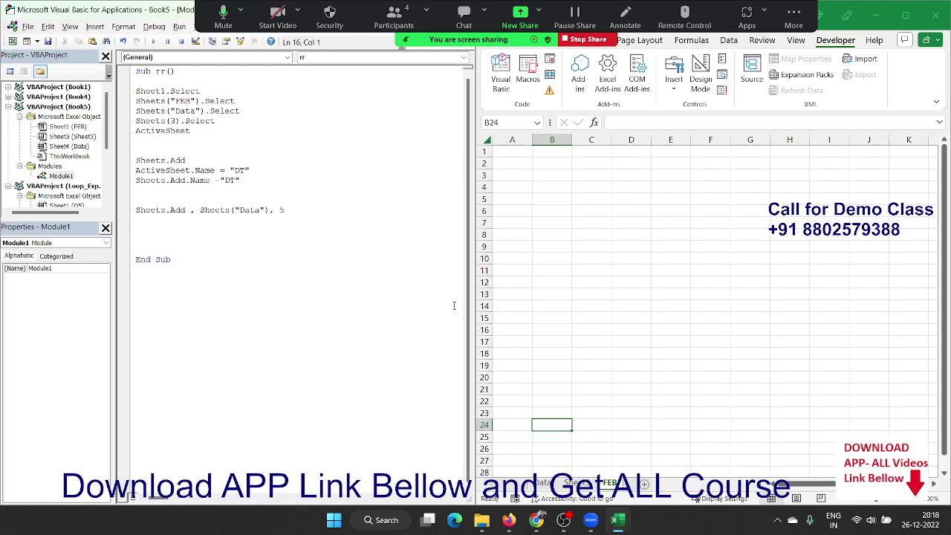
pyautogui.press('Return')
# Step: Add a Sheets.Add , Sheets(Sheets.Count) line, replacing the initial Sheets(3) reference
pyautogui.write('sheets.')
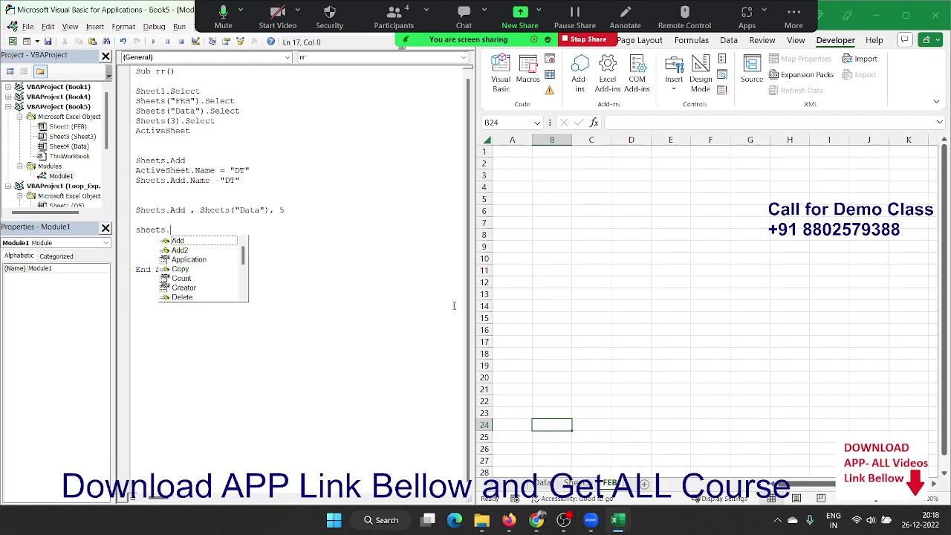
pyautogui.write('A')
pyautogui.press('Tab')
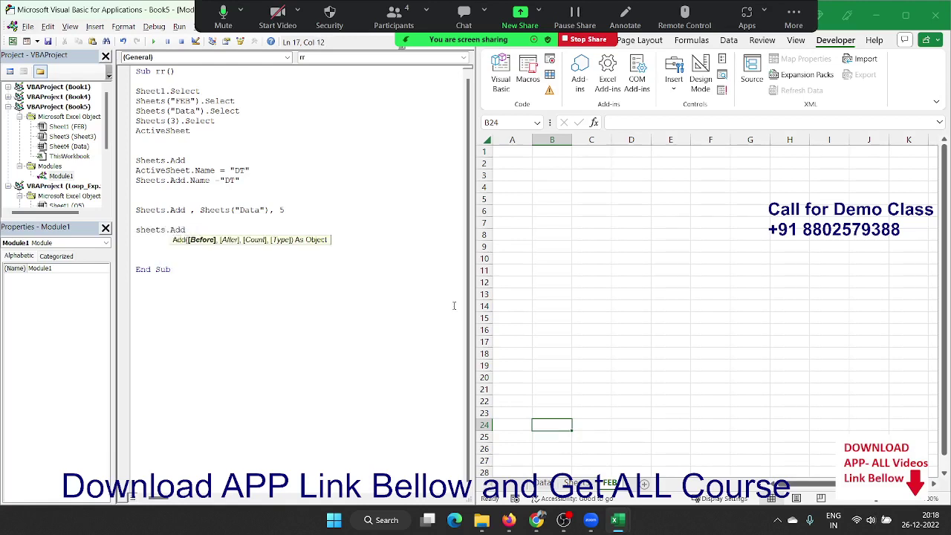
pyautogui.write(',s')
pyautogui.write('heets(')
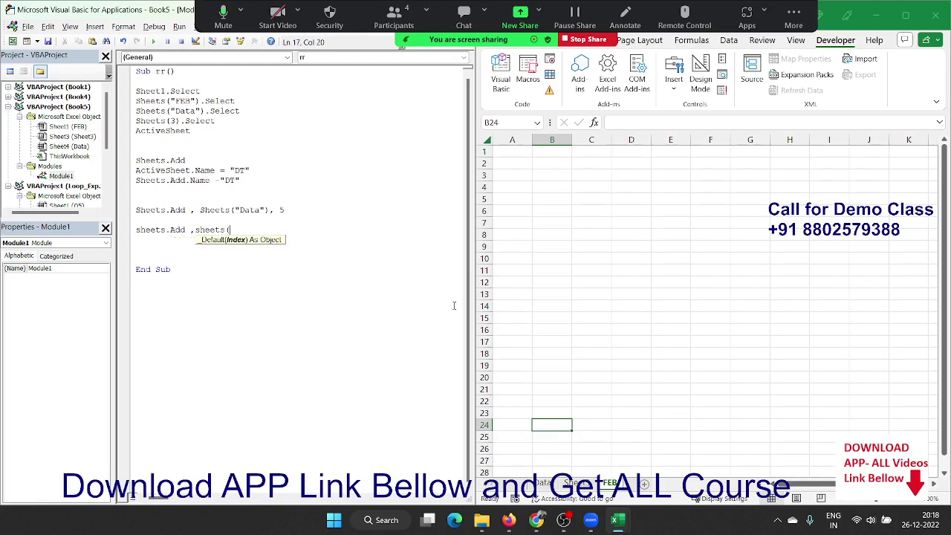
pyautogui.write('3')
pyautogui.write(')')
pyautogui.press('Return')
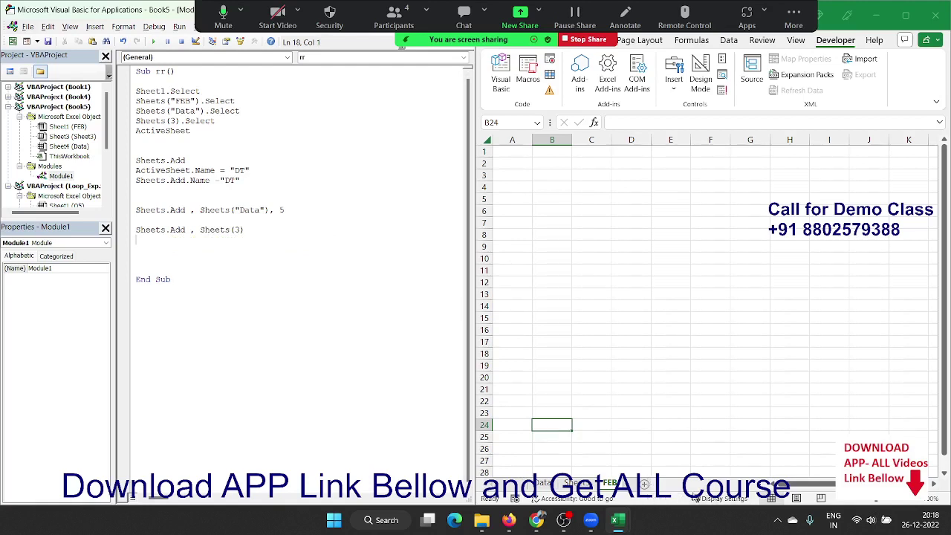
pyautogui.doubleClick(236, 229)
pyautogui.write('sheets')
pyautogui.write('.coun')
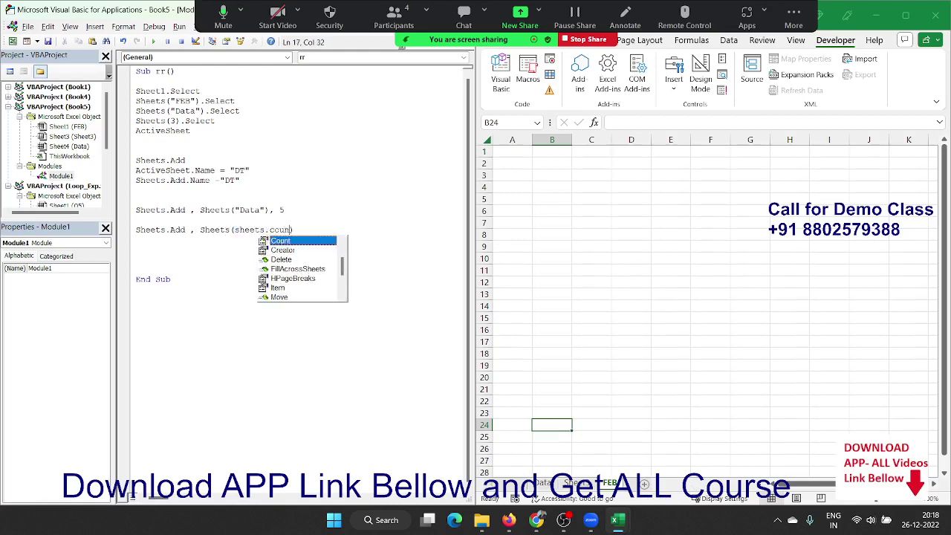
pyautogui.write('t')
pyautogui.press('Down')
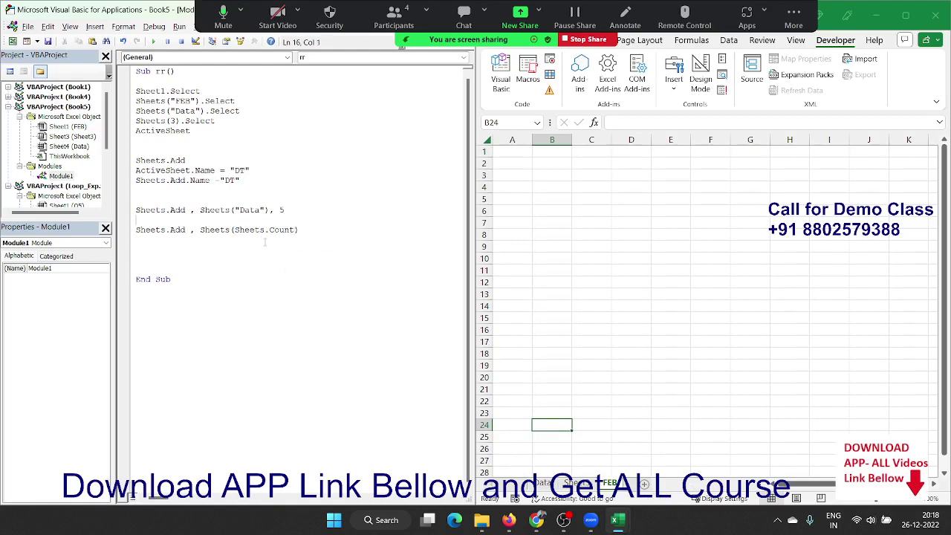
pyautogui.press('Delete')
pyautogui.press('Up')
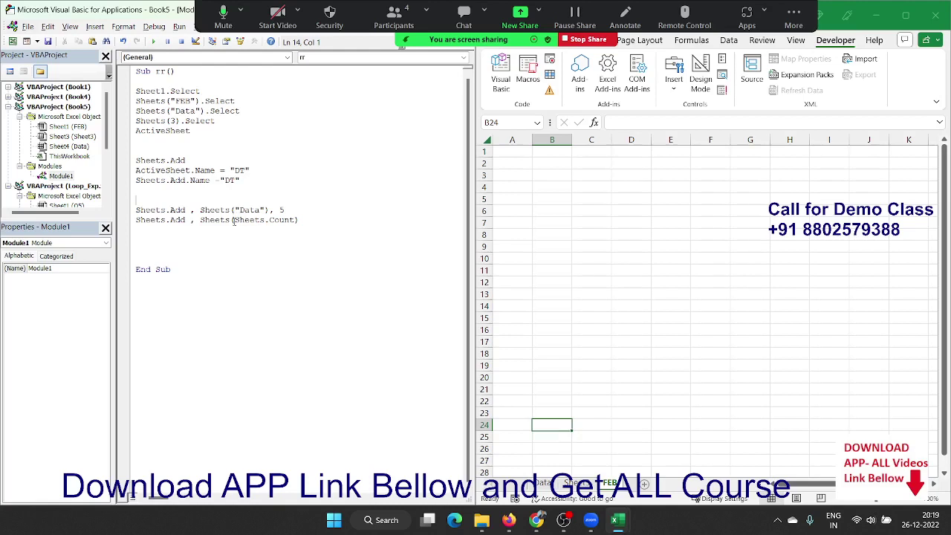
# Step: Restore both Sheets.Add lines by undoing an accidental merge after the compile error
pyautogui.moveTo(236, 220)
pyautogui.mouseDown()
pyautogui.moveTo(296, 220)
pyautogui.moveTo(234, 220)
pyautogui.mouseUp()
pyautogui.press('Delete')
pyautogui.write('3Sheets.Count)')
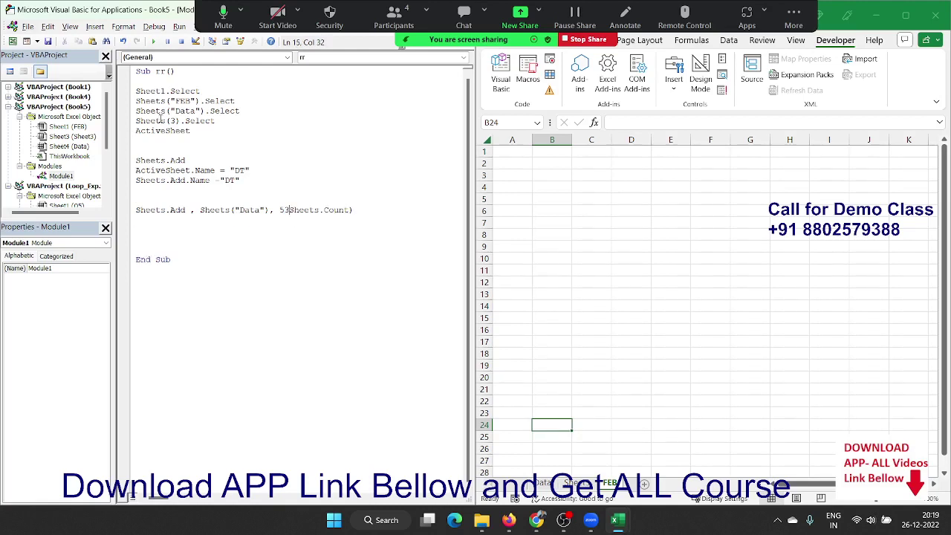
pyautogui.click(159, 132)
pyautogui.press('Return')
pyautogui.click(303, 246)
pyautogui.hotkey('ctrl', 'z')
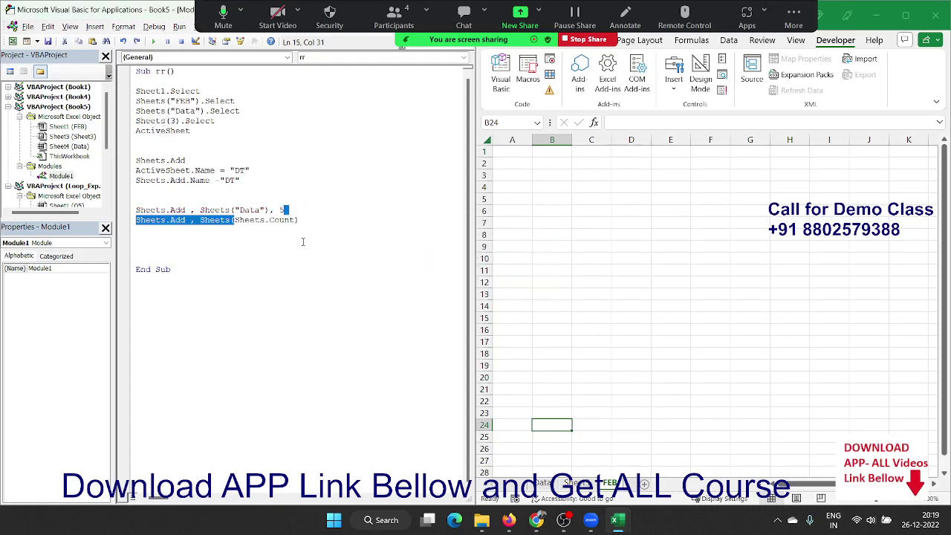
pyautogui.click(286, 238)
# Step: Highlight Sheets.Count, then add a blank line before End Sub
pyautogui.moveTo(238, 220); pyautogui.dragTo(252, 220)
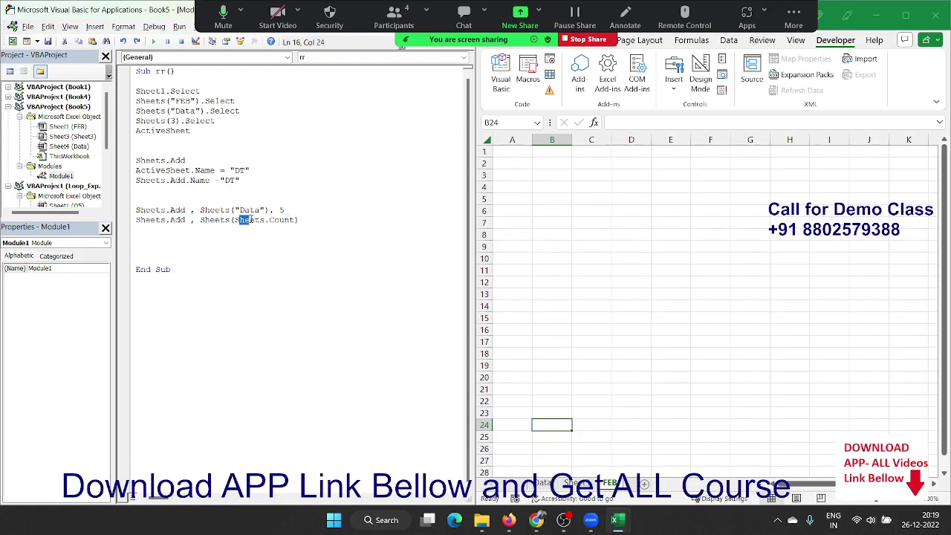
pyautogui.click(238, 216)
pyautogui.moveTo(235, 220); pyautogui.dragTo(294, 221)
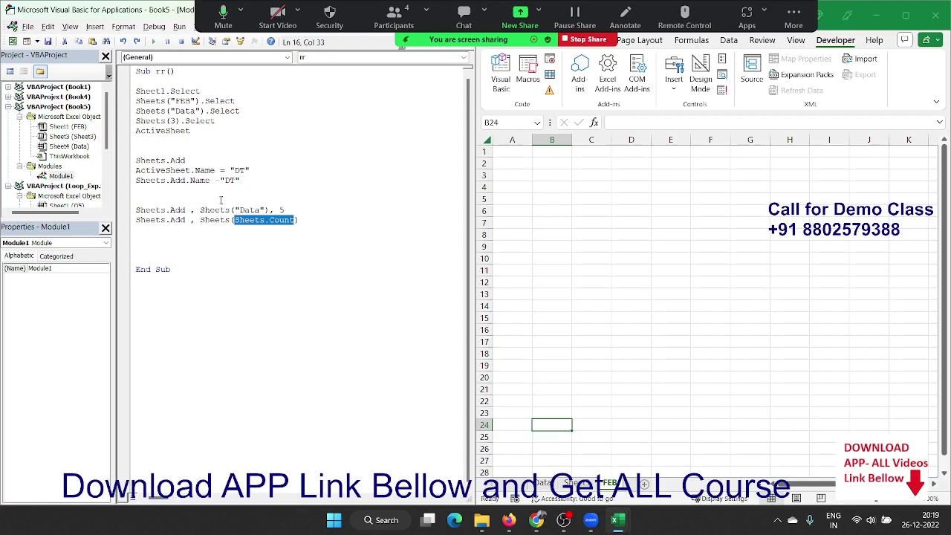
pyautogui.click(170, 236)
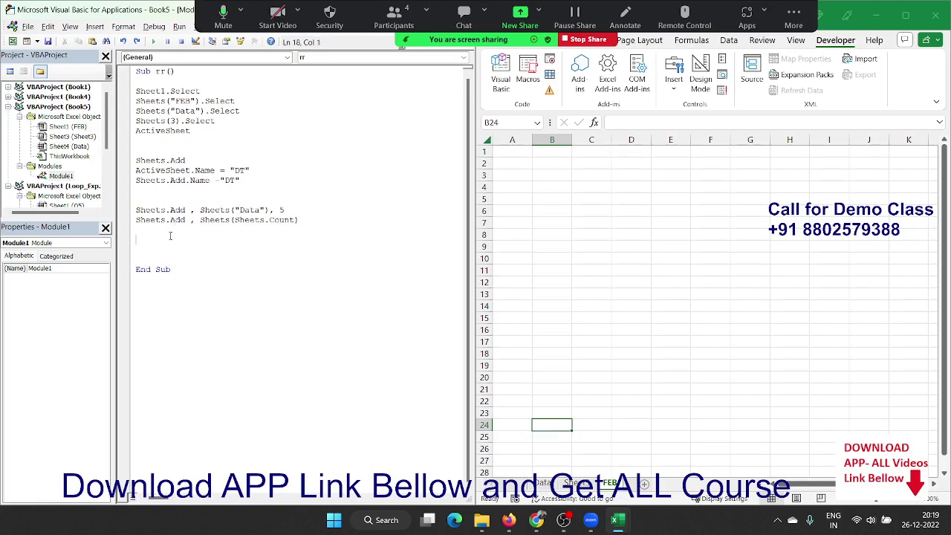
pyautogui.press('Return')
pyautogui.click(136, 249)
# Step: Add a Sheet1.Delete line to the rr macro, completing Delete with IntelliSense
pyautogui.moveTo(135, 211)
pyautogui.mouseDown()
pyautogui.moveTo(290, 212)
pyautogui.moveTo(298, 220)
pyautogui.mouseUp()
pyautogui.click(136, 239)
pyautogui.write('sheet')
pyautogui.write('1.')
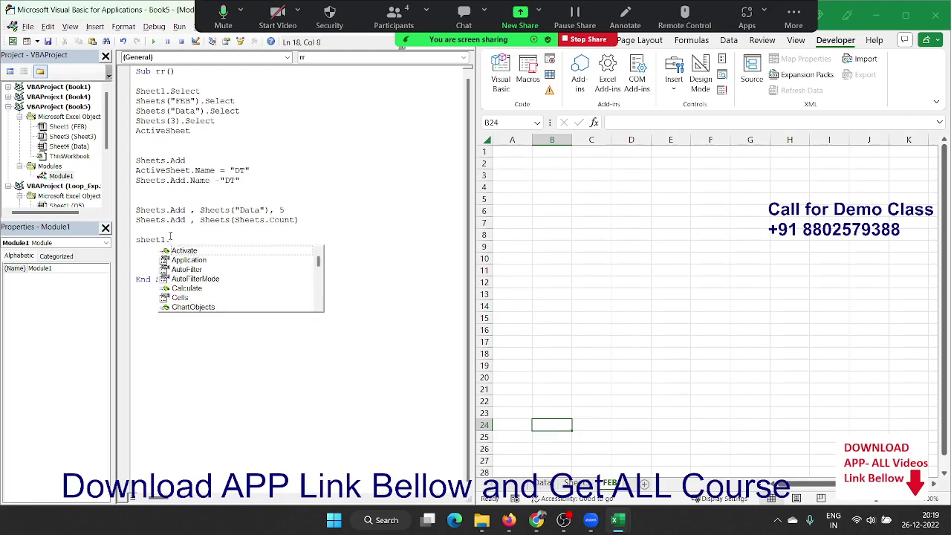
pyautogui.write('de')
pyautogui.press('Tab')
pyautogui.press('Return')
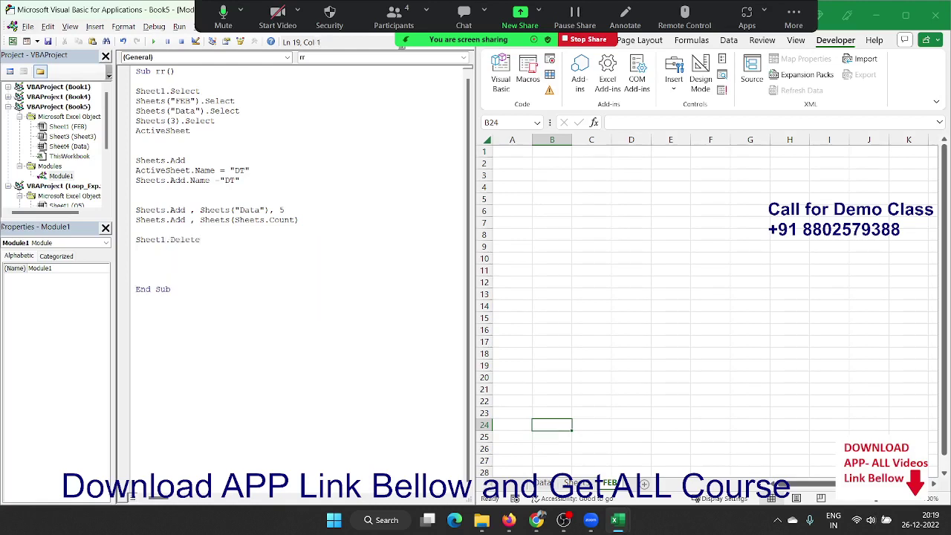
# Step: Try deleting the FEB sheet by hand in Excel, then cancel the delete confirmation
pyautogui.rightClick(617, 483)
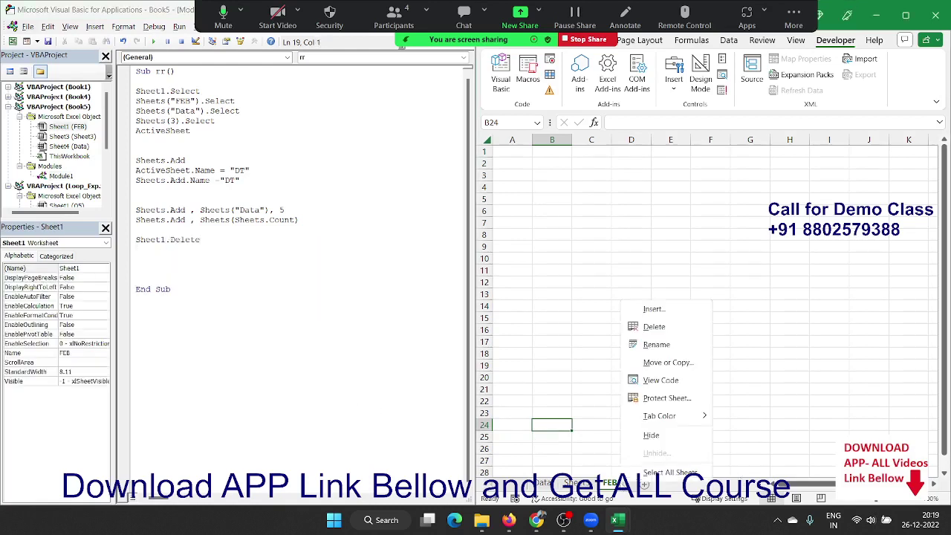
pyautogui.click(673, 329)
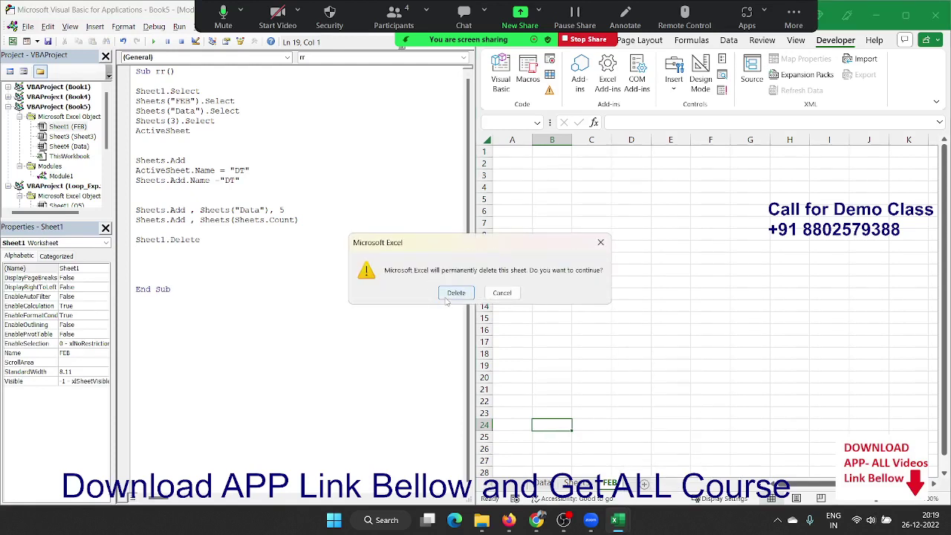
pyautogui.moveTo(432, 245)
pyautogui.mouseDown()
pyautogui.moveTo(440, 349)
pyautogui.moveTo(454, 251)
pyautogui.mouseUp()
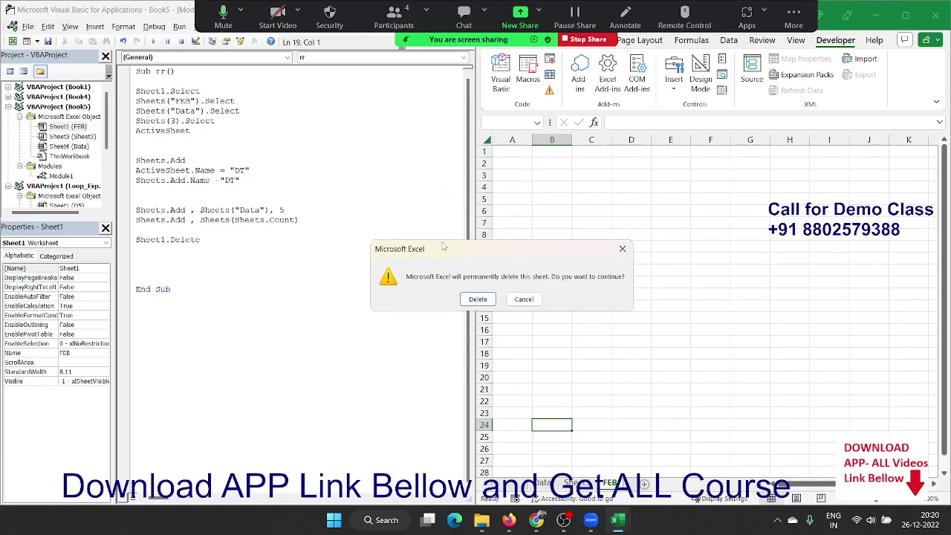
pyautogui.press('Escape')
# Step: Insert Application.DisplayAlerts = False on a new line directly above Sheet1.Delete
pyautogui.click(171, 233)
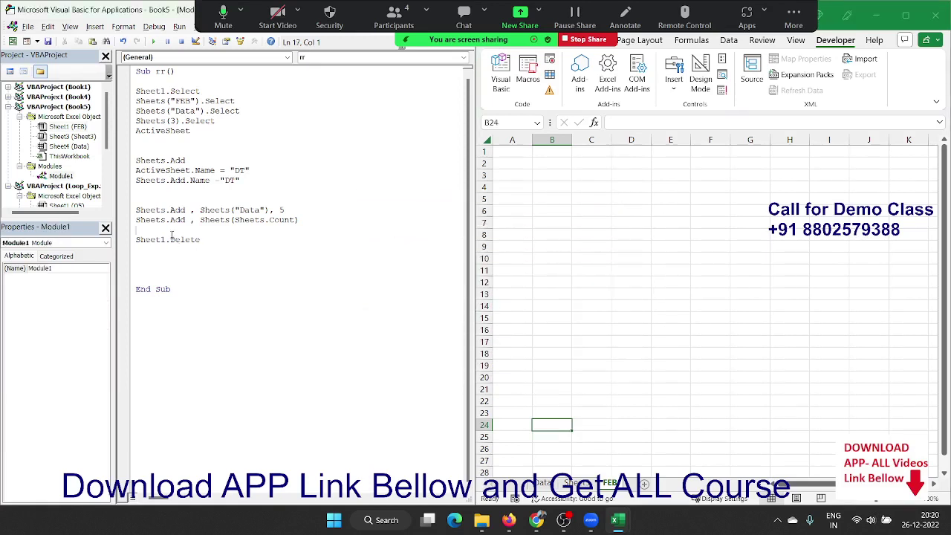
pyautogui.press('Return')
pyautogui.press('Down')
pyautogui.press('Down')
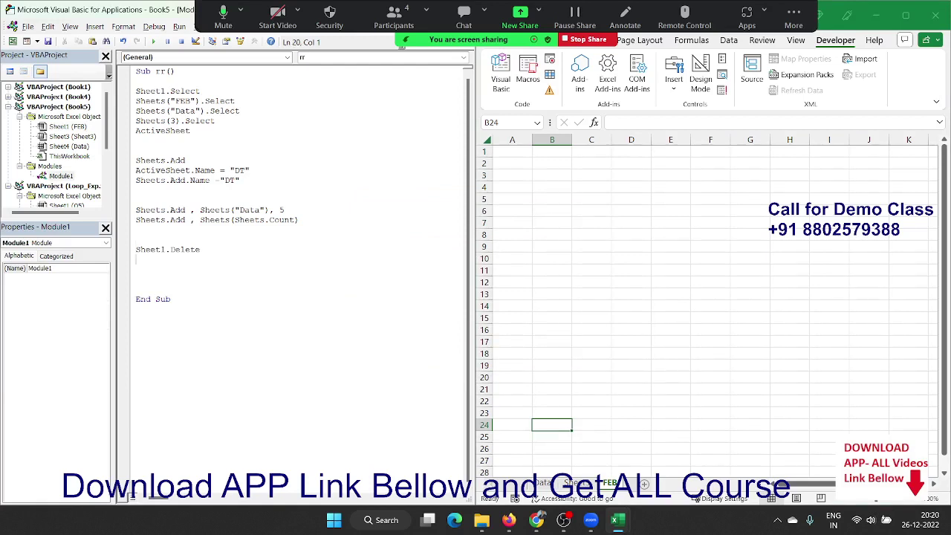
pyautogui.press('Up')
pyautogui.write('applica')
pyautogui.write('tion.')
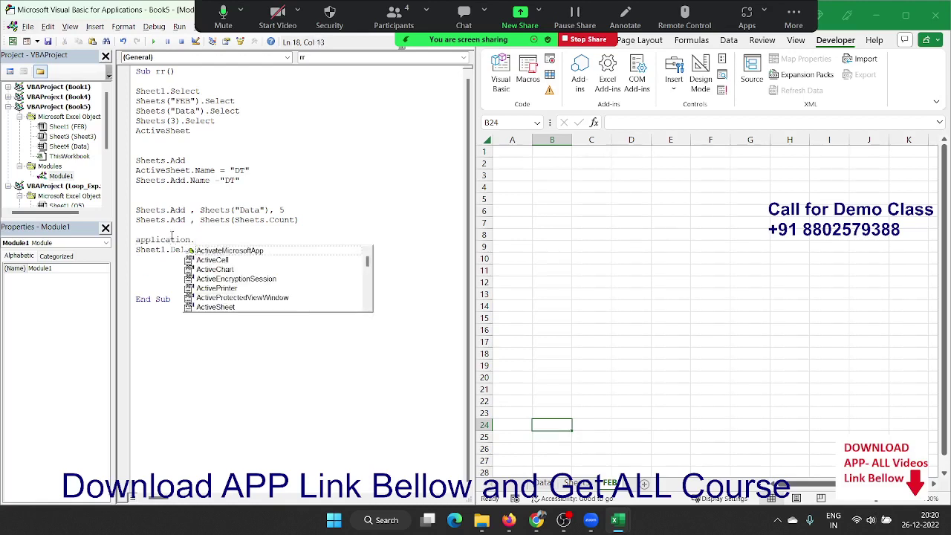
pyautogui.write('dis')
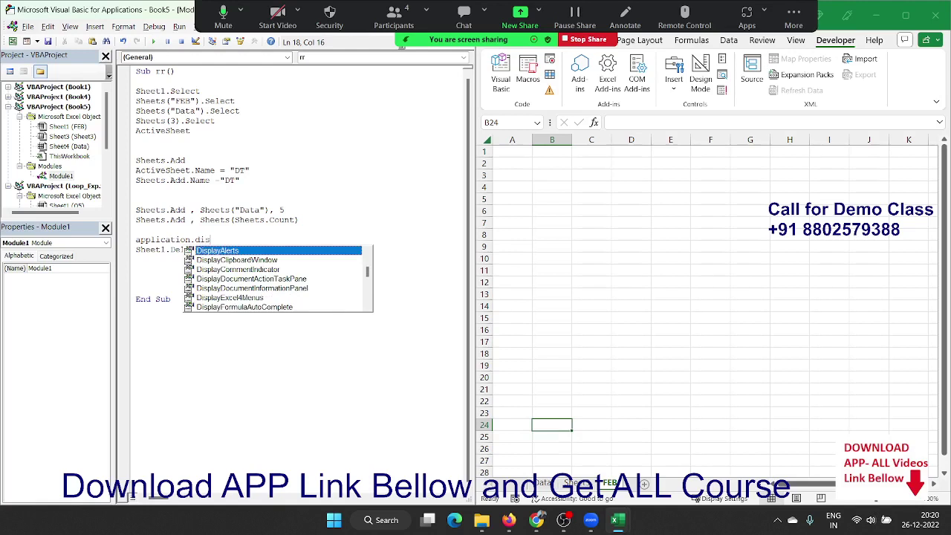
pyautogui.press('Tab')
pyautogui.write('=d')
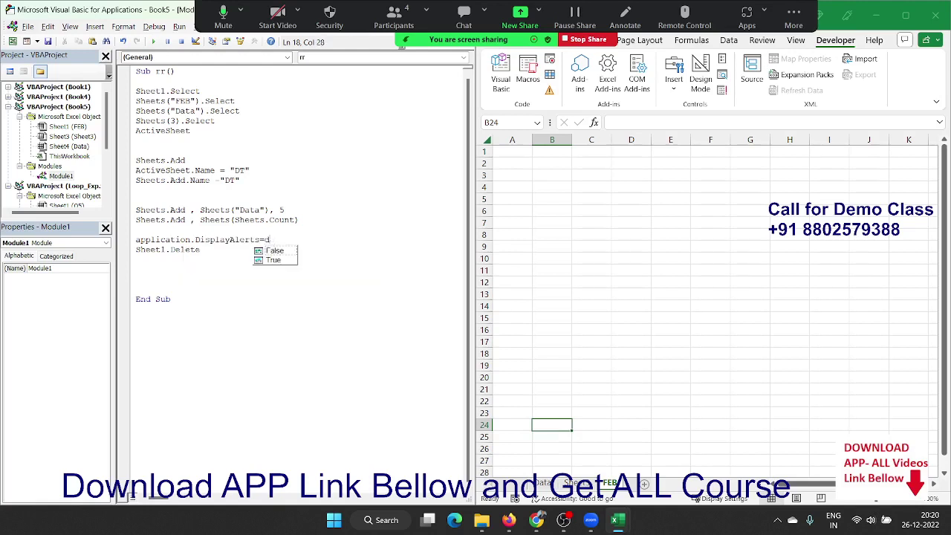
pyautogui.press('BackSpace')
pyautogui.write('f')
pyautogui.press('Tab')
pyautogui.press('Down')
pyautogui.press('Down')
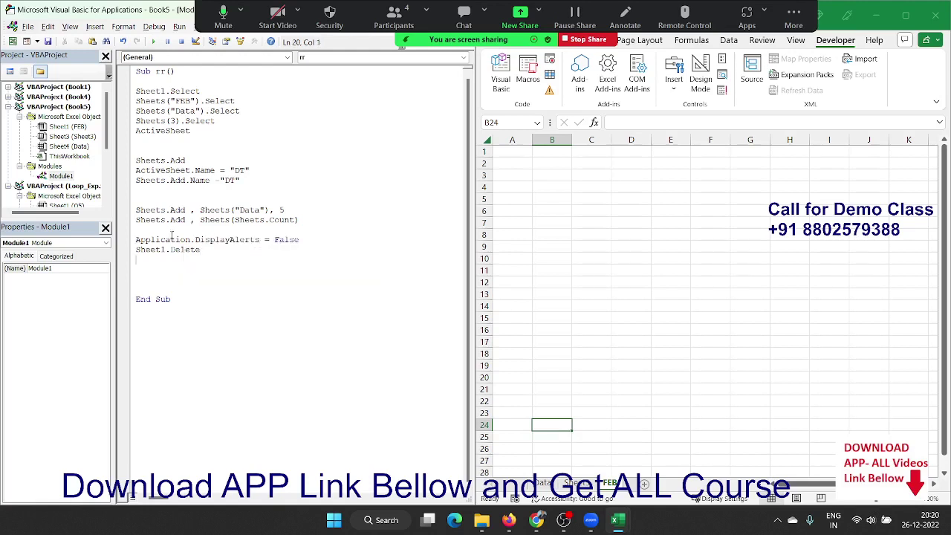
# Step: Add blank lines between Sheet1.Delete and End Sub
pyautogui.press('Return')
pyautogui.press('Return')
pyautogui.click(136, 250)
pyautogui.hotkey('shift', 'Down')
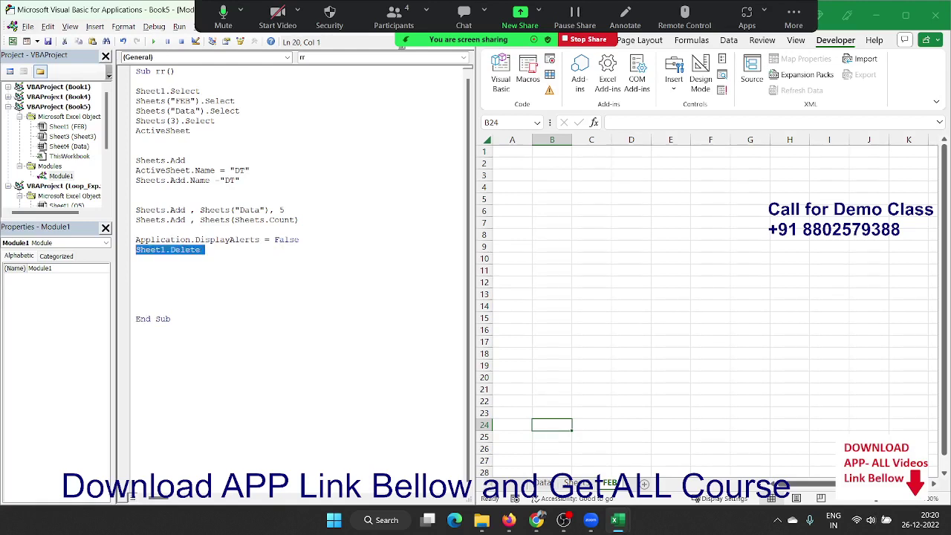
pyautogui.click(136, 269)
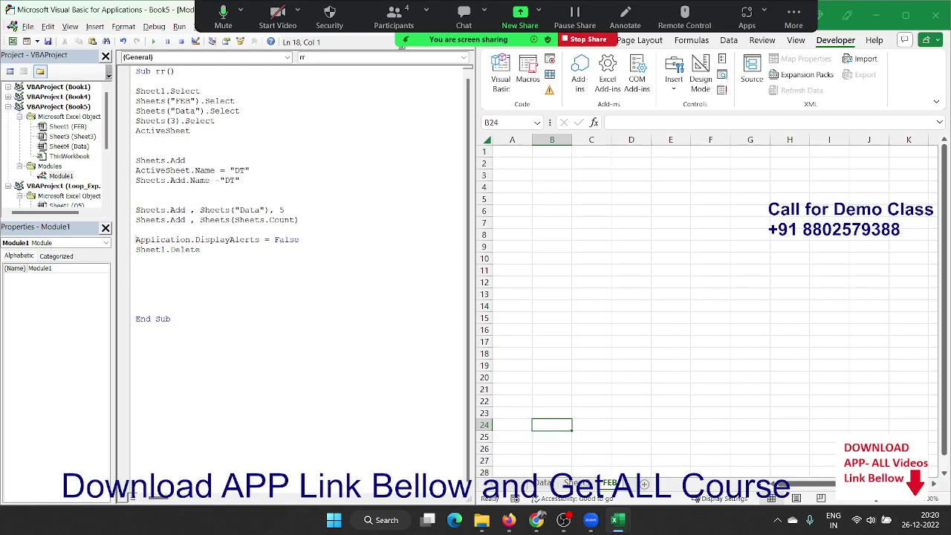
pyautogui.press('Return')
# Step: Inspect the Move or Copy options for the Data sheet in Excel, closing them unchanged
pyautogui.click(566, 484)
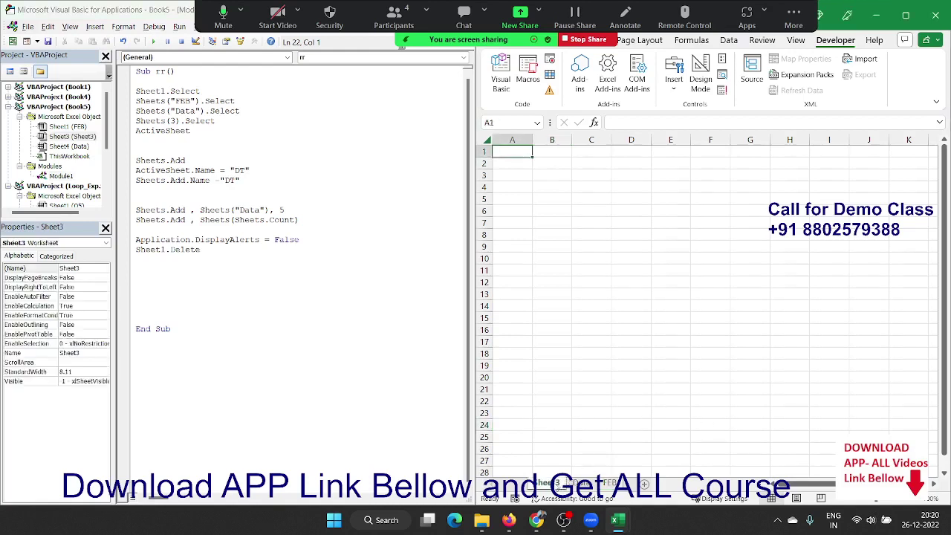
pyautogui.rightClick(583, 483)
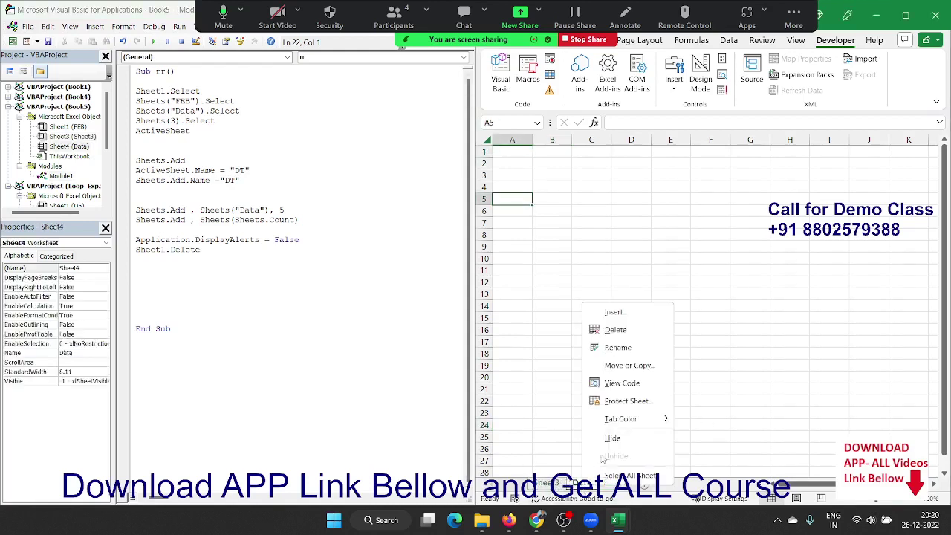
pyautogui.click(624, 365)
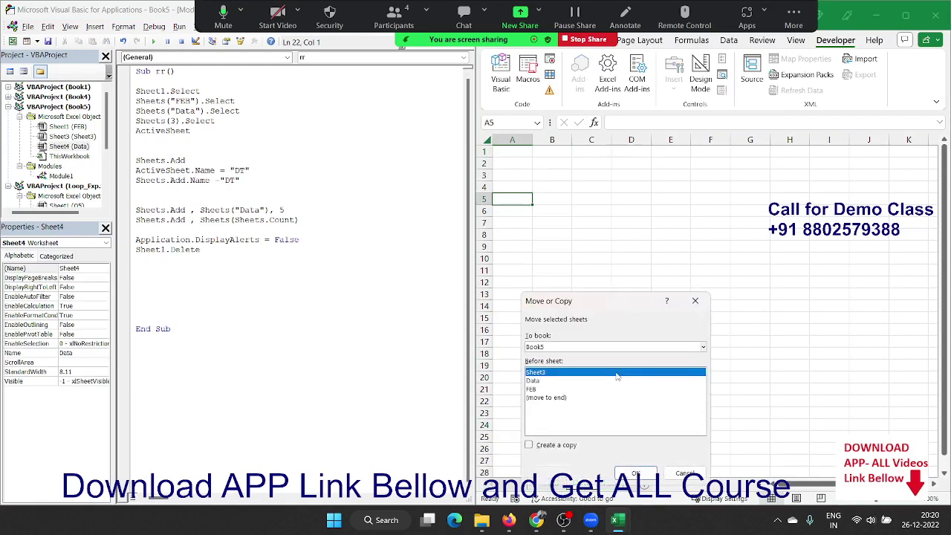
pyautogui.press('Escape')
# Step: Write Sheet4.Move, Sheets("Data").Move and ActiveSheet.Move as three consecutive lines
pyautogui.click(153, 280)
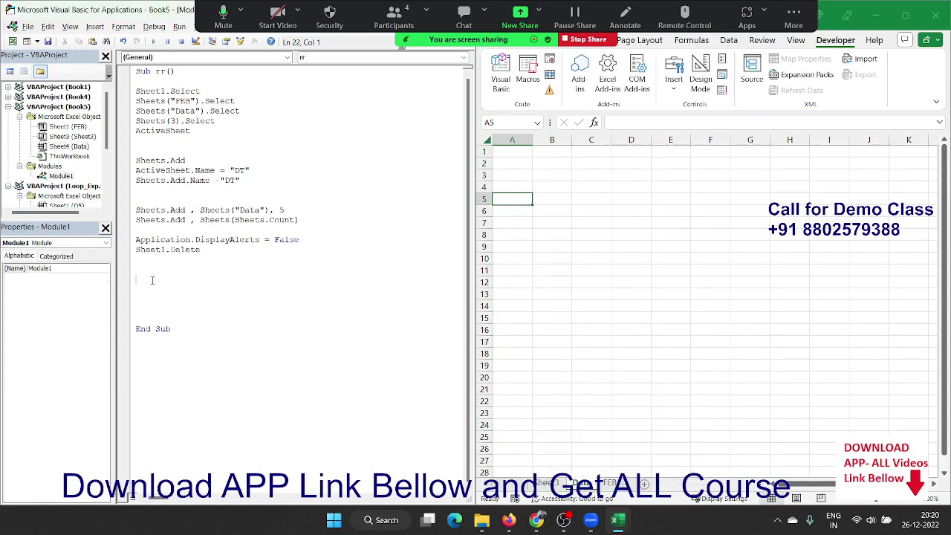
pyautogui.write('sheet')
pyautogui.write('4.mo')
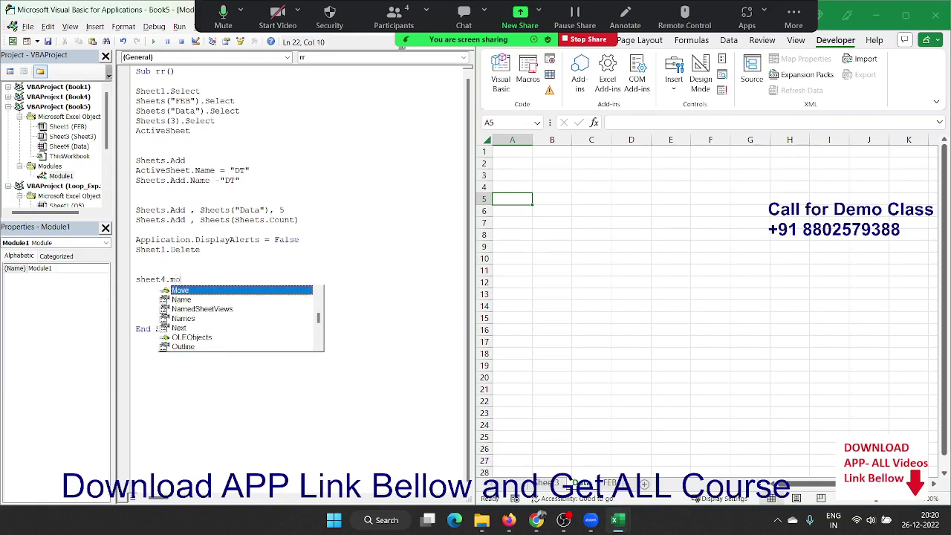
pyautogui.write('v')
pyautogui.press('Tab')
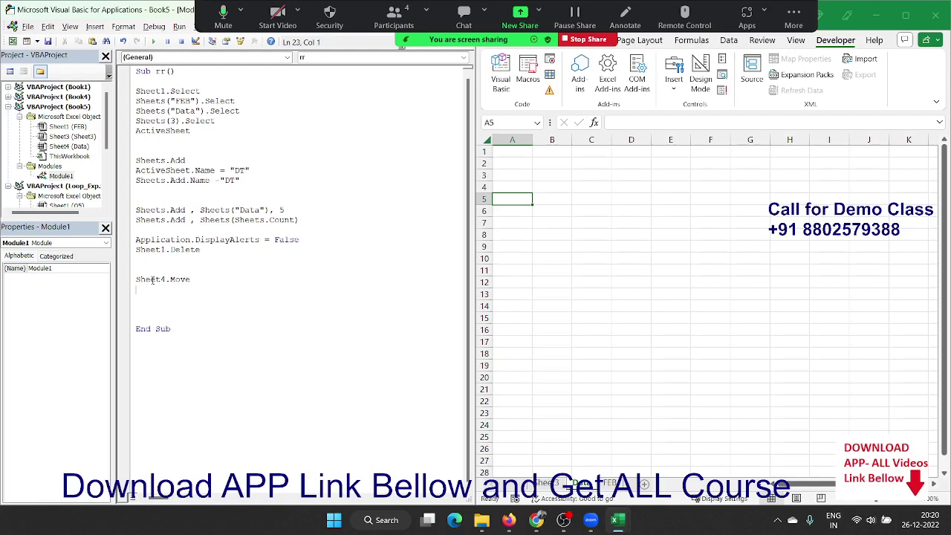
pyautogui.press('Return')
pyautogui.click(135, 290)
pyautogui.write('sheets')
pyautogui.write('(')
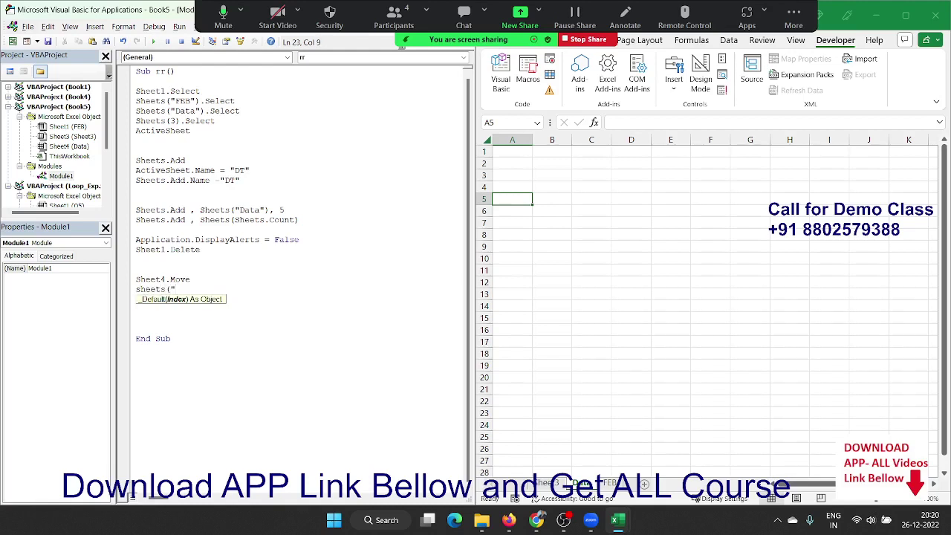
pyautogui.write('Data"')
pyautogui.write(').move')
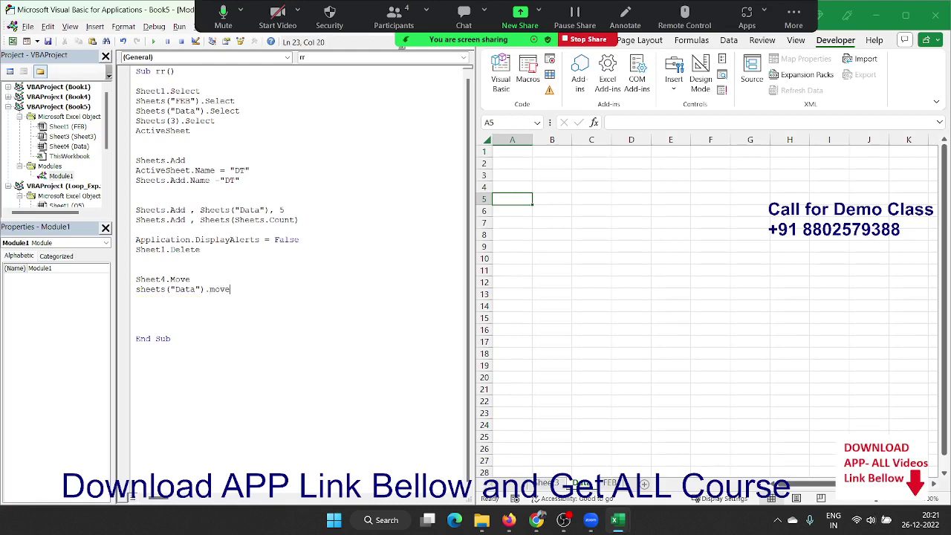
pyautogui.press('Return')
pyautogui.write('acti')
pyautogui.write('vesheetr')
pyautogui.press('BackSpace')
pyautogui.write('move')
pyautogui.press('Return')
# Step: Append the destination argument , Sheets("Feb") to the Sheet4.Move line
pyautogui.click(191, 279)
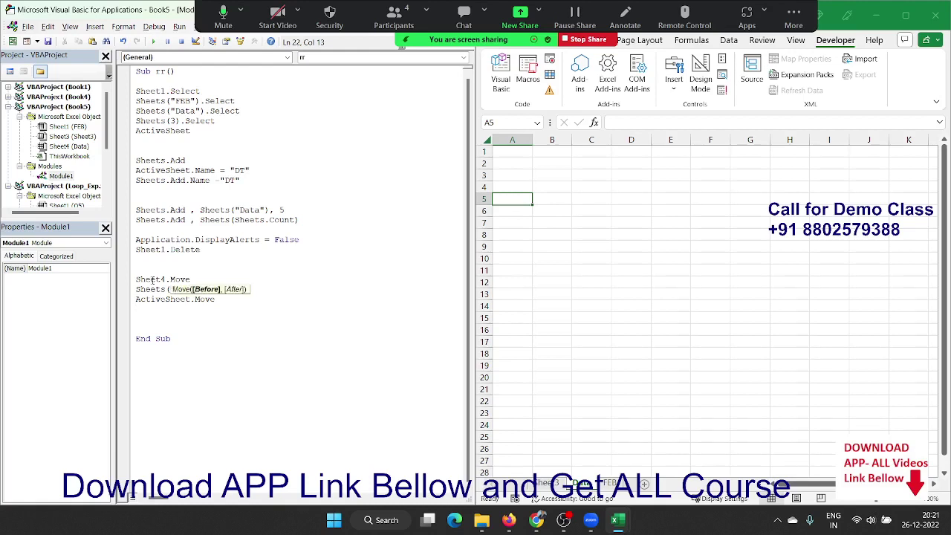
pyautogui.write(',')
pyautogui.write('sh')
pyautogui.write('eets')
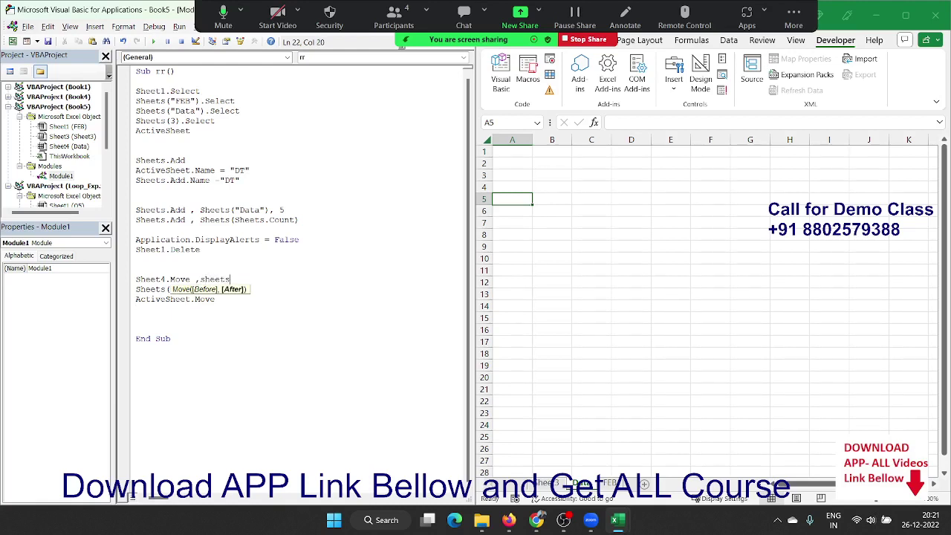
pyautogui.write('("Fe')
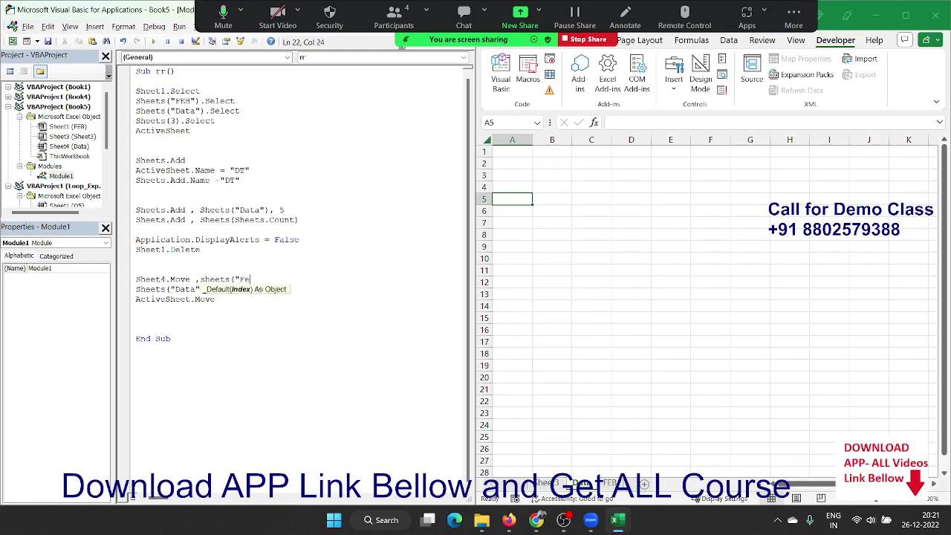
pyautogui.write('b")')
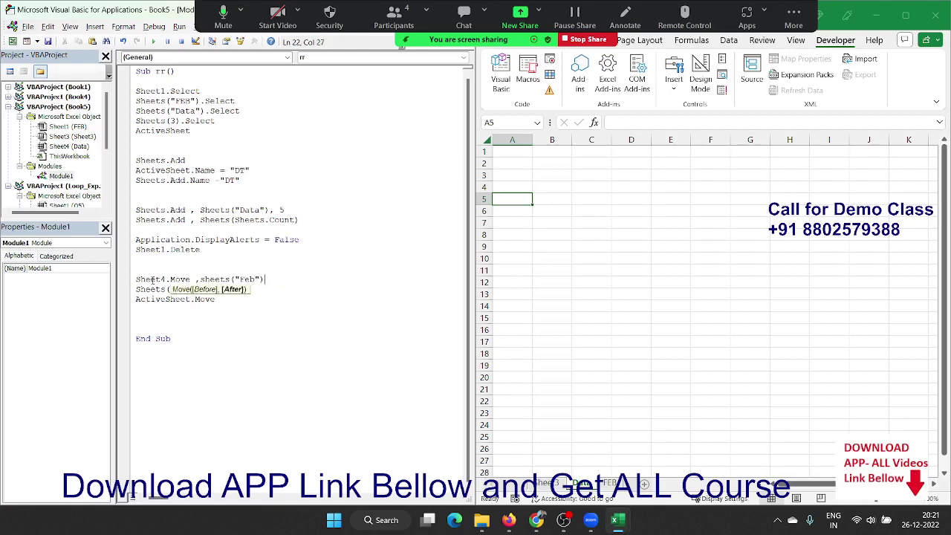
pyautogui.press('Down')
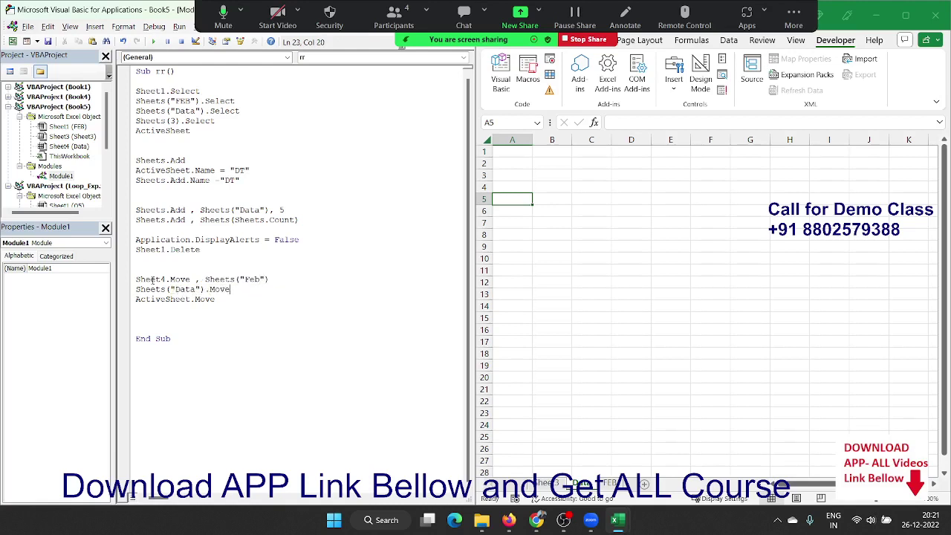
pyautogui.press('Up')
pyautogui.press('Right')
pyautogui.press('Right')
pyautogui.press('Right')
pyautogui.press('Left')
pyautogui.press('Left')
pyautogui.press('Left')
# Step: Prefix the Feb reference with Workbooks("book2.xlsx"). so it targets book2.xlsx
pyautogui.write('wo')
pyautogui.write('rk')
pyautogui.write('books(')
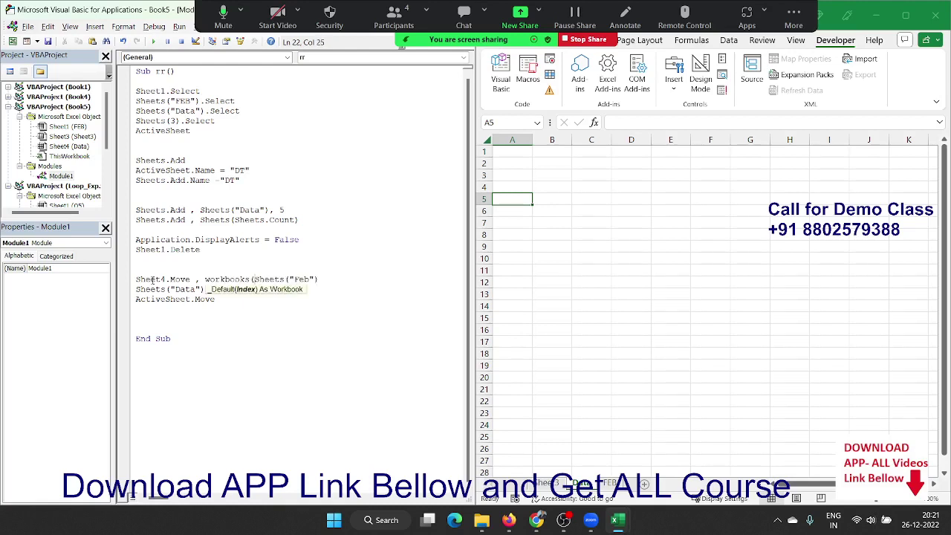
pyautogui.write('"book2')
pyautogui.write('.c')
pyautogui.press('BackSpace')
pyautogui.write('xls')
pyautogui.write('x")')
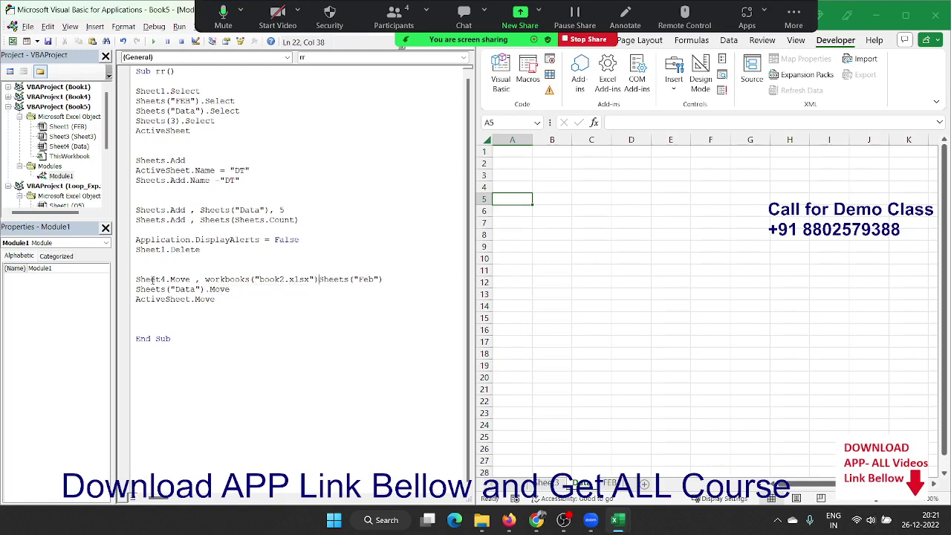
pyautogui.write('.')
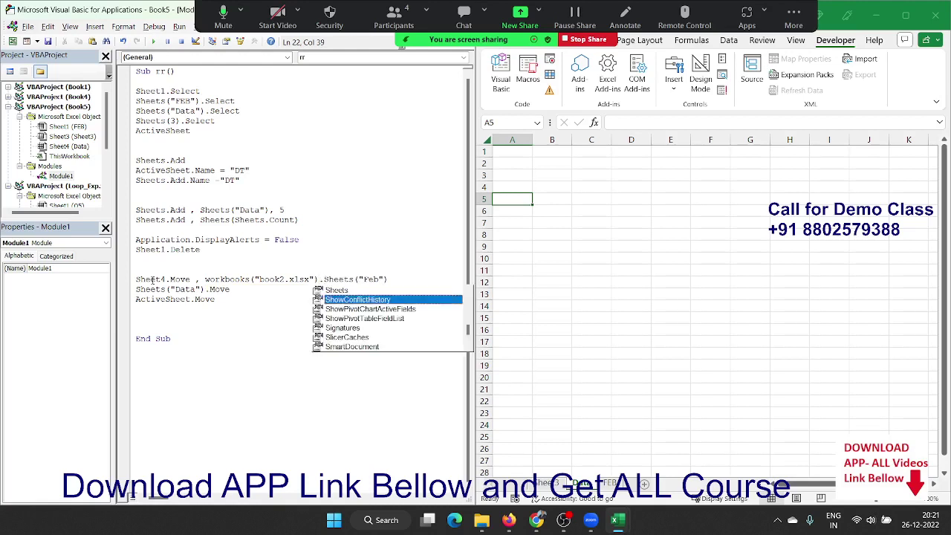
pyautogui.press('Up')
pyautogui.press('Escape')
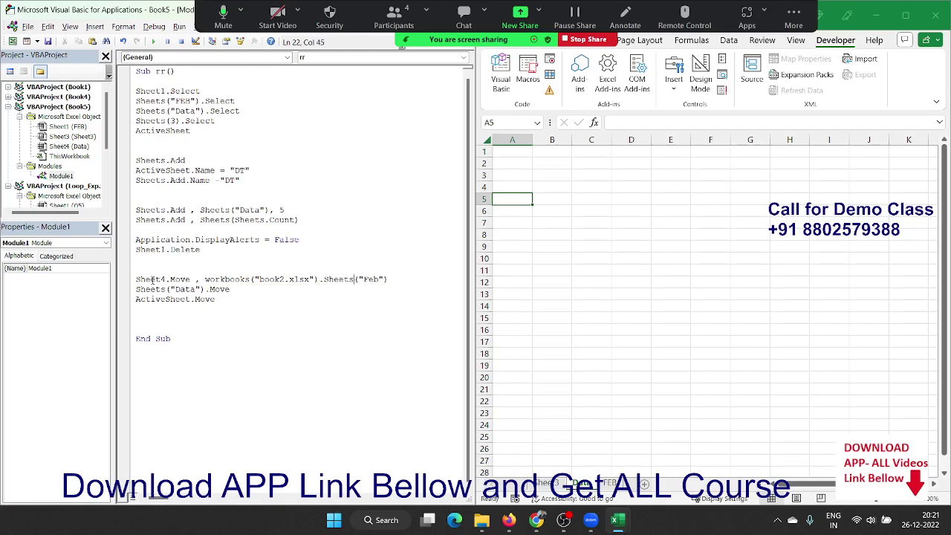
pyautogui.press('Down')
# Step: Paste a duplicate of the three Move lines below the move block
pyautogui.moveTo(131, 309); pyautogui.dragTo(132, 280)
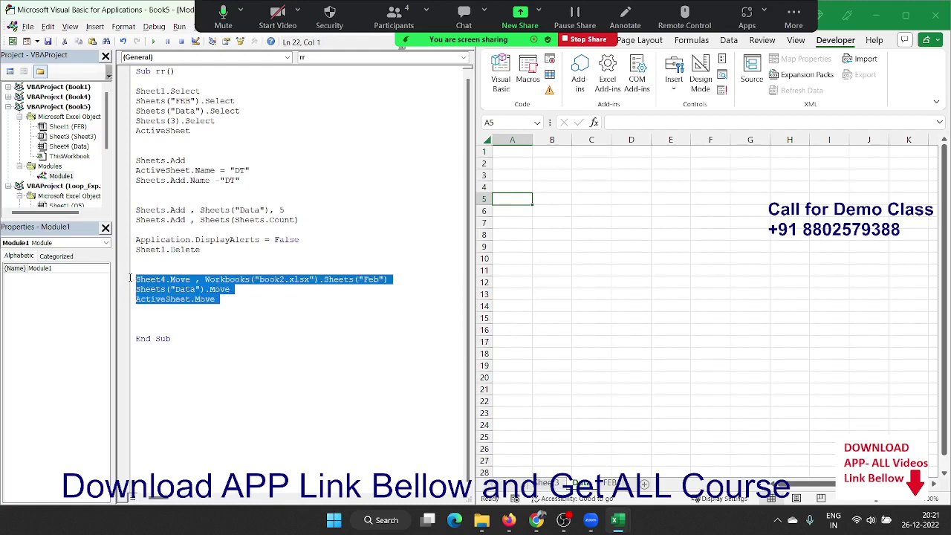
pyautogui.click(138, 318)
pyautogui.press('Return')
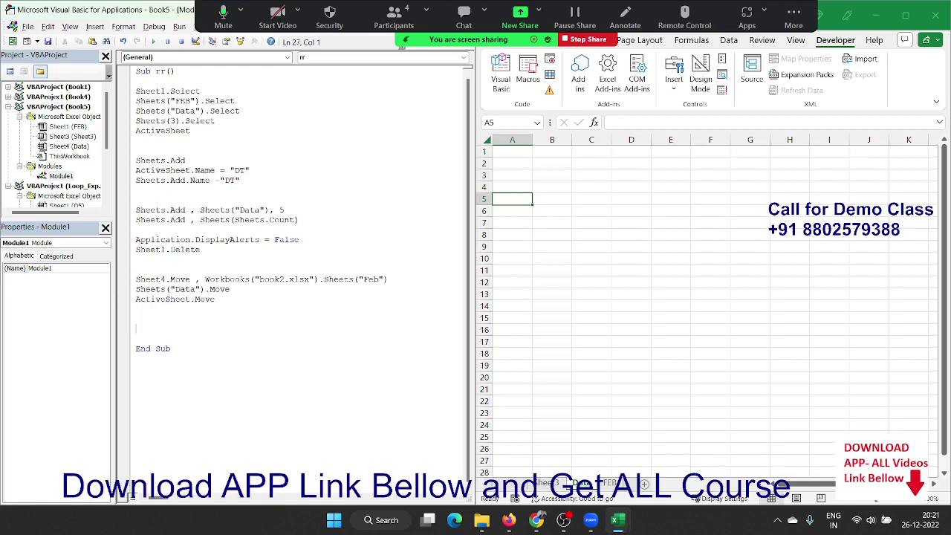
pyautogui.write('Sheet4.Move , Workbooks("book2.xlsx").Sheets("Feb") Sheets("Data").Move ActiveSheet.Move')
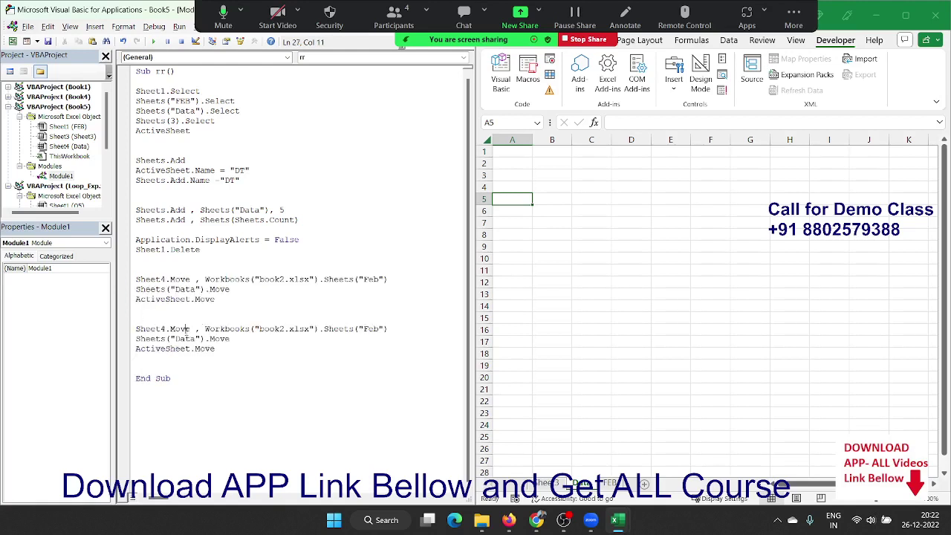
# Step: Change Move to Copy in the three pasted lines and add blank lines before End Sub
pyautogui.doubleClick(186, 329)
pyautogui.write('copy')
pyautogui.doubleClick(212, 339)
pyautogui.write('Co')
pyautogui.write('py')
pyautogui.click(216, 348)
pyautogui.press('BackSpace')
pyautogui.press('BackSpace')
pyautogui.press('BackSpace')
pyautogui.press('BackSpace')
pyautogui.write('Copy')
pyautogui.press('Return')
pyautogui.press('Return')
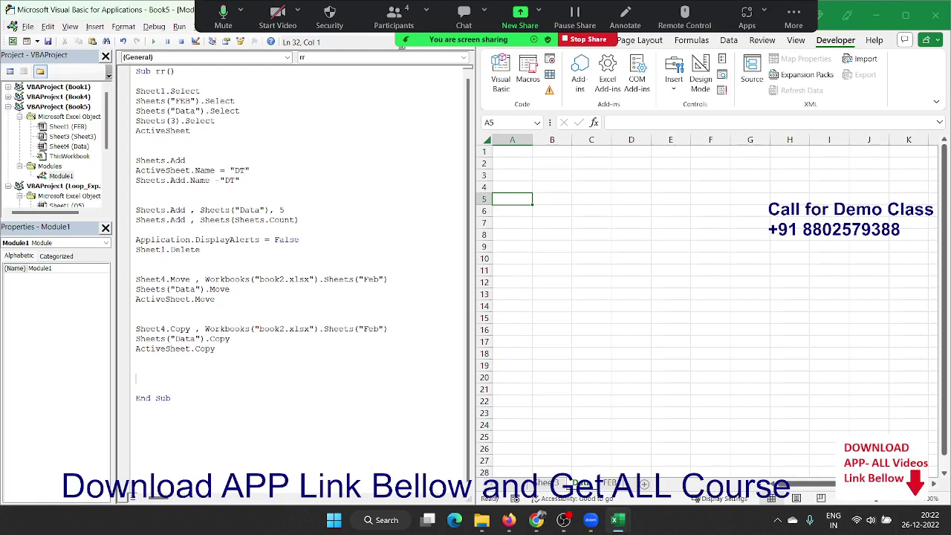
# Step: Cut Workbooks("book2.xlsx"). from the Sheet4.Move line, keeping the Sheets("Feb") argument
pyautogui.click(375, 278)
pyautogui.moveTo(325, 280); pyautogui.dragTo(200, 279)
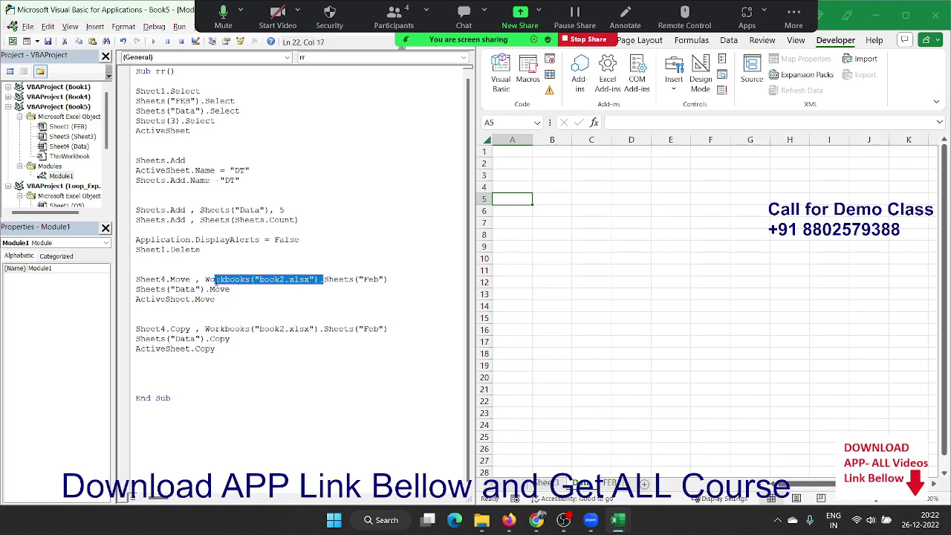
pyautogui.press('Delete')
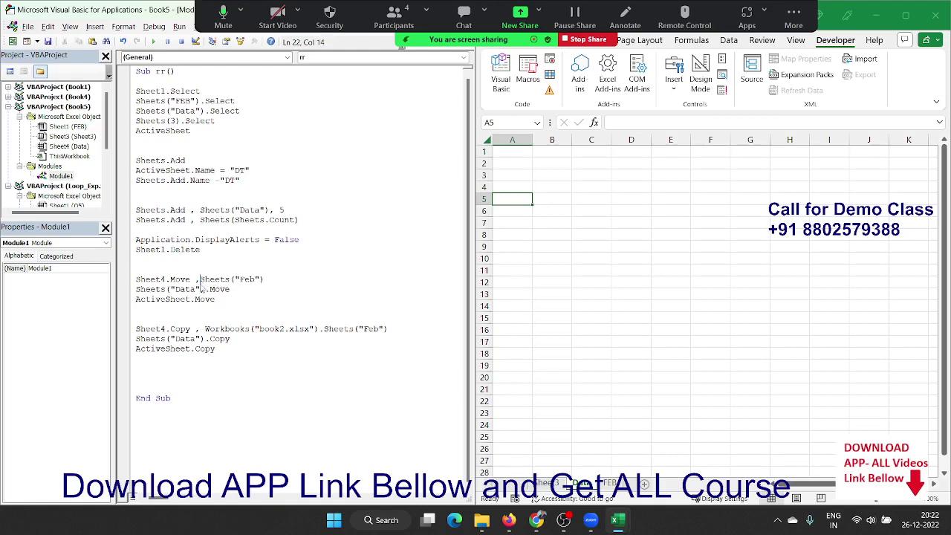
pyautogui.click(230, 318)
pyautogui.click(191, 280)
pyautogui.doubleClick(179, 279)
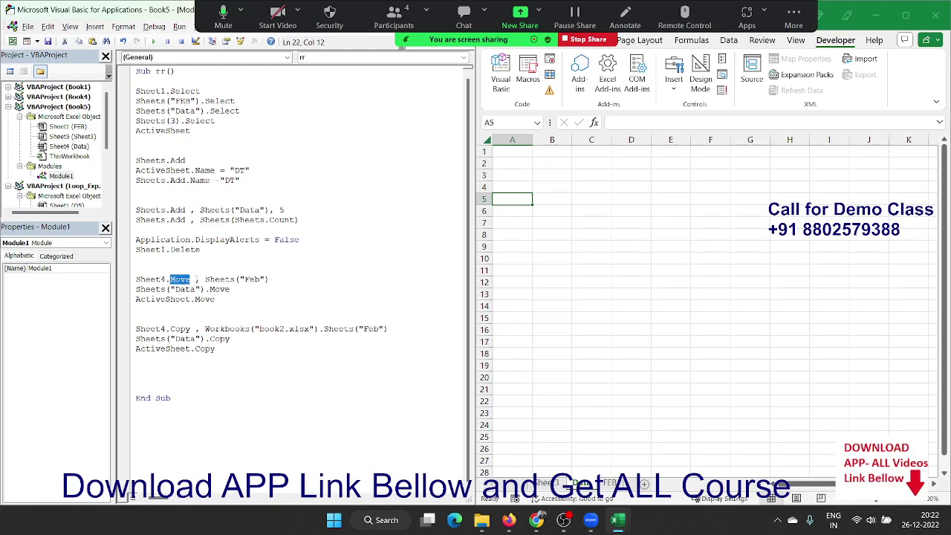
pyautogui.moveTo(196, 280); pyautogui.dragTo(300, 278)
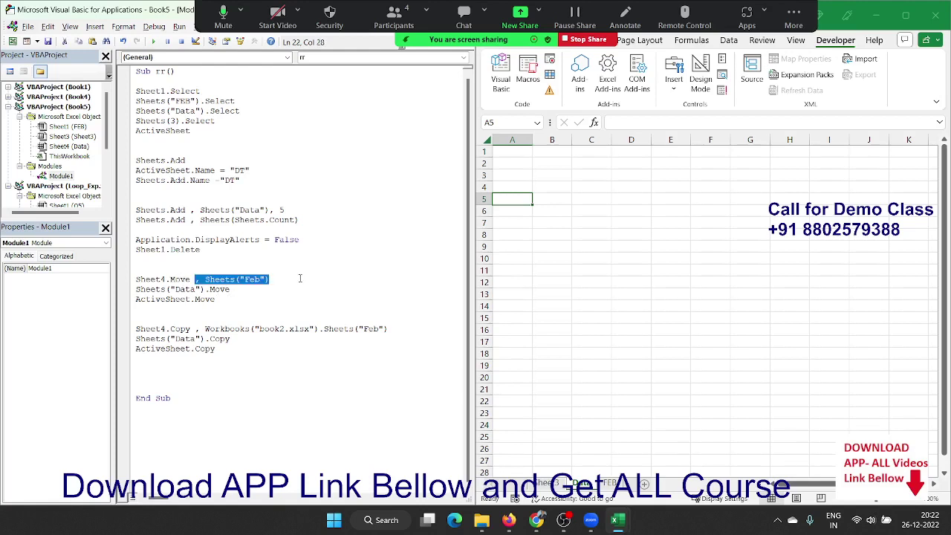
pyautogui.press('Delete')
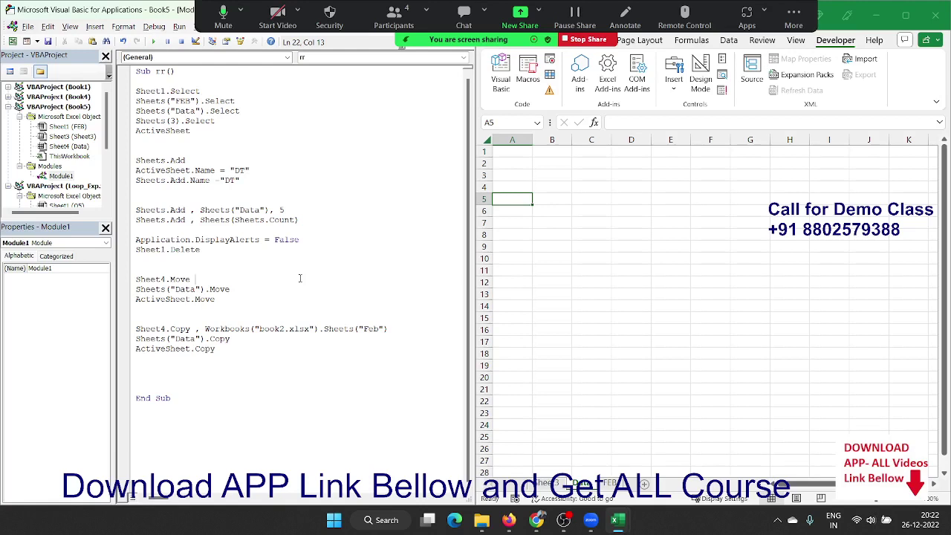
pyautogui.hotkey('ctrl', 'z')
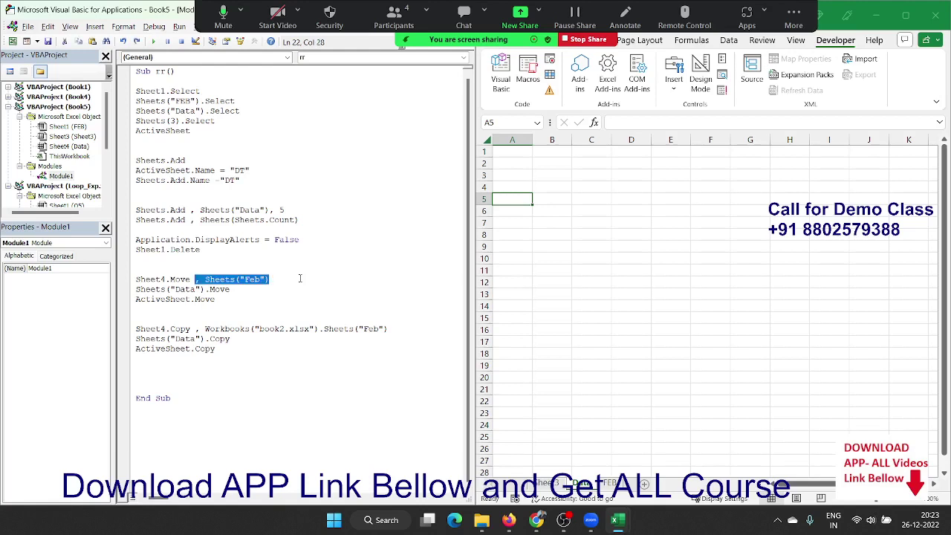
pyautogui.click(225, 280)
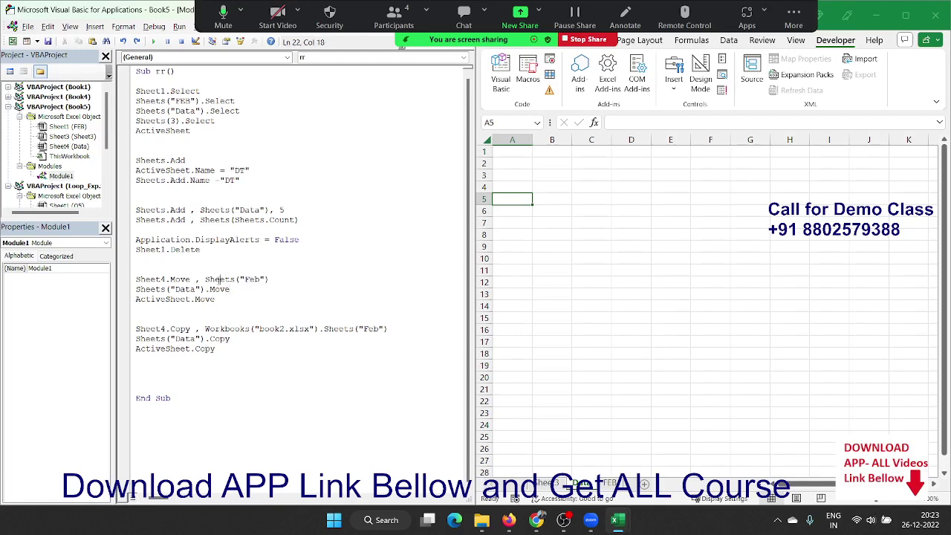
pyautogui.hotkey('shift', 'Right')
pyautogui.hotkey('shift', 'Right')
pyautogui.hotkey('shift', 'Right')
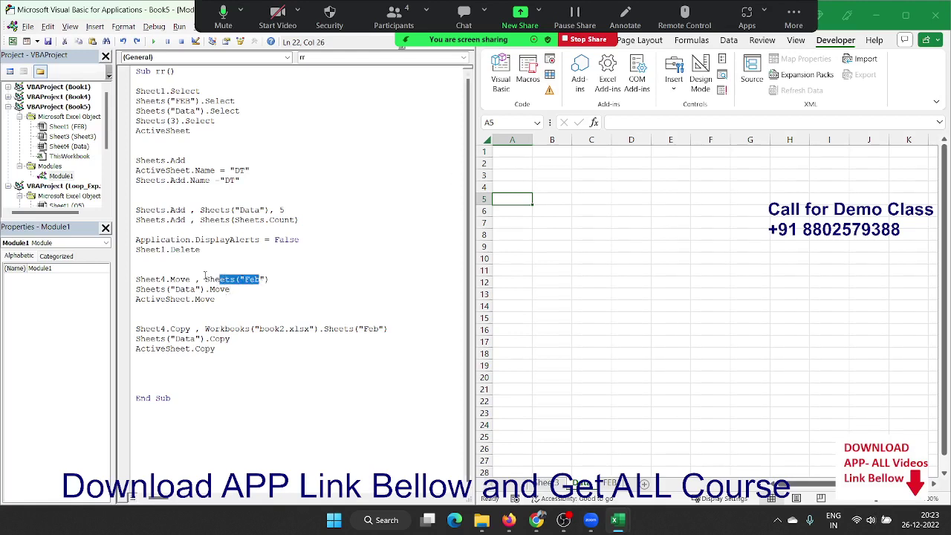
# Step: Move the Data tab after FEB in Excel, then paste the book2.xlsx reference back
pyautogui.click(638, 378)
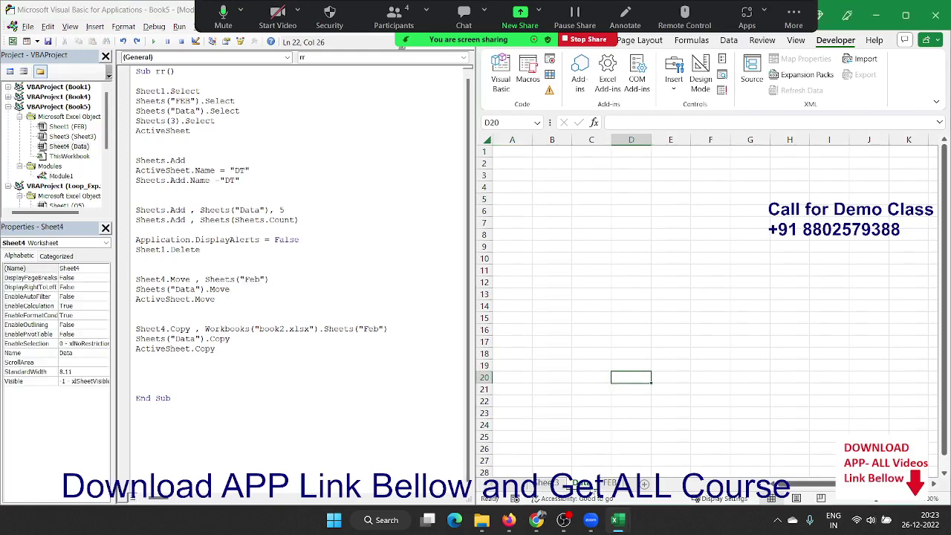
pyautogui.moveTo(591, 485); pyautogui.dragTo(628, 471)
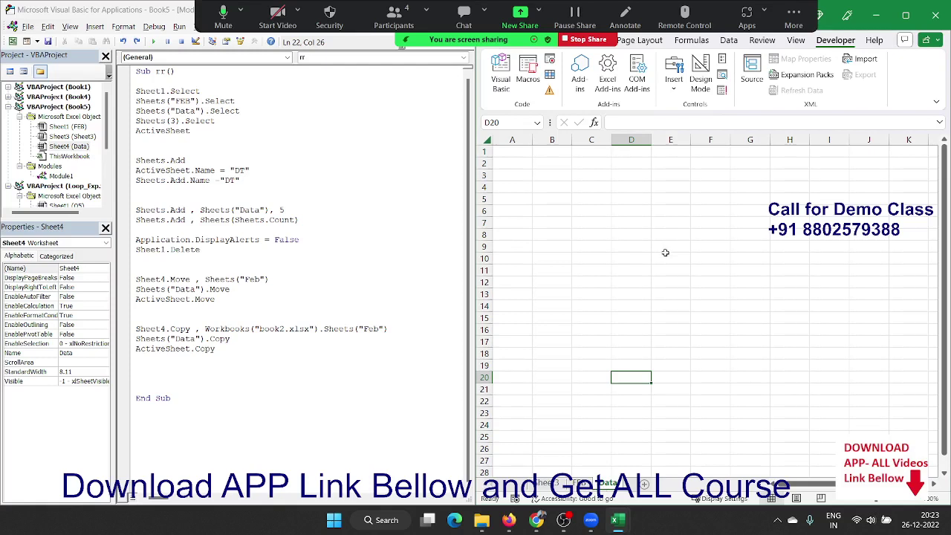
pyautogui.click(206, 280)
pyautogui.write('Workbooks("book2.xlsx").')
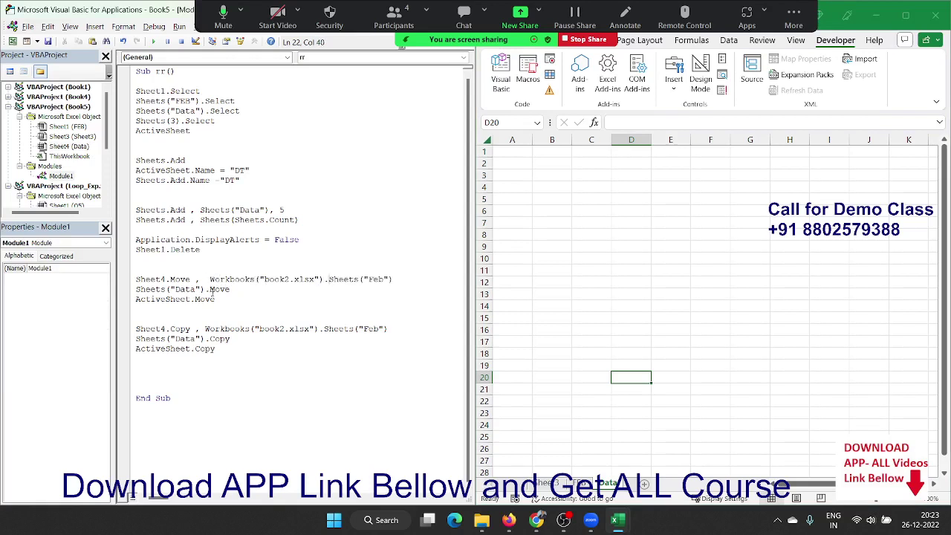
pyautogui.click(239, 332)
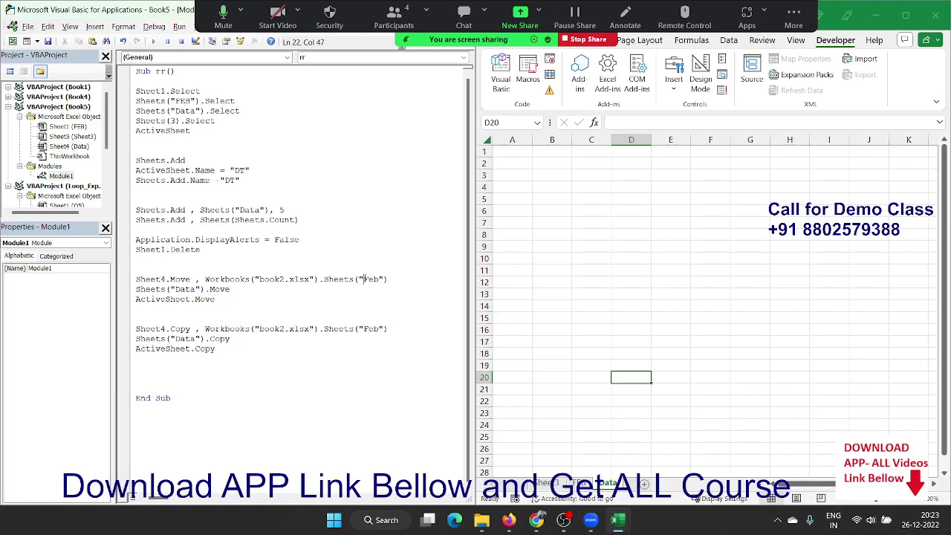
# Step: Try renaming the Feb sheet reference to NAME, then undo the change
pyautogui.doubleClick(370, 280)
pyautogui.write('NAME')
pyautogui.hotkey('ctrl', 'z')
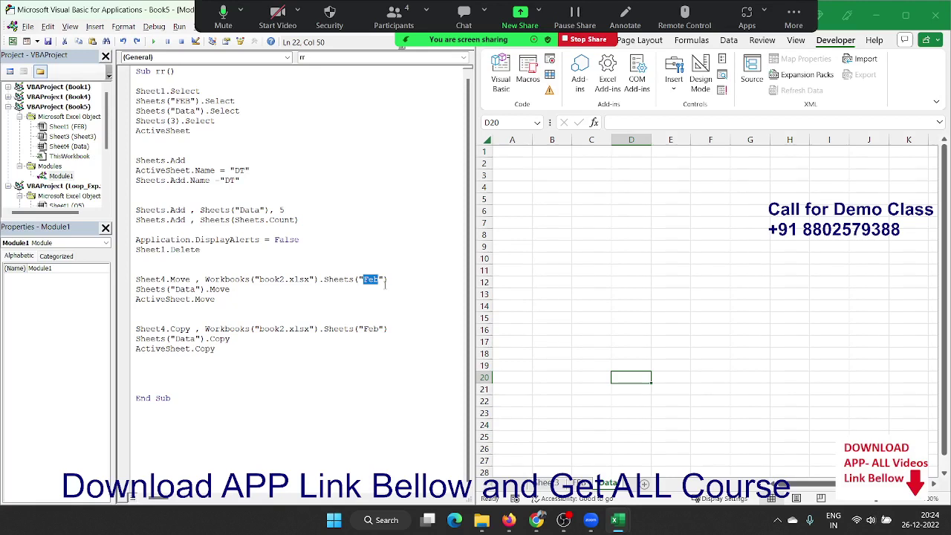
# Step: Move the Data sheet to the first position and create a Data (2) copy
pyautogui.click(350, 308)
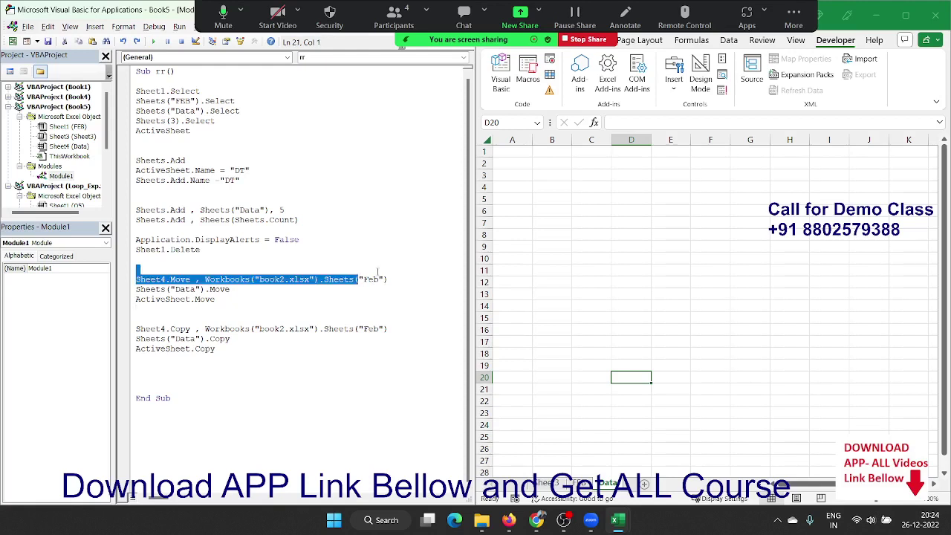
pyautogui.moveTo(358, 280); pyautogui.dragTo(381, 281)
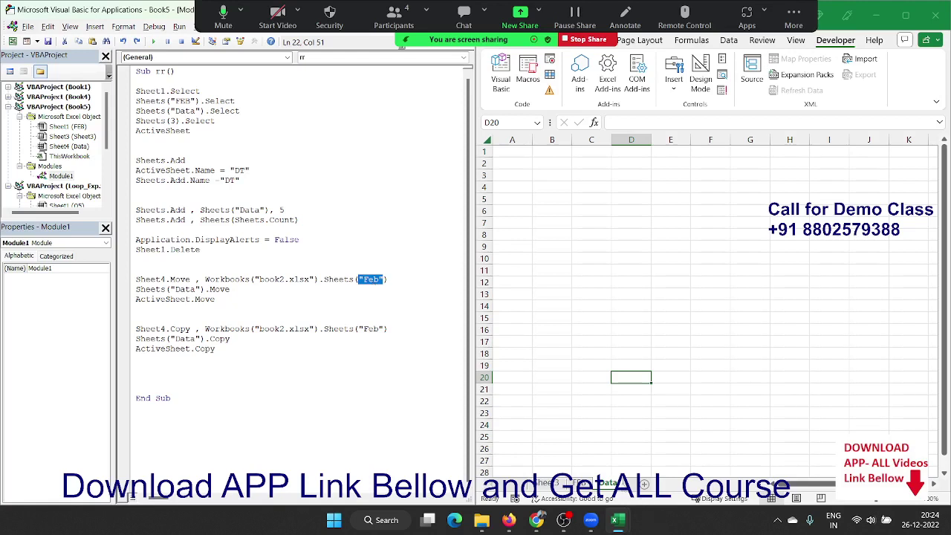
pyautogui.moveTo(623, 484); pyautogui.dragTo(545, 460)
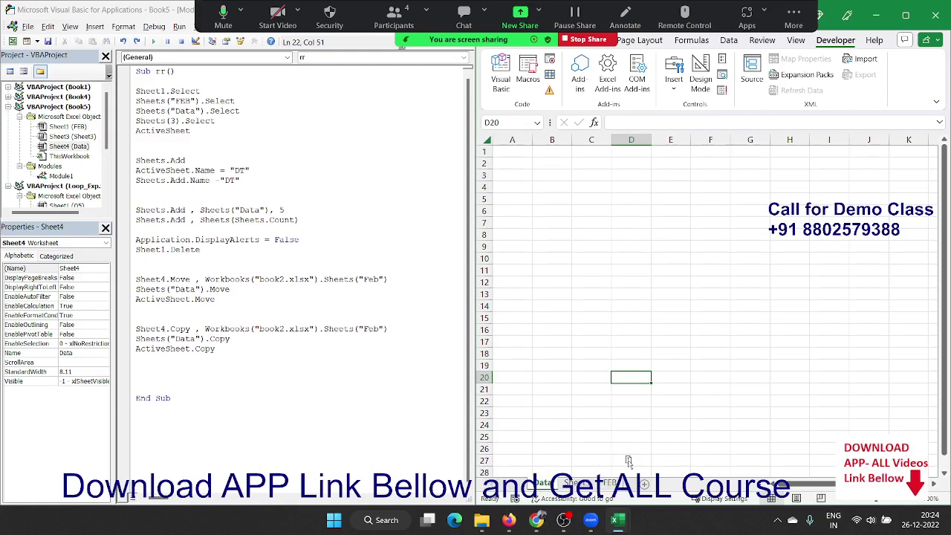
pyautogui.press('F5')
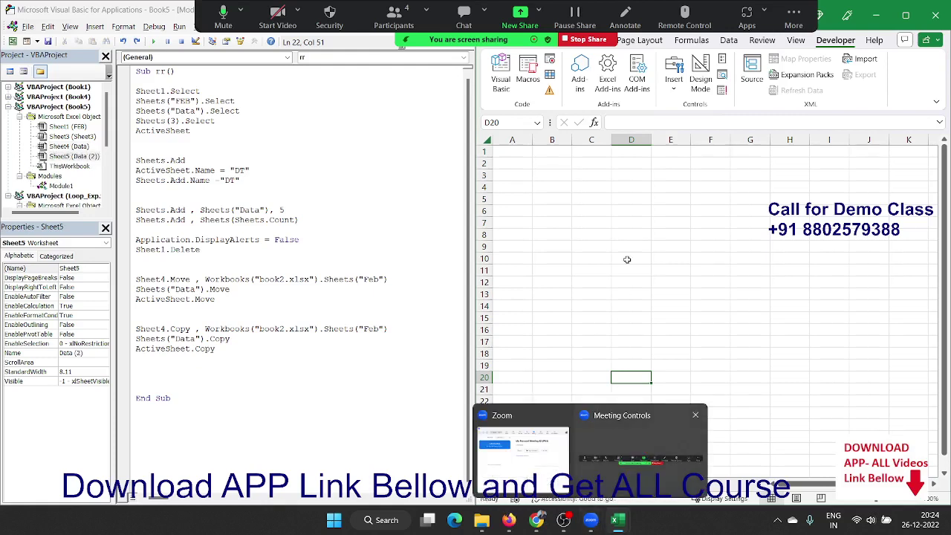
pyautogui.click(628, 259)
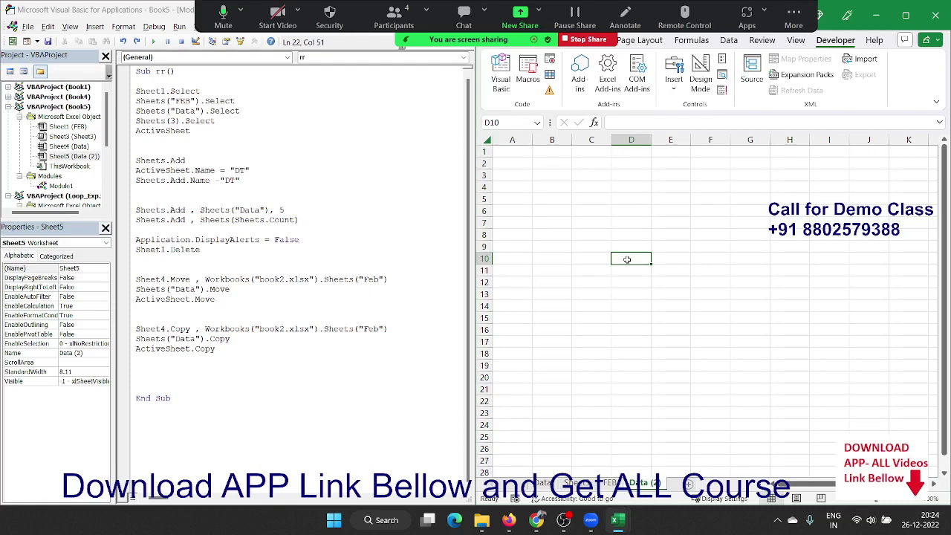
# Step: Highlight the Move and Copy lines, then add two blank lines above End Sub
pyautogui.moveTo(220, 299); pyautogui.dragTo(135, 279)
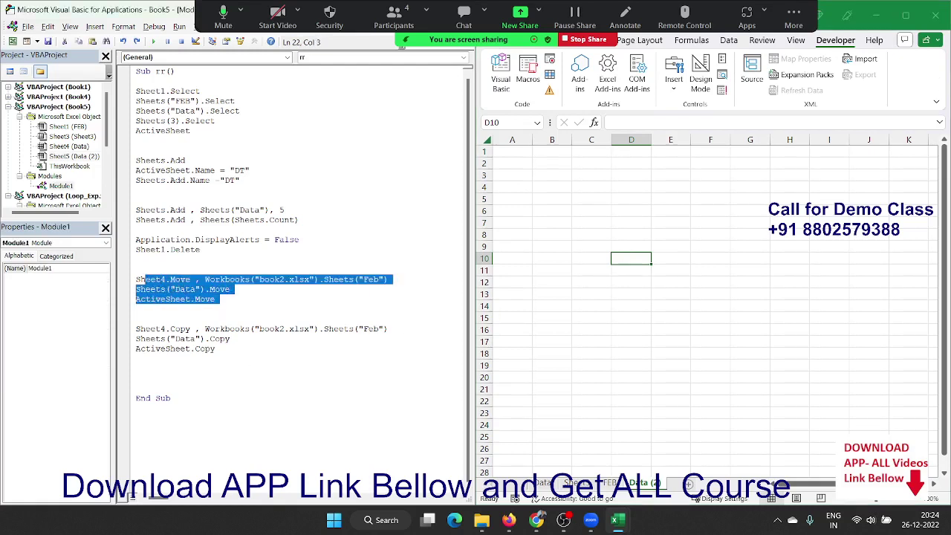
pyautogui.moveTo(210, 362); pyautogui.dragTo(136, 320)
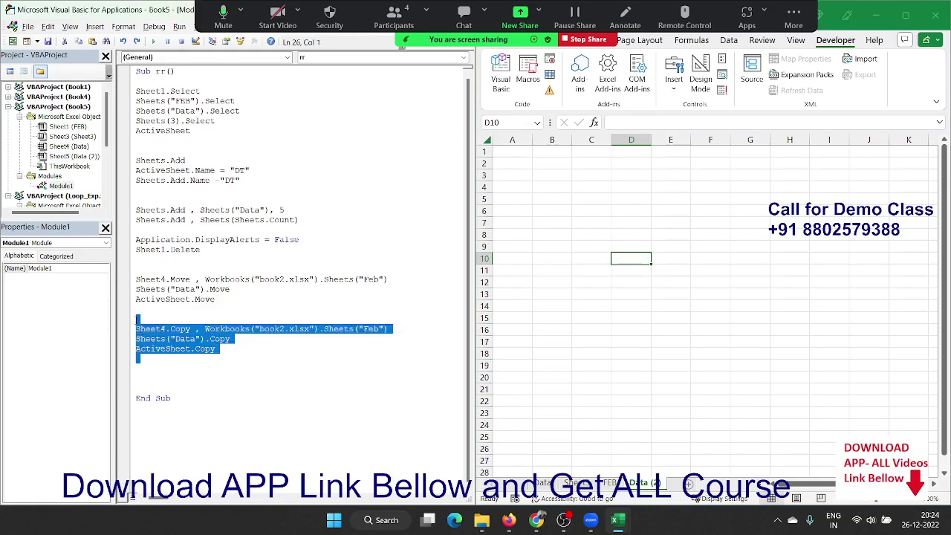
pyautogui.click(145, 366)
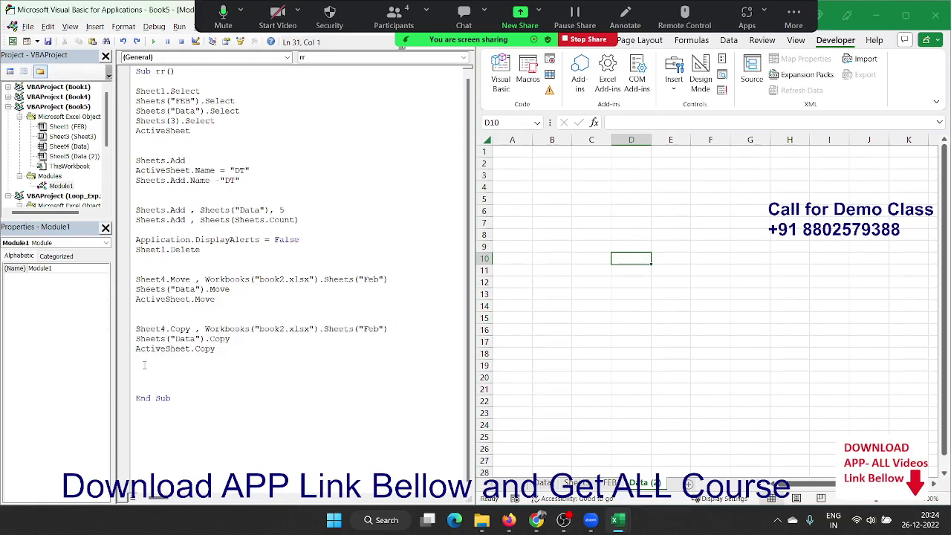
pyautogui.press('Return')
pyautogui.press('Return')
# Step: Add the line Sheet1.Visible = xlSheetHidden to macro rr
pyautogui.write('sheet')
pyautogui.write('1.v')
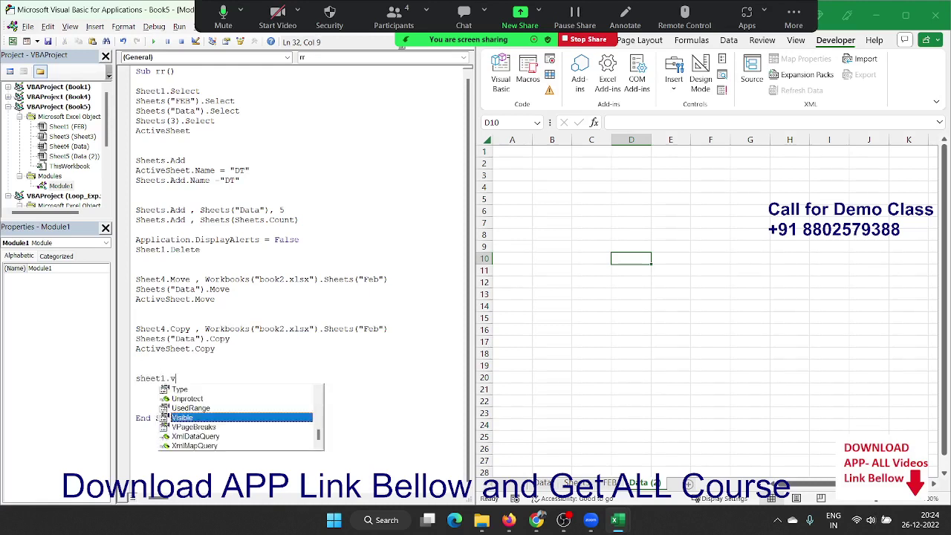
pyautogui.write('i')
pyautogui.press('Tab')
pyautogui.write('=')
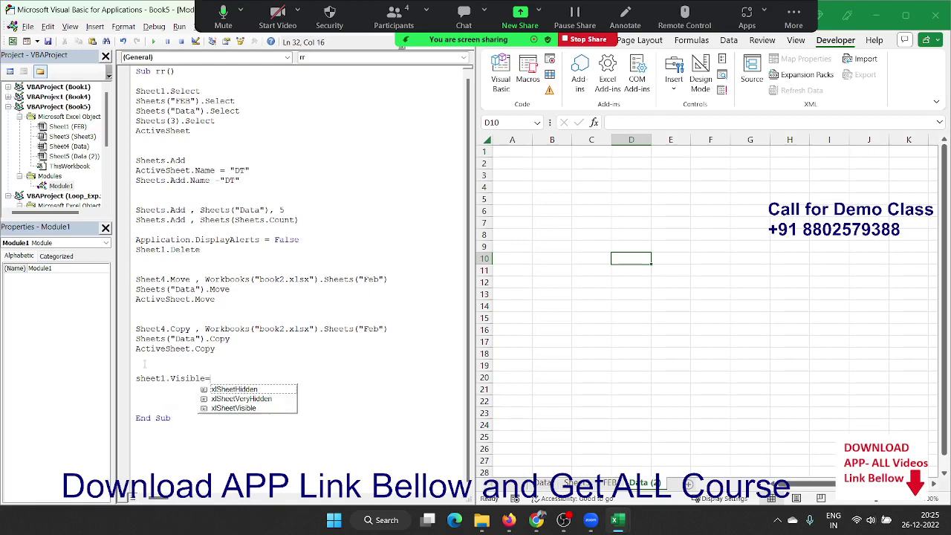
pyautogui.press('Down')
pyautogui.press('Tab')
pyautogui.press('Return')
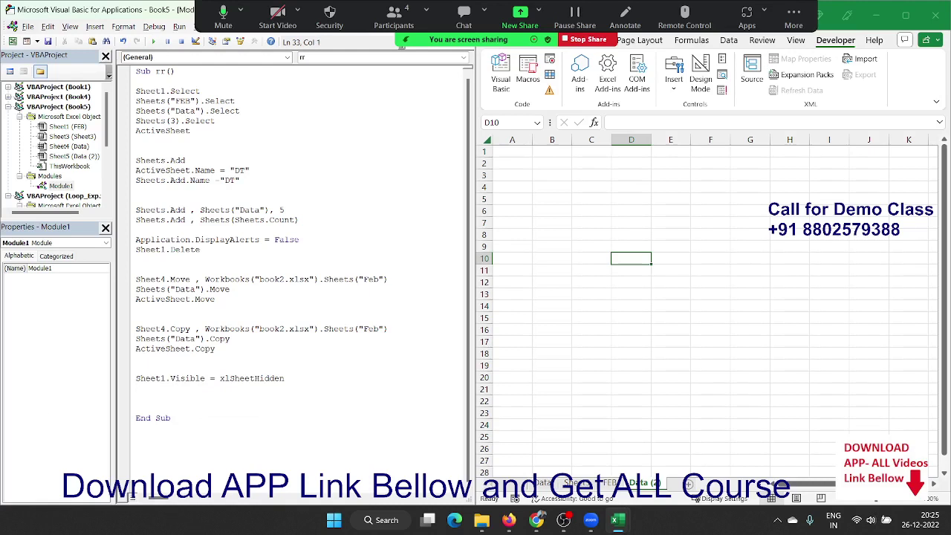
# Step: In Excel, hide the FEB sheet and then unhide it again
pyautogui.rightClick(541, 483)
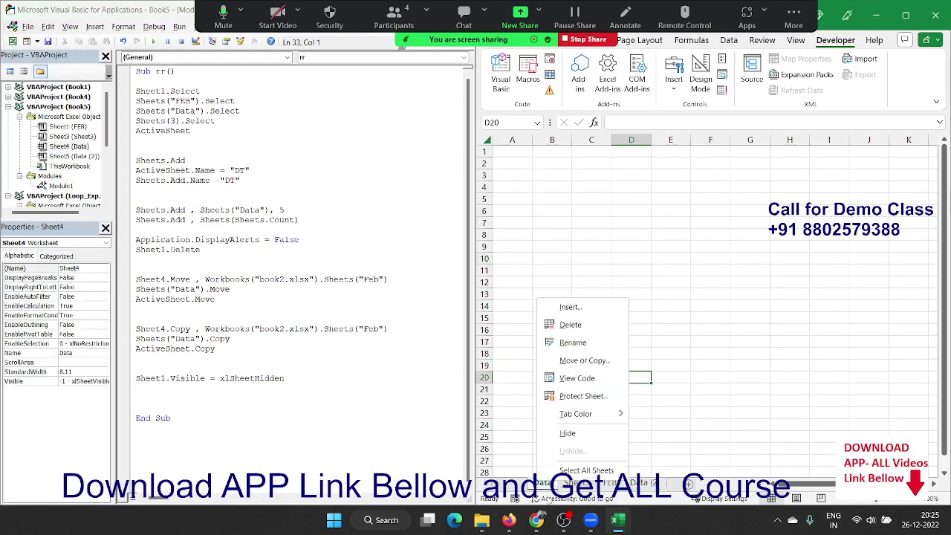
pyautogui.click(609, 484)
pyautogui.rightClick(609, 484)
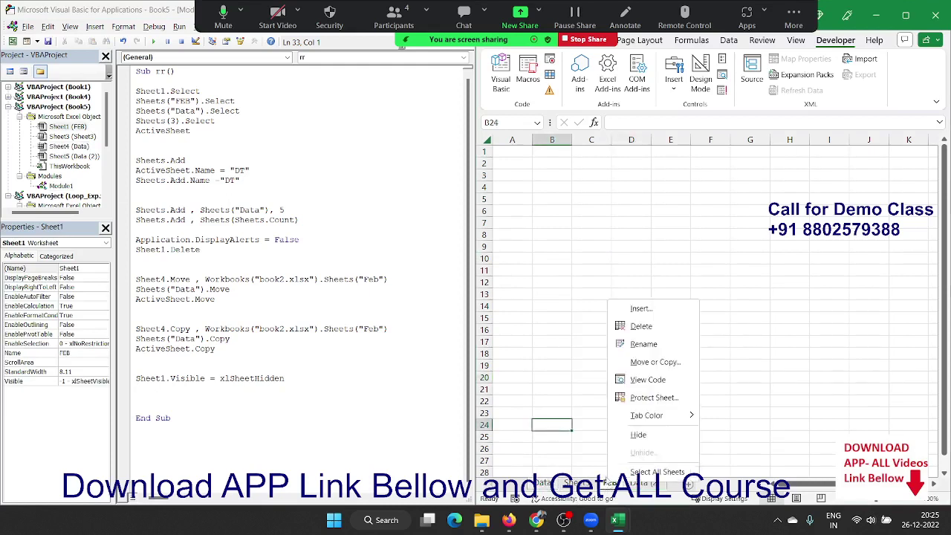
pyautogui.click(657, 434)
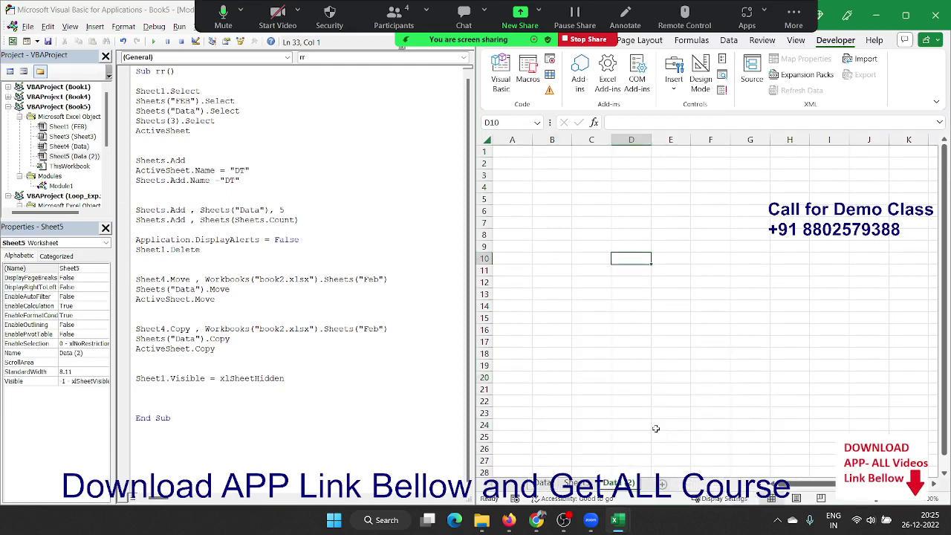
pyautogui.rightClick(624, 483)
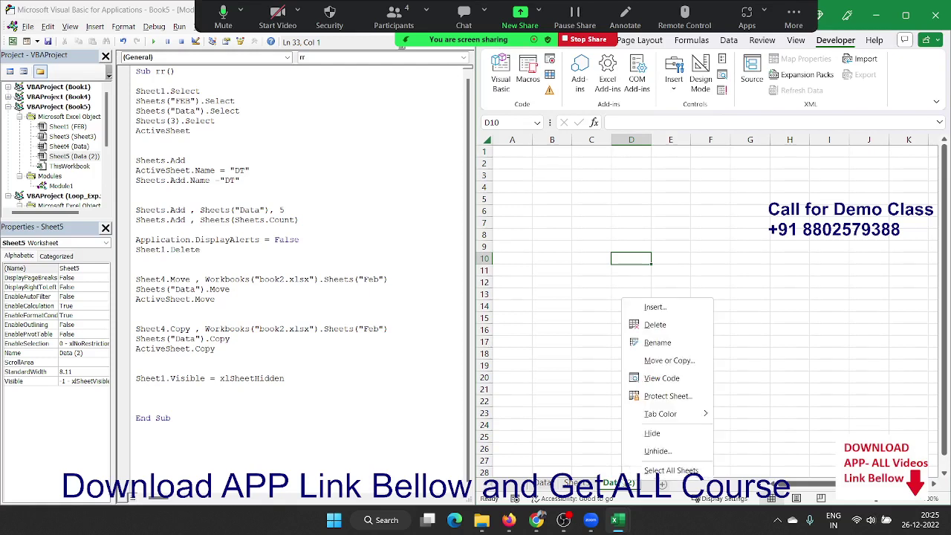
pyautogui.click(658, 451)
pyautogui.click(680, 488)
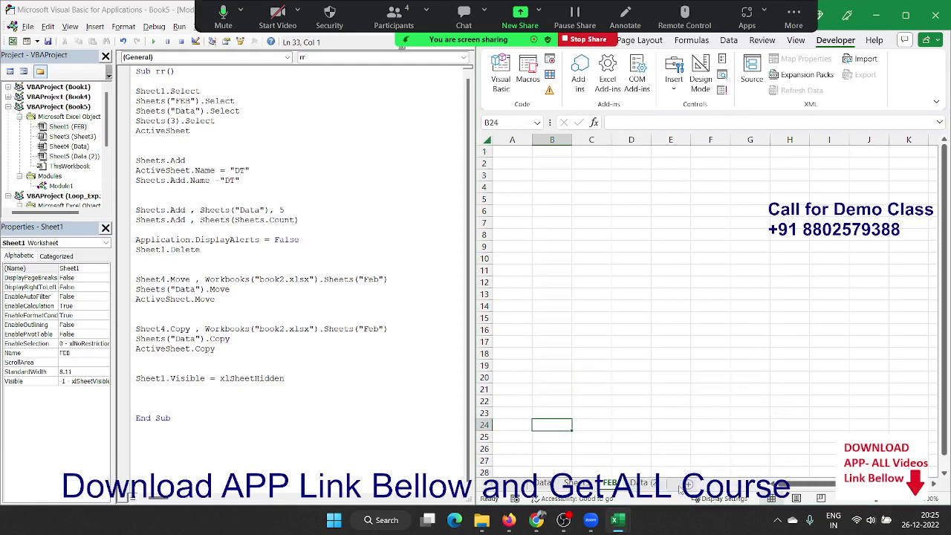
pyautogui.click(170, 387)
# Step: Add Sheet1.Visible = xlSheetVeryHidden and check the FEB sheet's tab options
pyautogui.write('s')
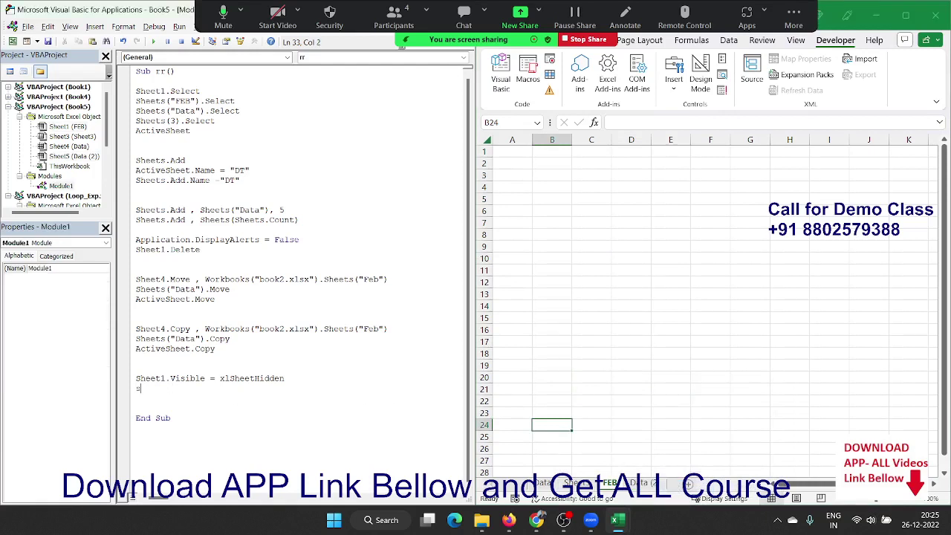
pyautogui.write('heet1.')
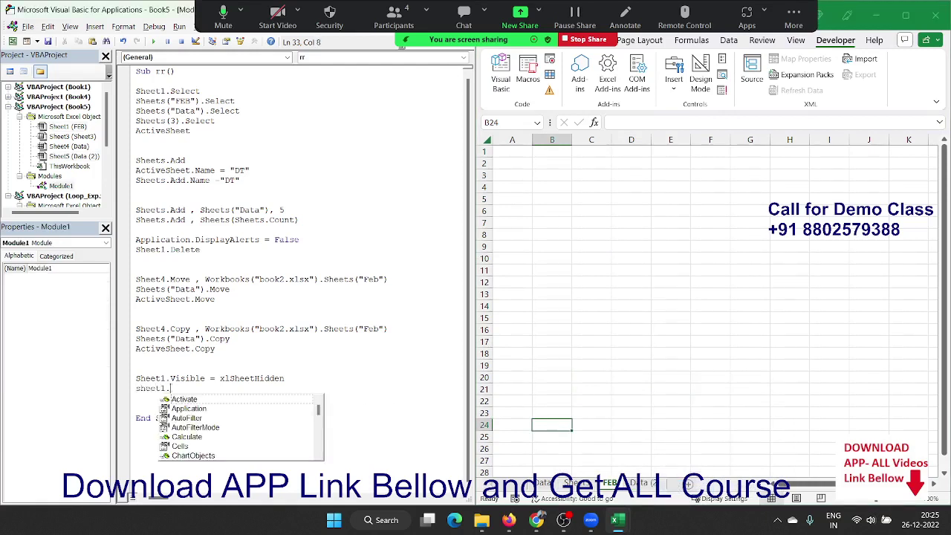
pyautogui.write('v')
pyautogui.press('Tab')
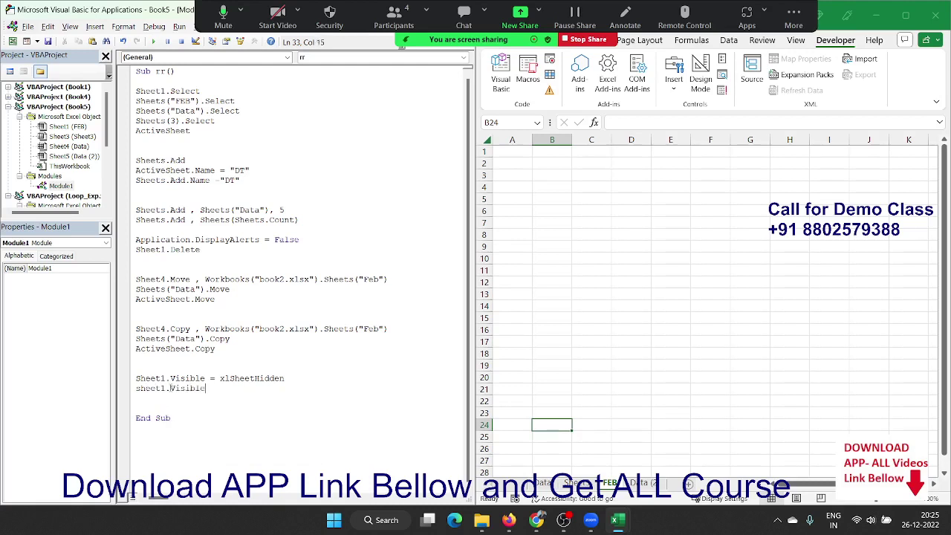
pyautogui.write('=')
pyautogui.press('Down')
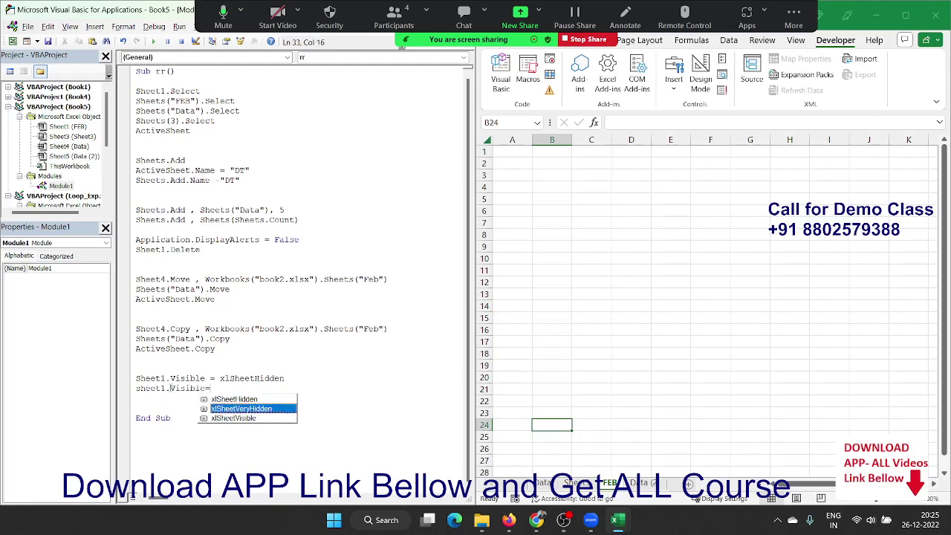
pyautogui.press('Tab')
pyautogui.press('Return')
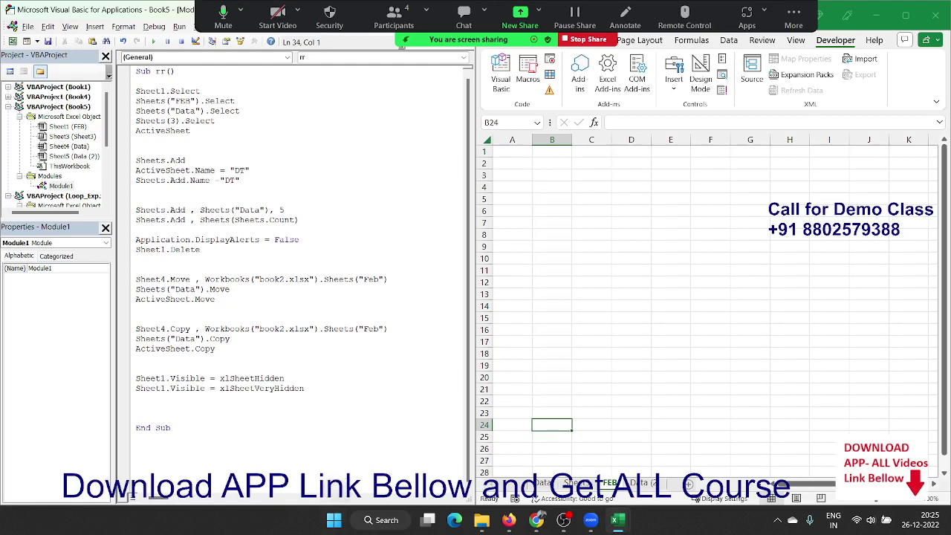
pyautogui.rightClick(616, 483)
pyautogui.moveTo(655, 419)
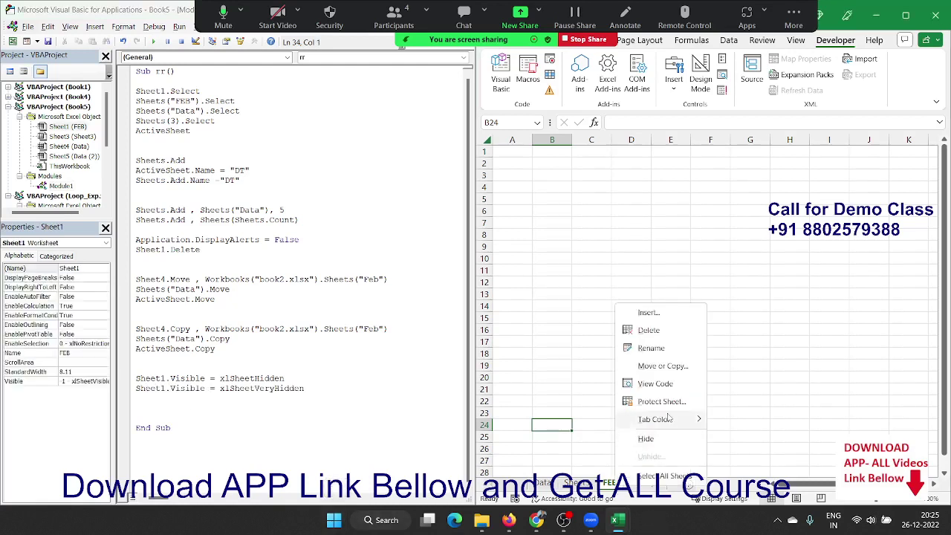
# Step: Add Sheet1.Visible = xlSheetVisible on the next line
pyautogui.click(137, 409)
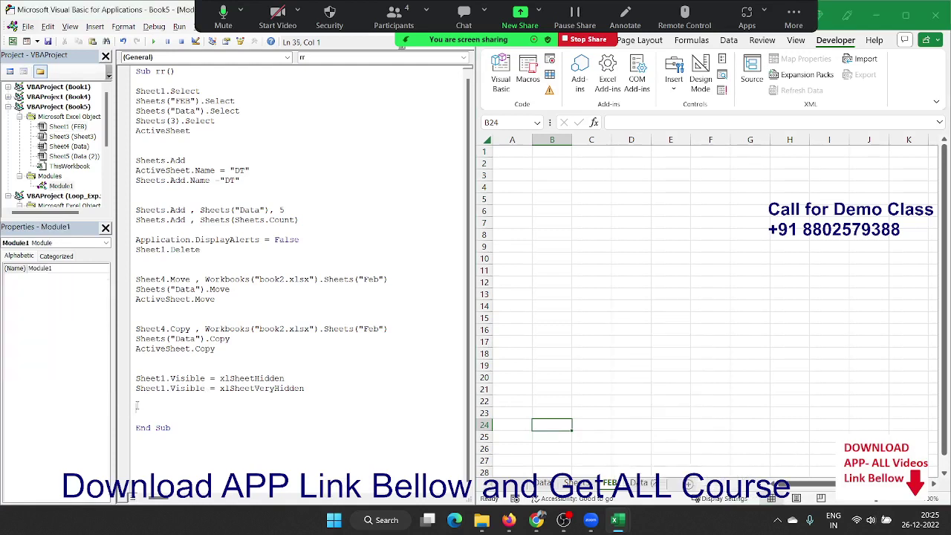
pyautogui.write('shee')
pyautogui.write('t1.')
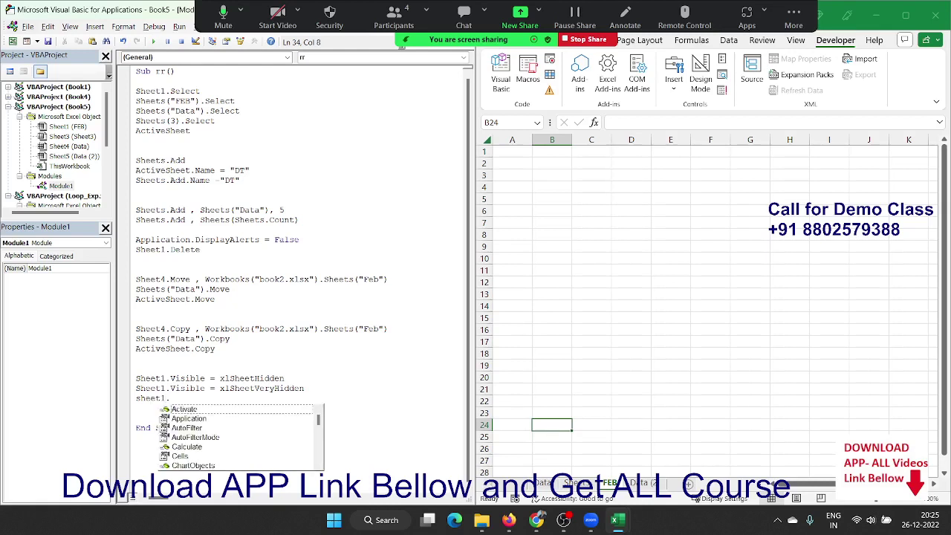
pyautogui.write('Visible=')
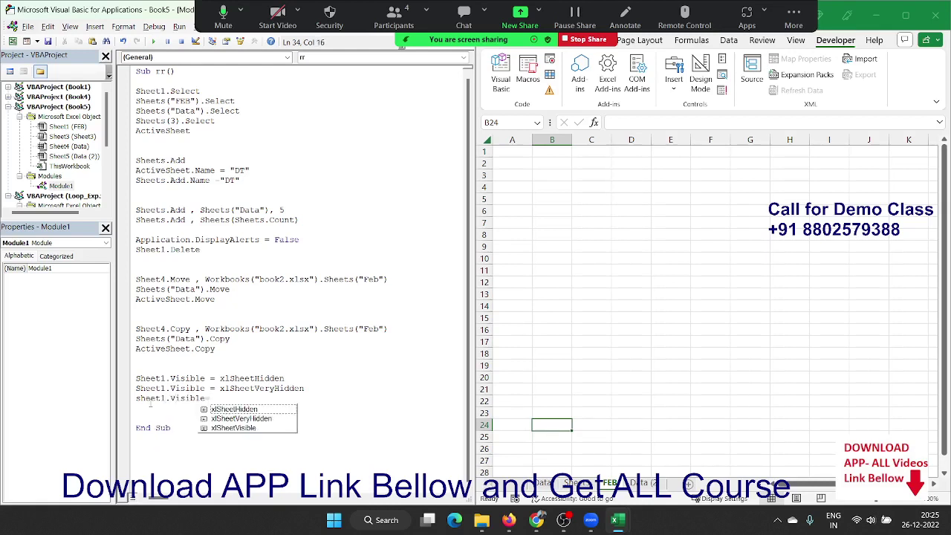
pyautogui.press('Down')
pyautogui.press('Down')
pyautogui.press('Down')
pyautogui.press('Tab')
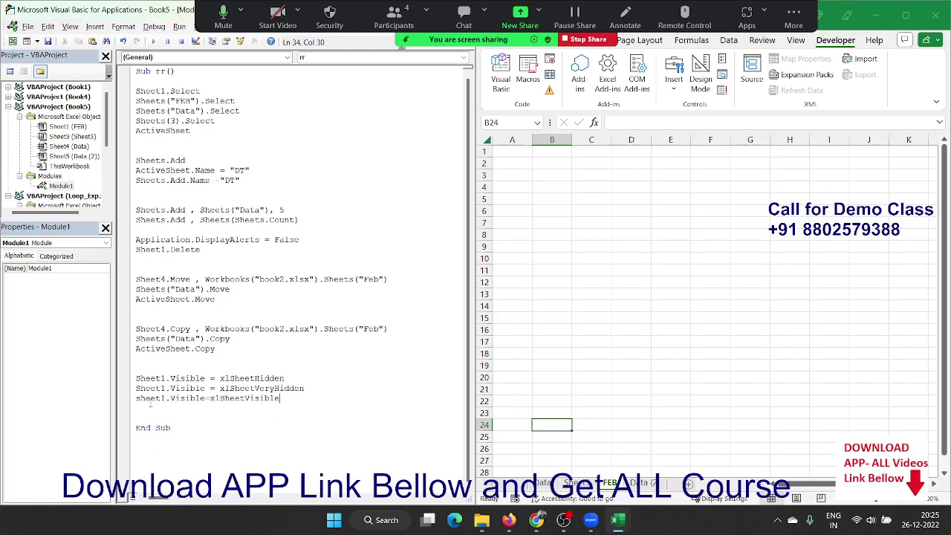
pyautogui.press('Down')
pyautogui.press('Return')
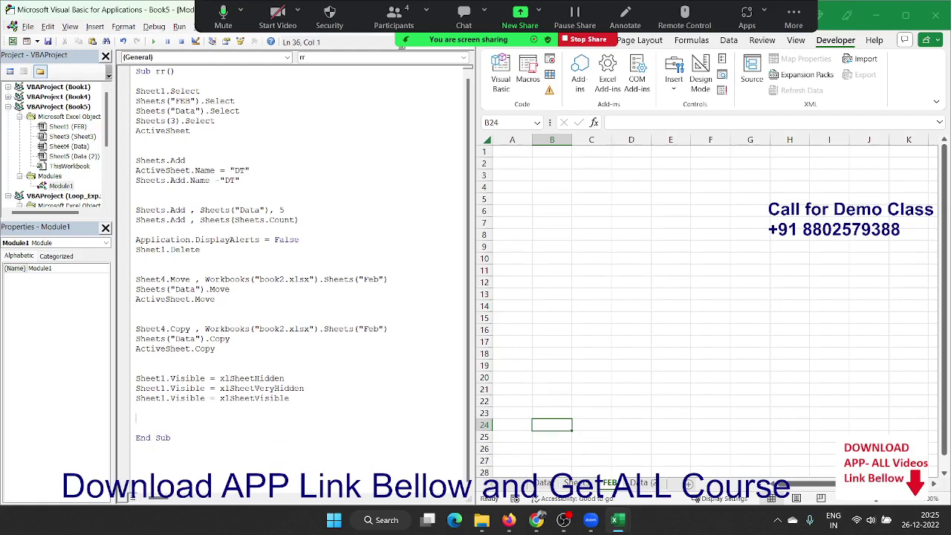
# Step: Select the xlSheetHidden, xlSheetVeryHidden and xlSheetVisible lines in turn to review them
pyautogui.press('Up')
pyautogui.hotkey('shift', 'Up')
pyautogui.press('Up')
pyautogui.hotkey('shift', 'Down')
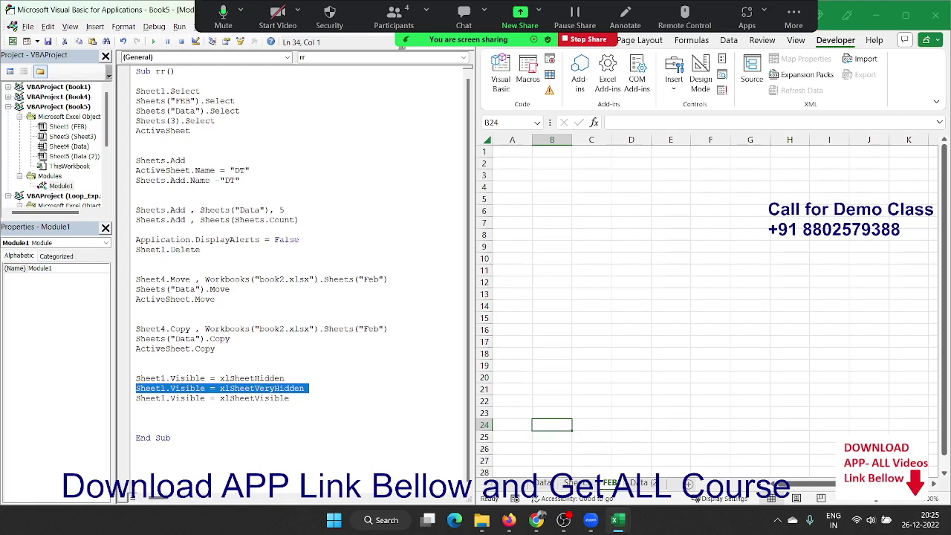
pyautogui.press('Down')
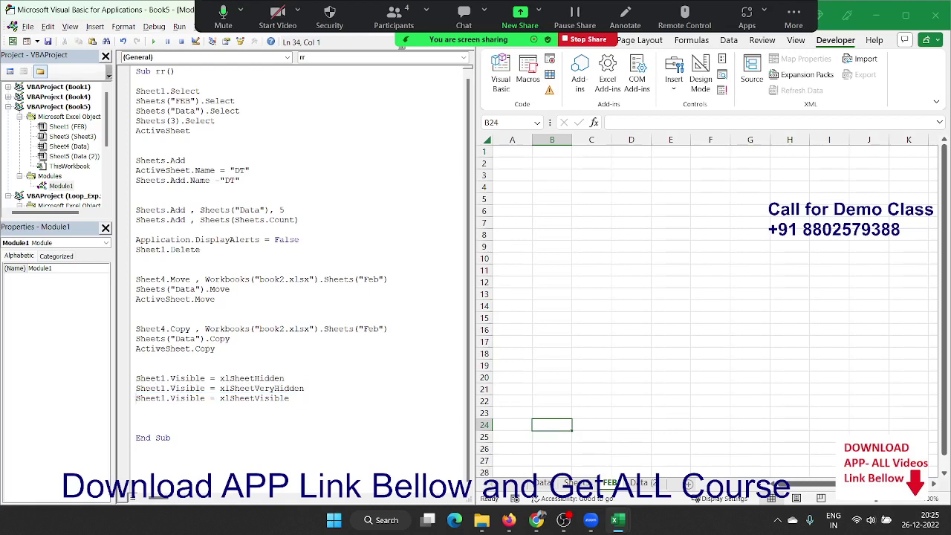
pyautogui.hotkey('shift', 'Down')
pyautogui.click(136, 388)
pyautogui.hotkey('shift', 'Down')
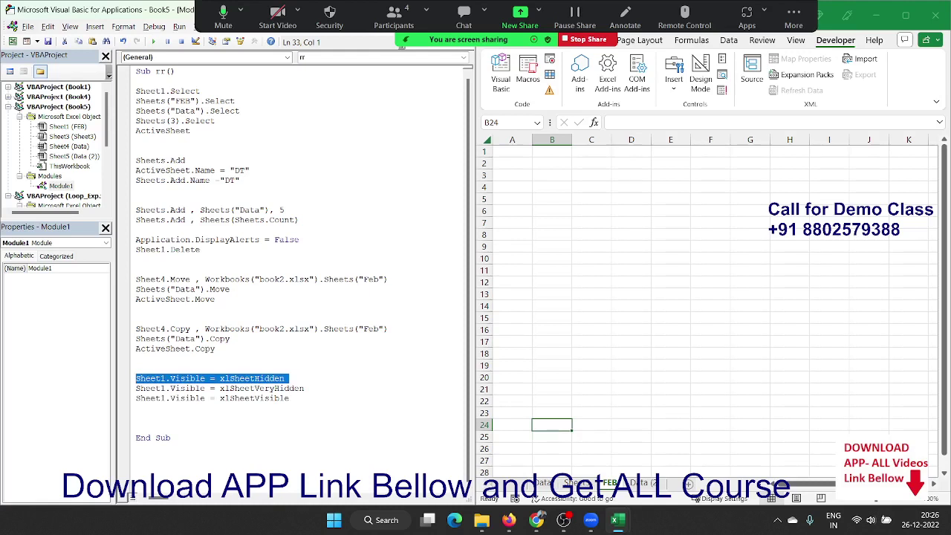
# Step: Insert a line below the visibility statements with Sheet1.Protect and a password
pyautogui.press('Down')
pyautogui.press('Down')
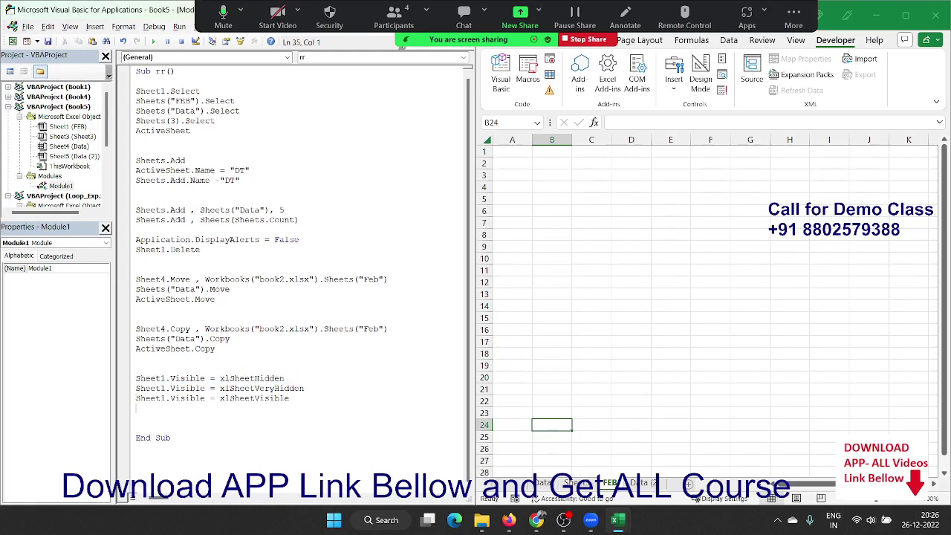
pyautogui.press('Down')
pyautogui.press('Return')
pyautogui.press('Return')
pyautogui.press('Up')
pyautogui.press('Up')
pyautogui.write('sheet1')
pyautogui.write('.prot')
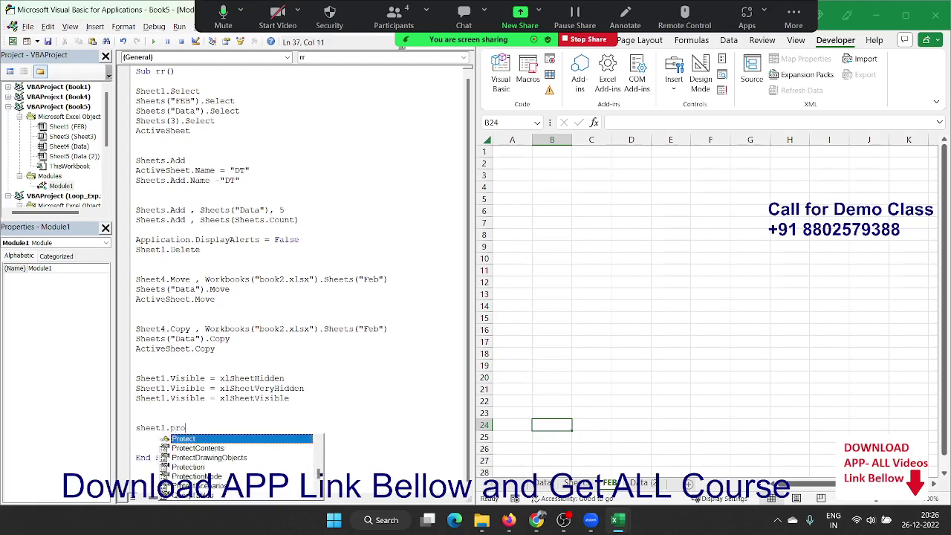
pyautogui.press('Tab')
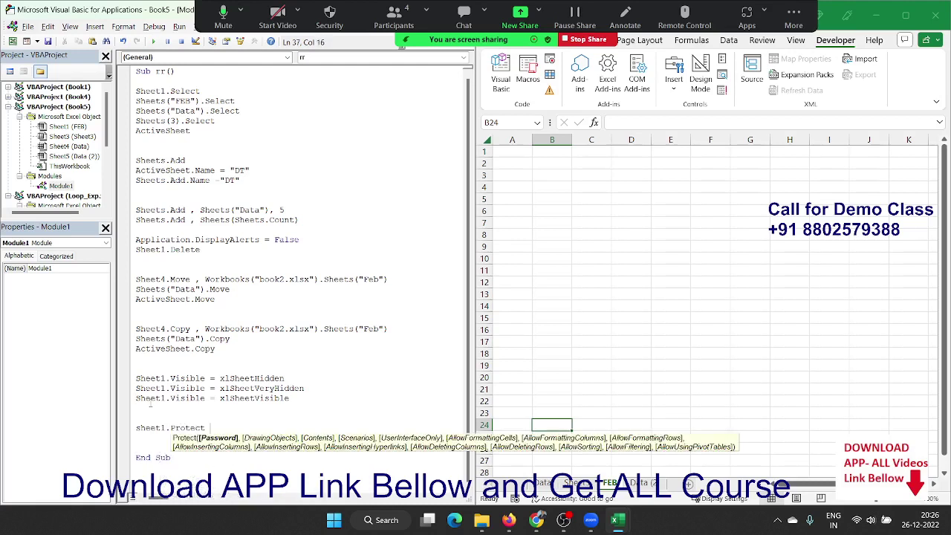
pyautogui.write('2')
pyautogui.press('BackSpace')
pyautogui.press('Return')
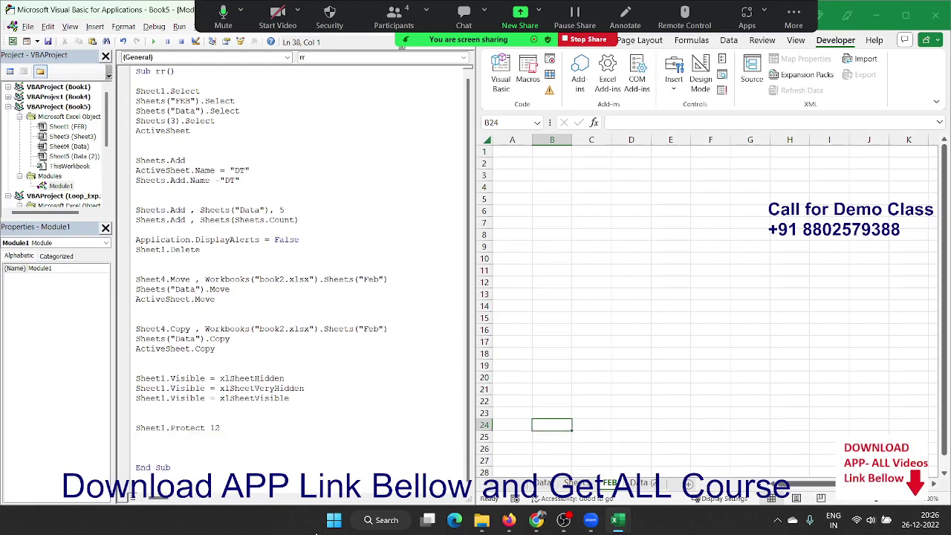
pyautogui.click(607, 483)
pyautogui.rightClick(608, 482)
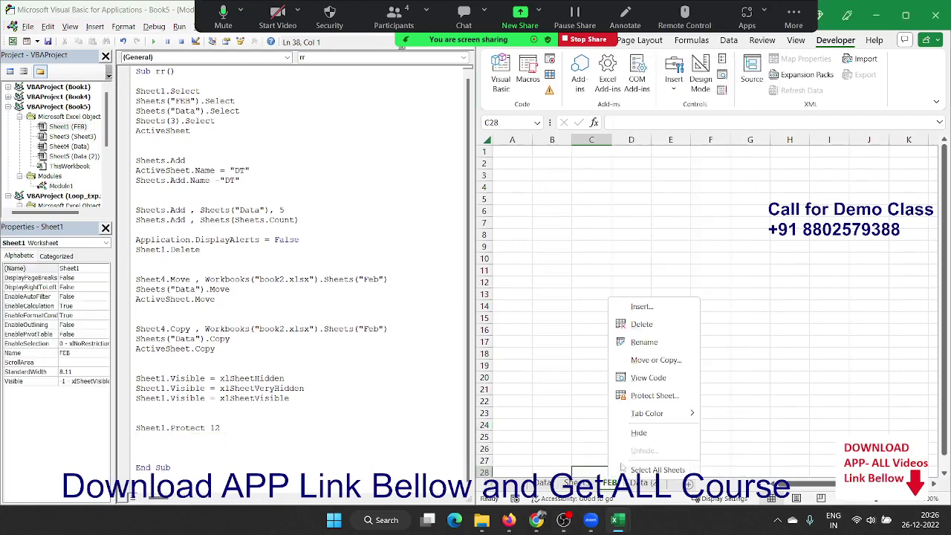
pyautogui.click(648, 394)
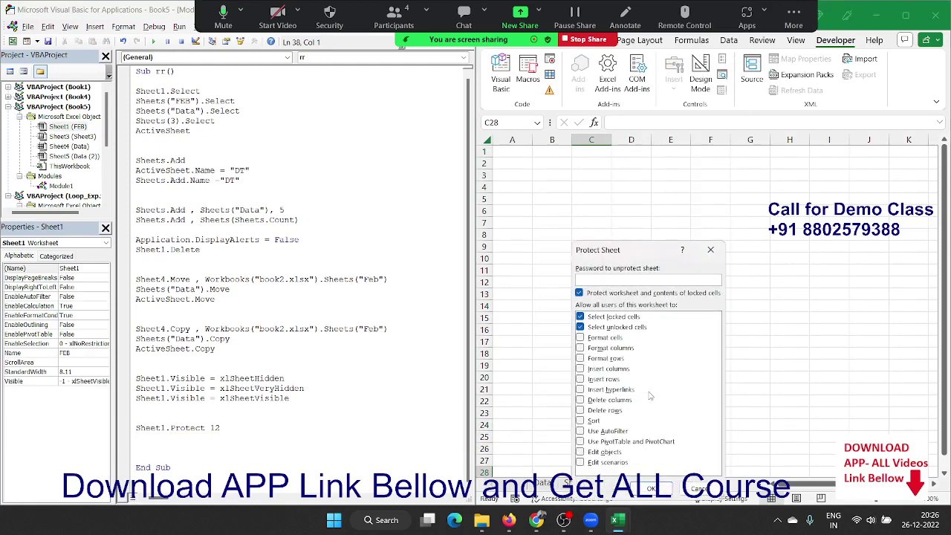
pyautogui.press('Escape')
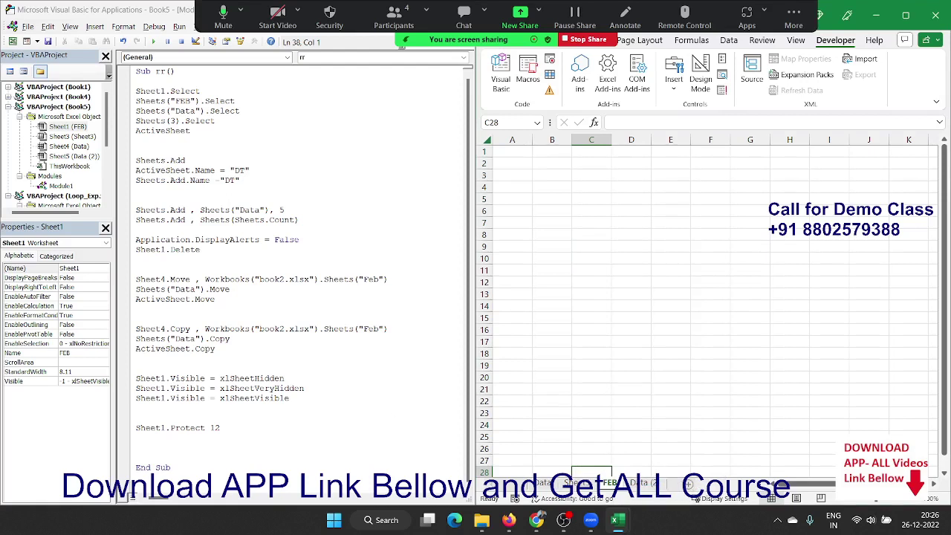
pyautogui.click(162, 445)
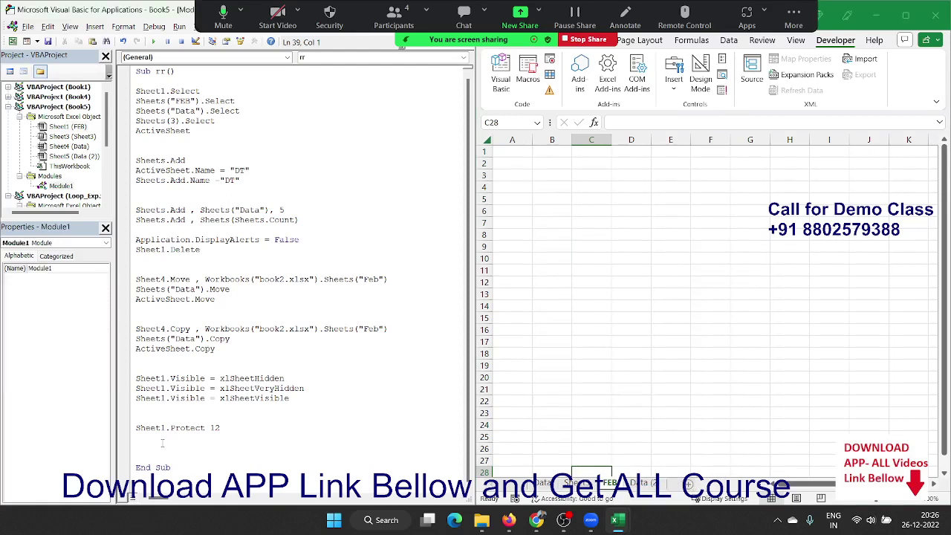
# Step: Add Sheet1.Unprotect with the same password, then highlight the sheet-selecting lines
pyautogui.write('sheet')
pyautogui.write('1.Un')
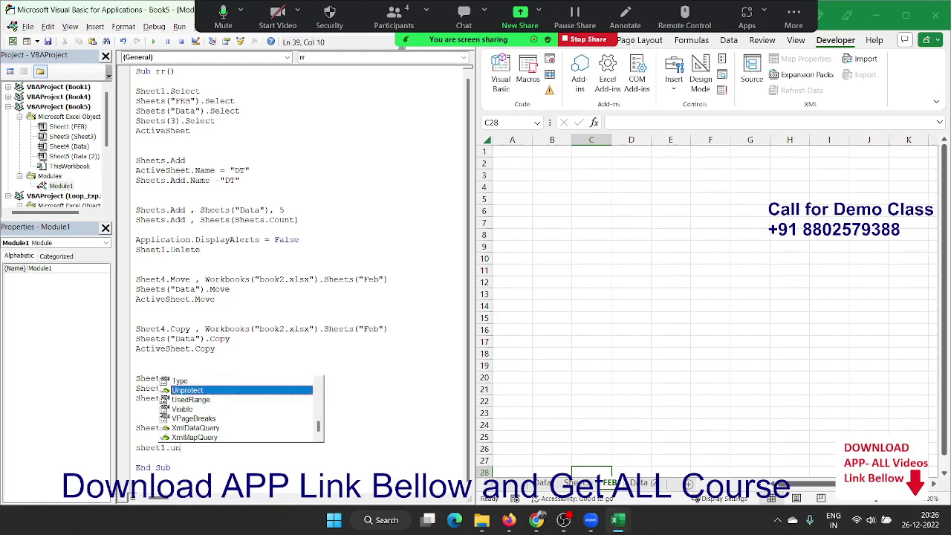
pyautogui.write('protect')
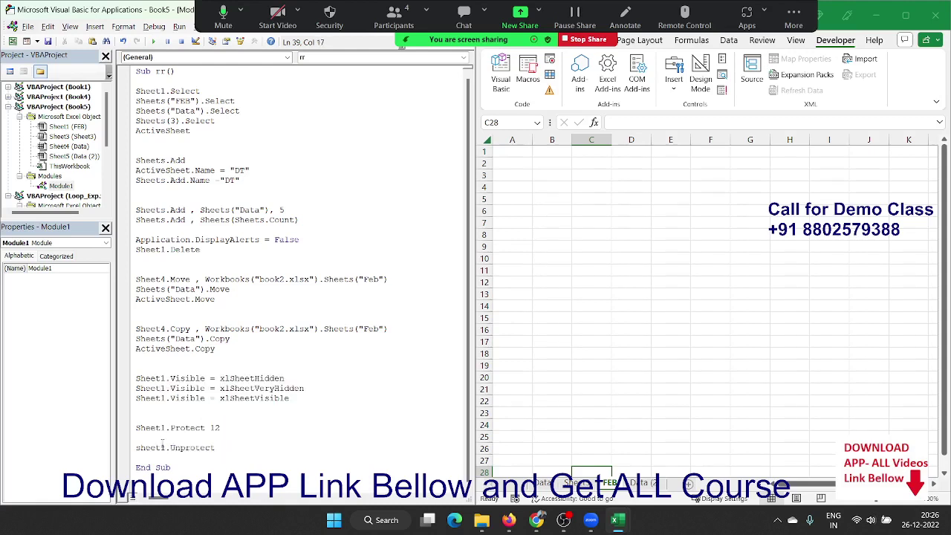
pyautogui.press('Return')
pyautogui.moveTo(165, 131); pyautogui.dragTo(137, 141)
pyautogui.doubleClick(148, 279)
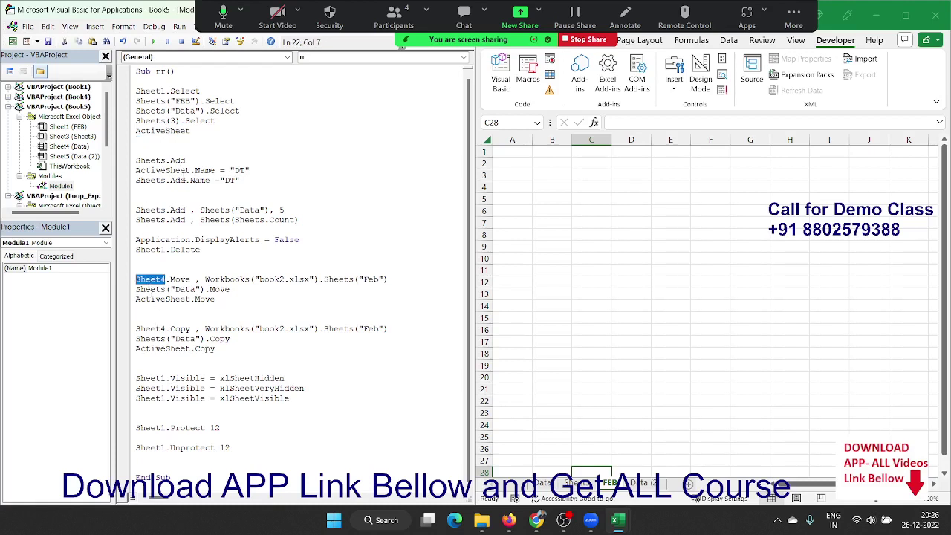
pyautogui.moveTo(207, 130); pyautogui.dragTo(120, 96)
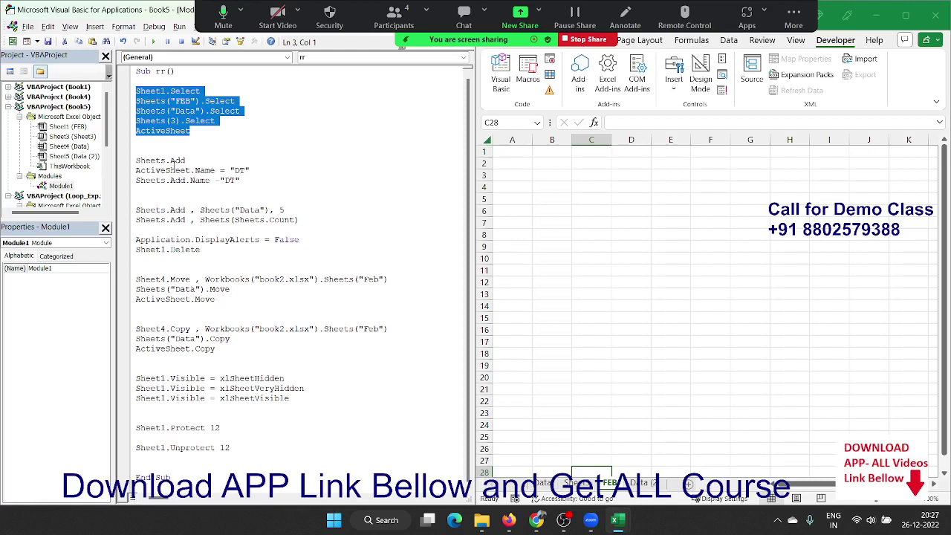
# Step: Retype the equals sign so the line reads Sheets.Add.Name = "DT"
pyautogui.click(172, 163)
pyautogui.doubleClick(177, 160)
pyautogui.moveTo(194, 170); pyautogui.dragTo(226, 180)
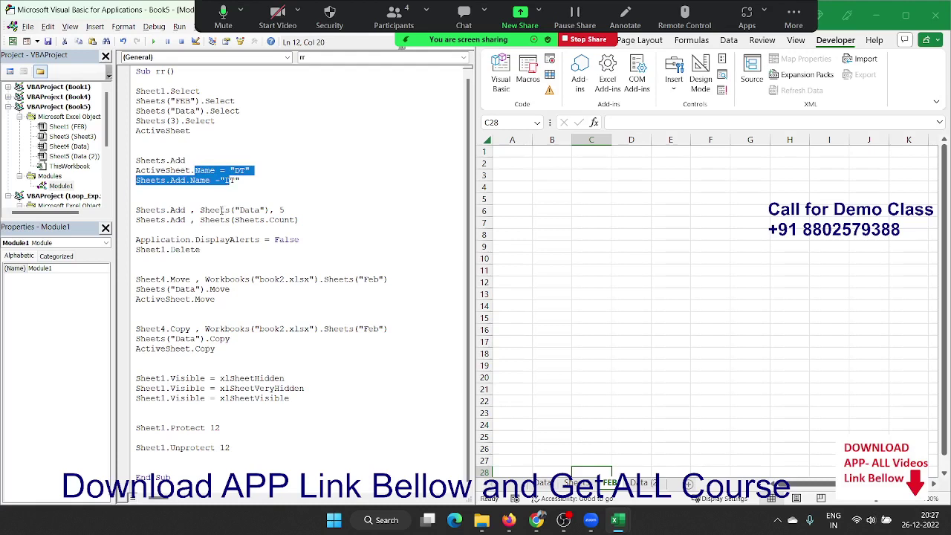
pyautogui.click(205, 209)
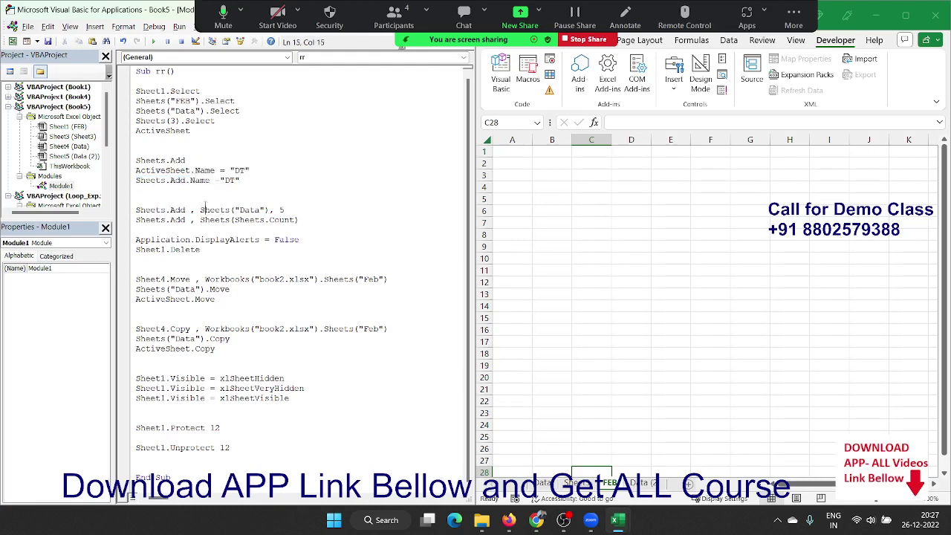
pyautogui.moveTo(185, 160); pyautogui.dragTo(136, 151)
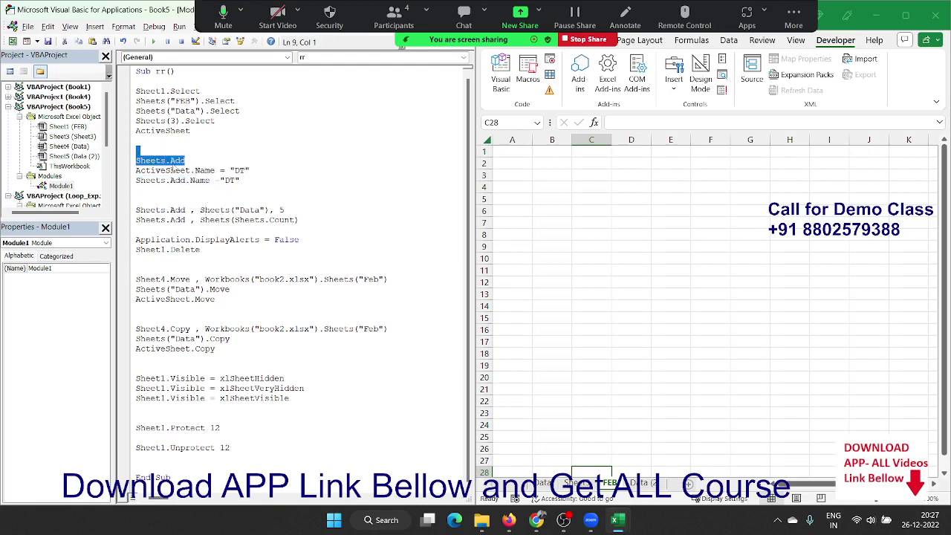
pyautogui.click(187, 199)
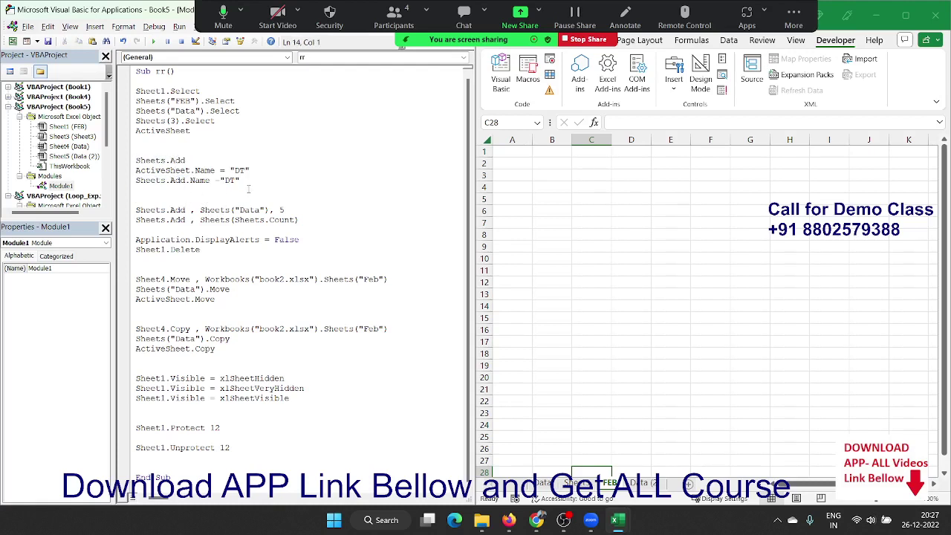
pyautogui.moveTo(240, 182)
pyautogui.mouseDown()
pyautogui.moveTo(186, 182)
pyautogui.moveTo(223, 181)
pyautogui.mouseUp()
pyautogui.press('Delete')
pyautogui.write('=')
# Step: Highlight each block in turn: add, delete, move, copy, visibility, protect/unprotect
pyautogui.click(165, 217)
pyautogui.moveTo(137, 211); pyautogui.dragTo(302, 226)
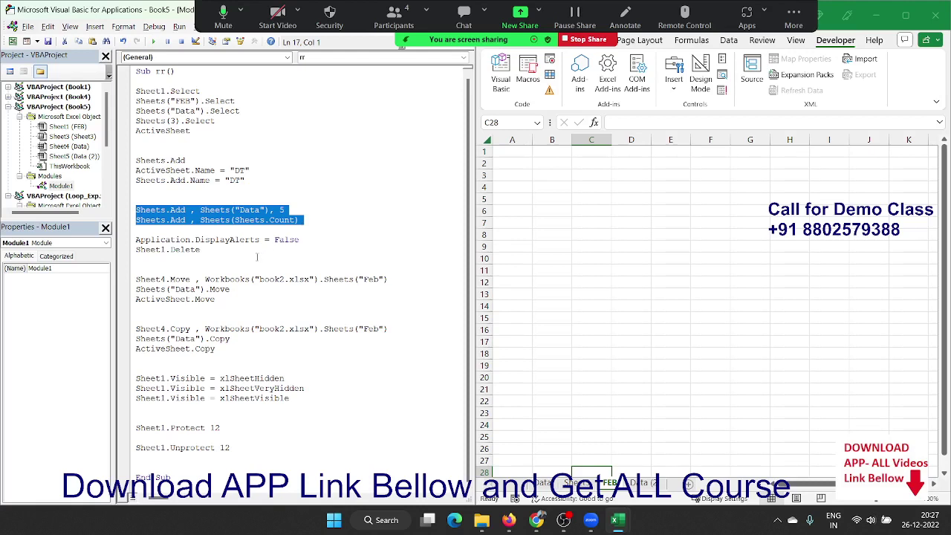
pyautogui.moveTo(257, 256); pyautogui.dragTo(115, 240)
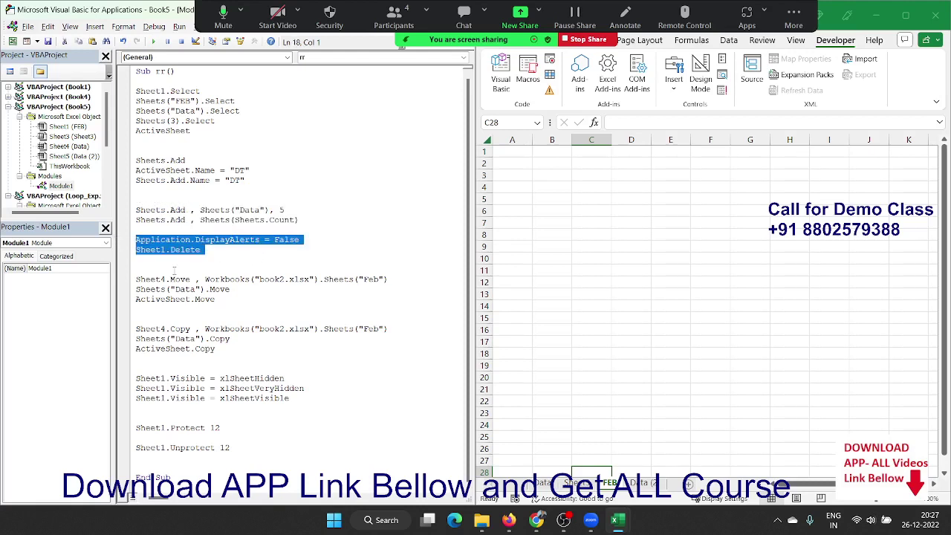
pyautogui.moveTo(217, 298); pyautogui.dragTo(127, 284)
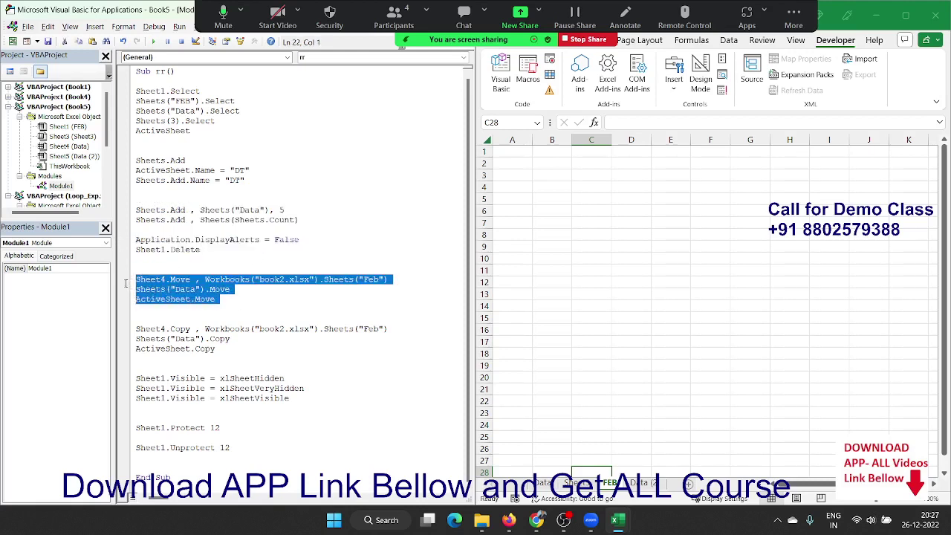
pyautogui.moveTo(215, 348); pyautogui.dragTo(123, 327)
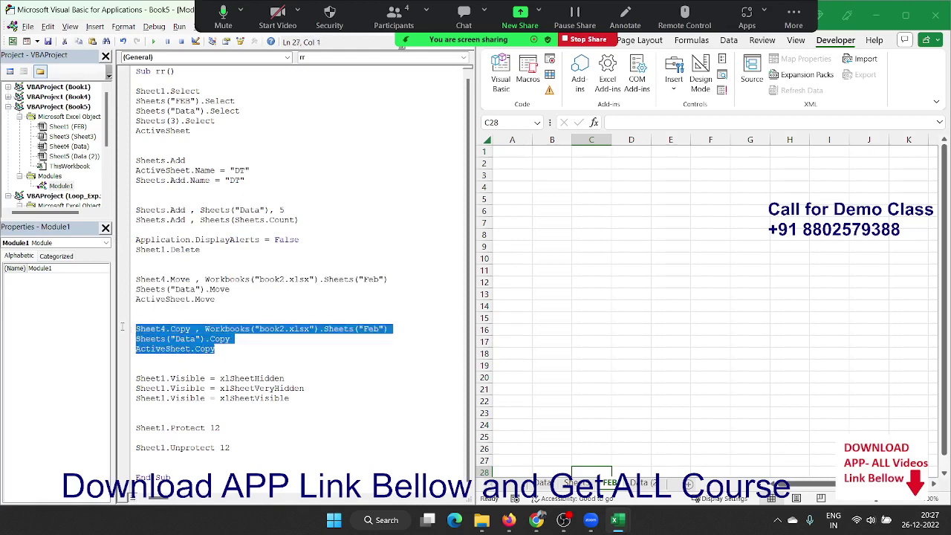
pyautogui.moveTo(229, 398); pyautogui.dragTo(136, 378)
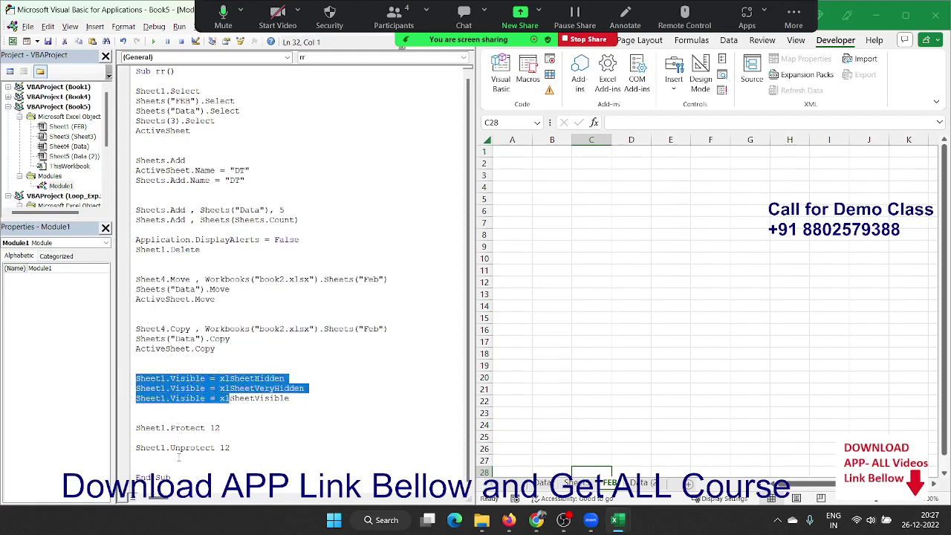
pyautogui.moveTo(234, 447); pyautogui.dragTo(136, 408)
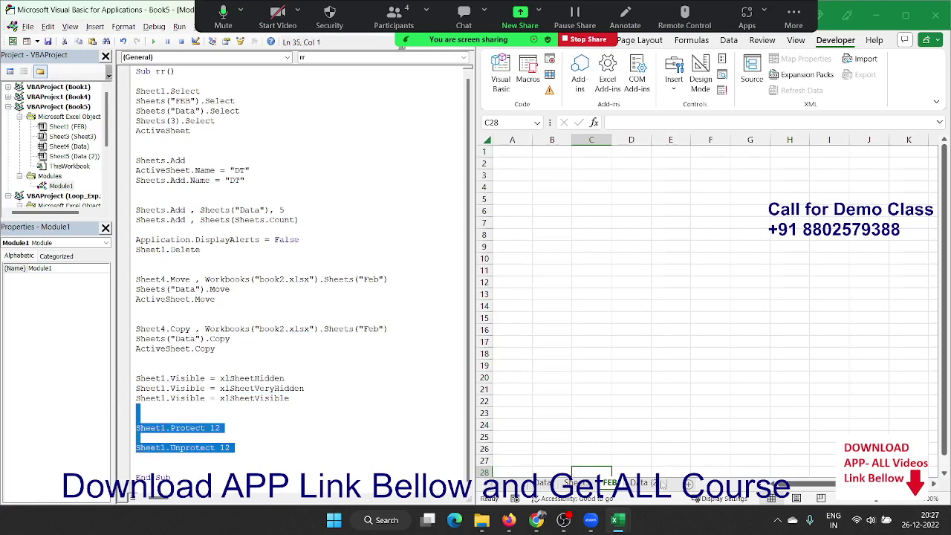
pyautogui.rightClick(610, 485)
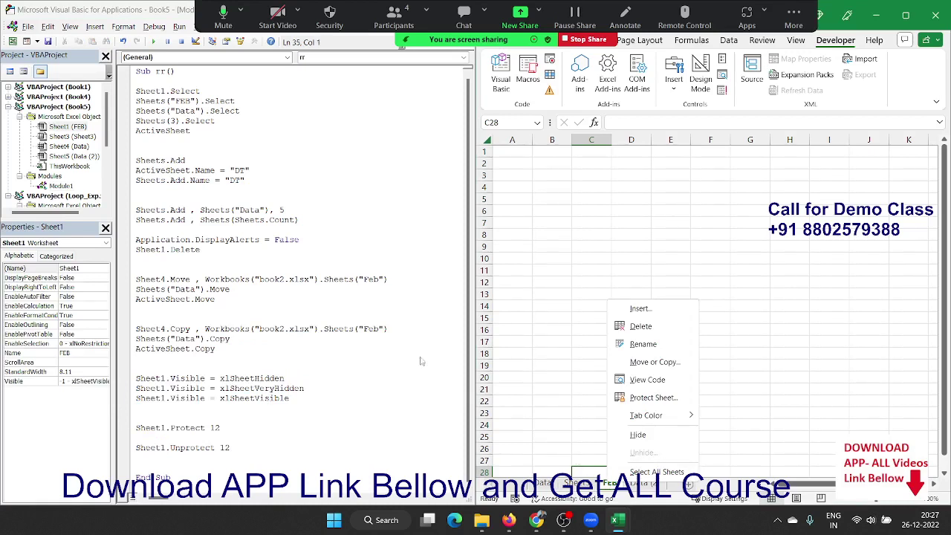
pyautogui.click(324, 249)
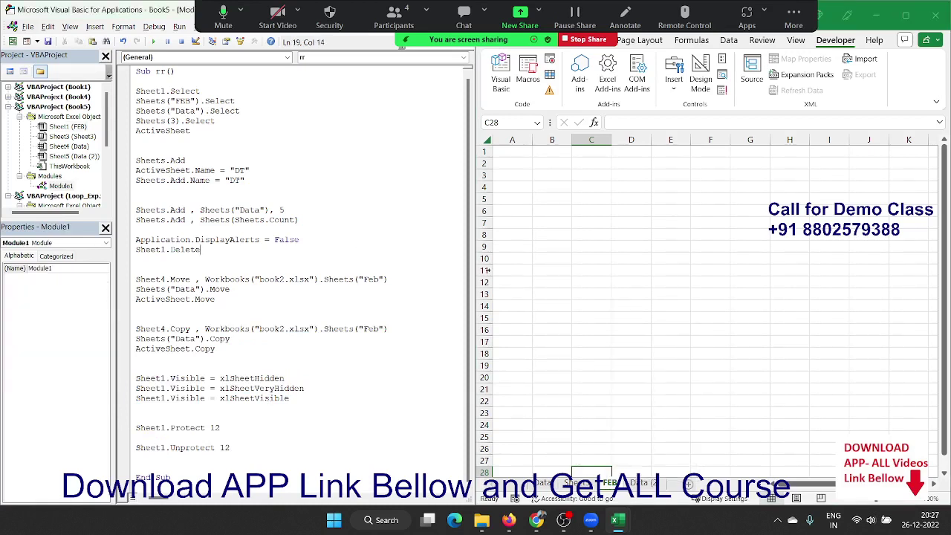
pyautogui.click(568, 175)
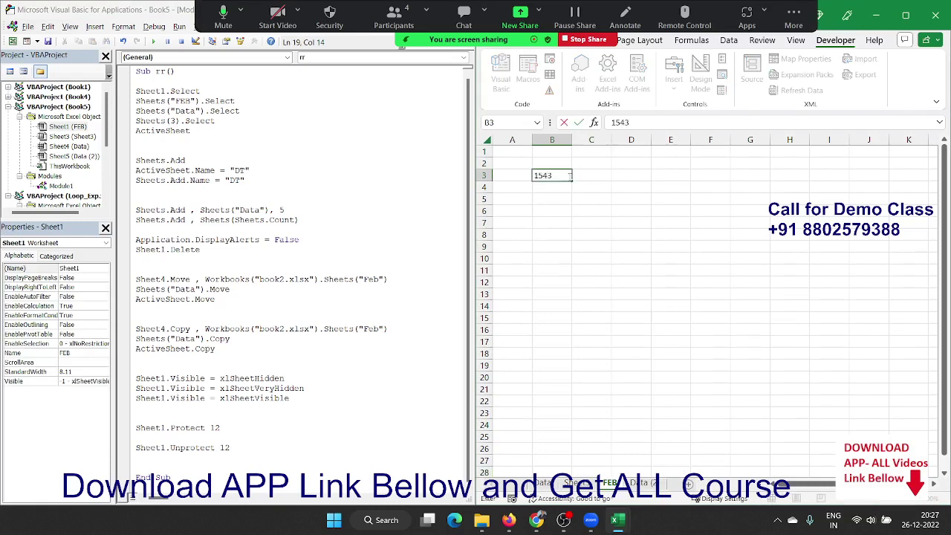
pyautogui.press('Return')
pyautogui.click(569, 176)
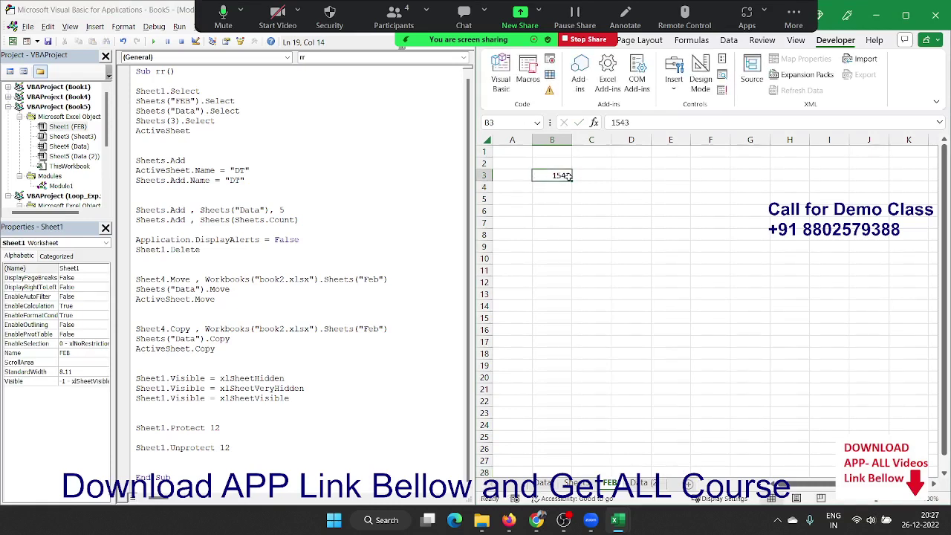
pyautogui.press('Delete')
pyautogui.click(245, 476)
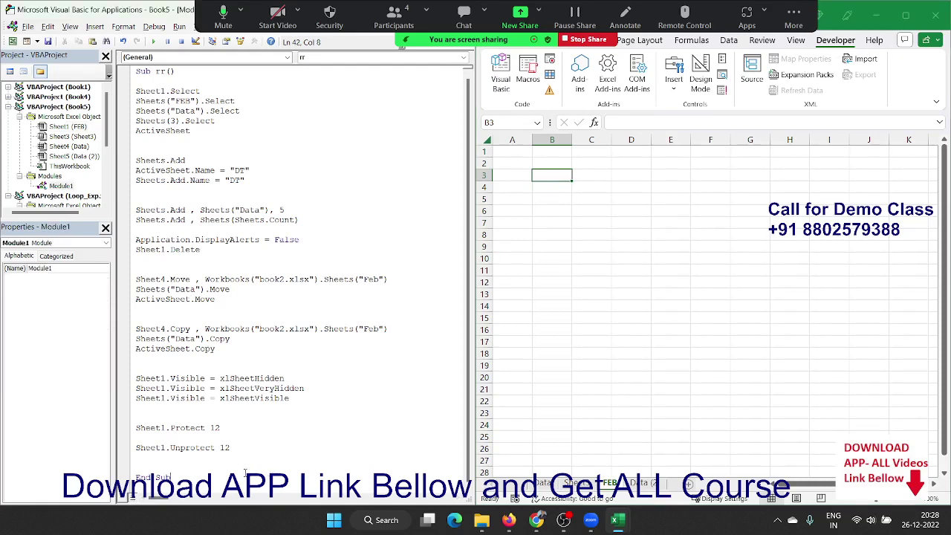
pyautogui.moveTo(245, 476); pyautogui.dragTo(125, 65)
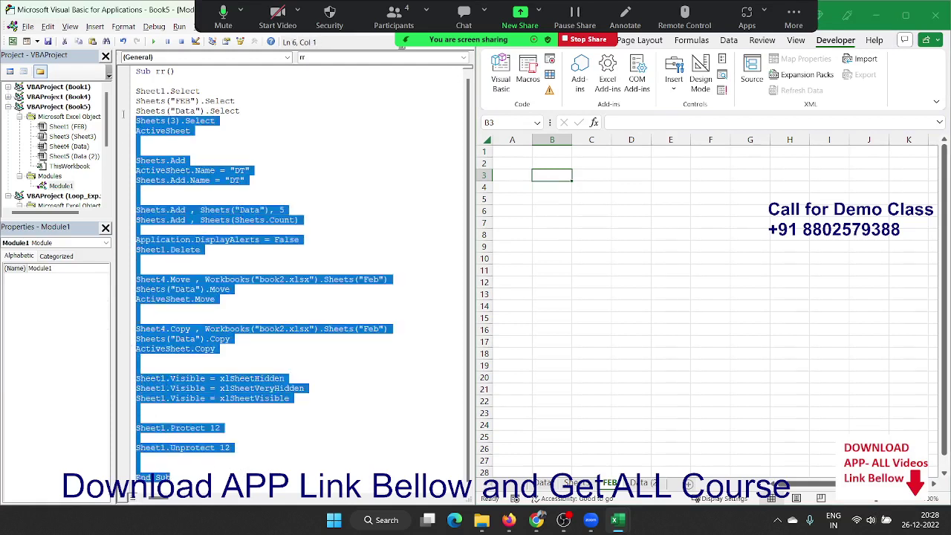